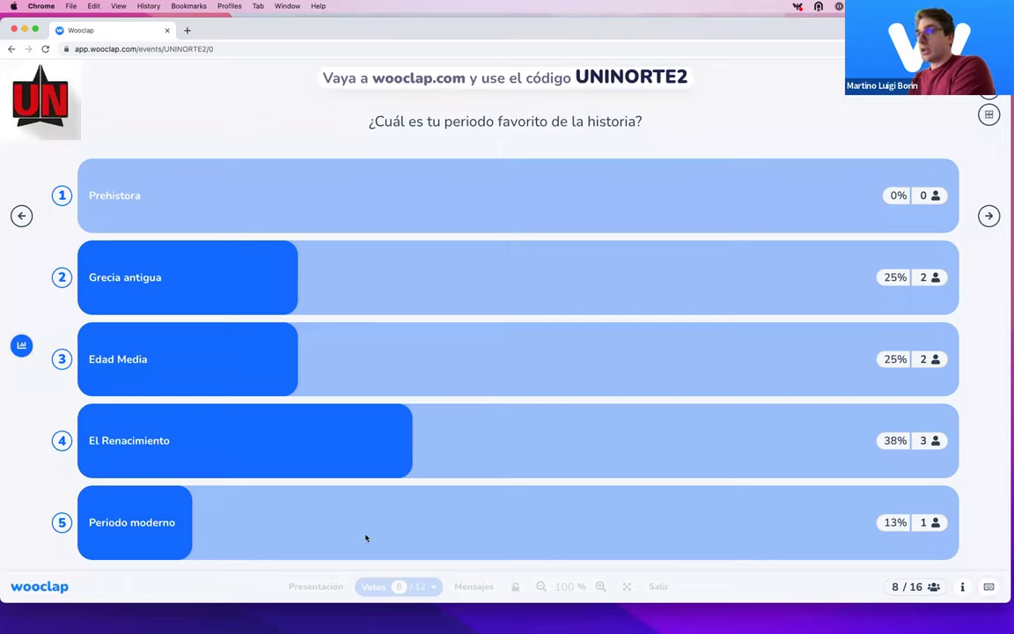
# Step: Advance to the matching question "Asocia estas obras con sus autores" and display its most frequent answers
pyautogui.click(237, 47)
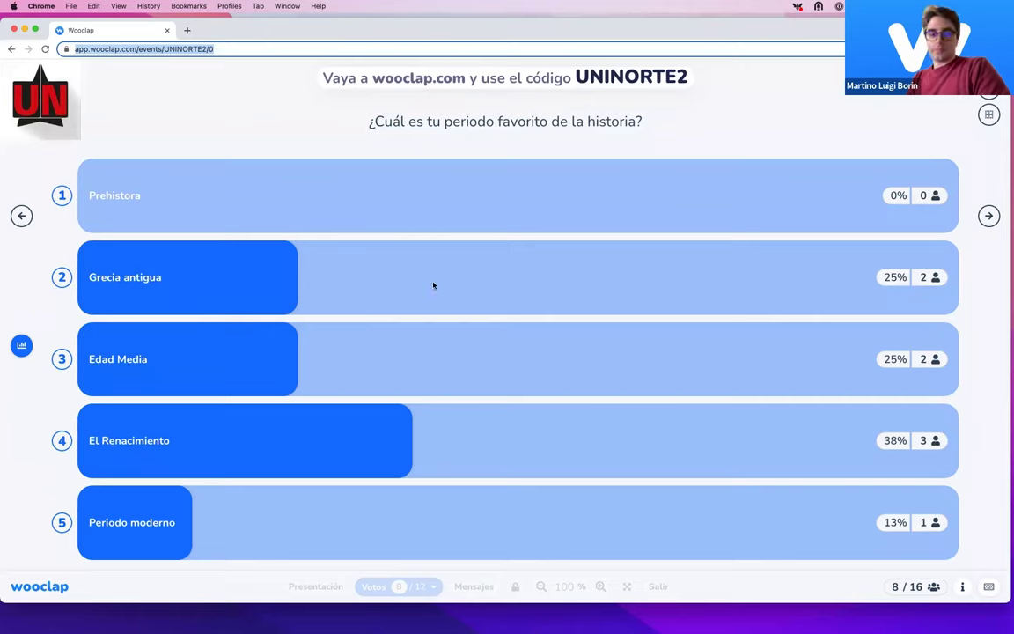
pyautogui.click(990, 217)
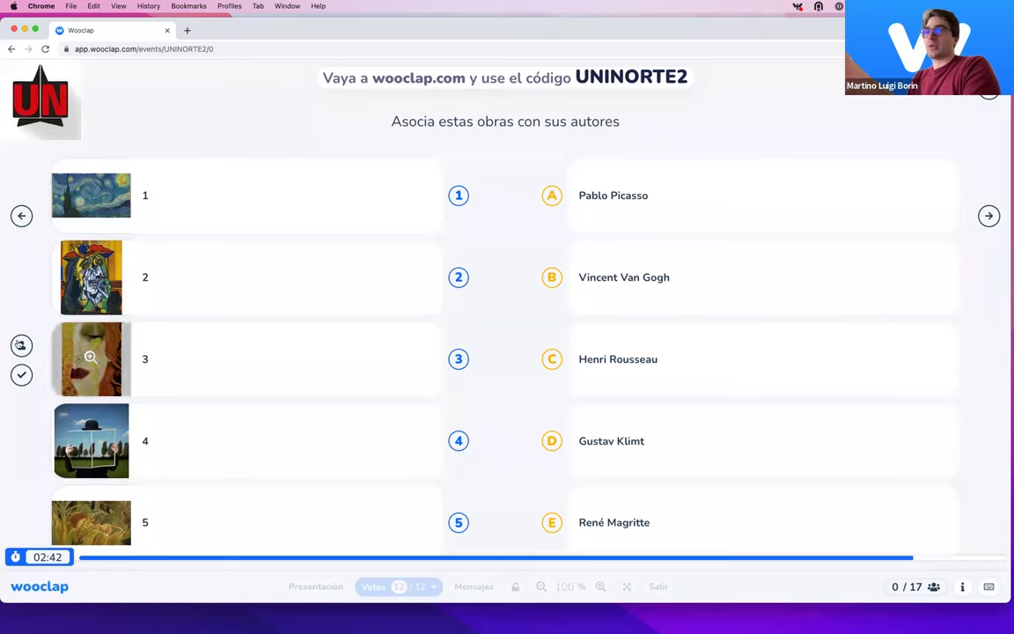
pyautogui.click(22, 346)
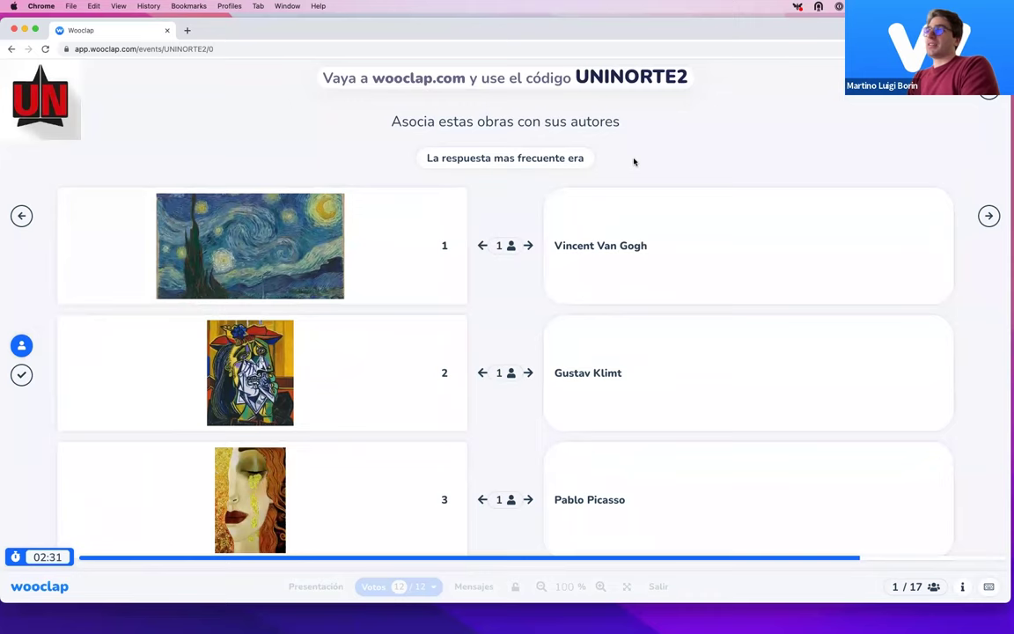
# Step: Examine the participants' most frequent pairings of artworks and authors throughout the whole results list
pyautogui.scroll(-5, 551, 301)
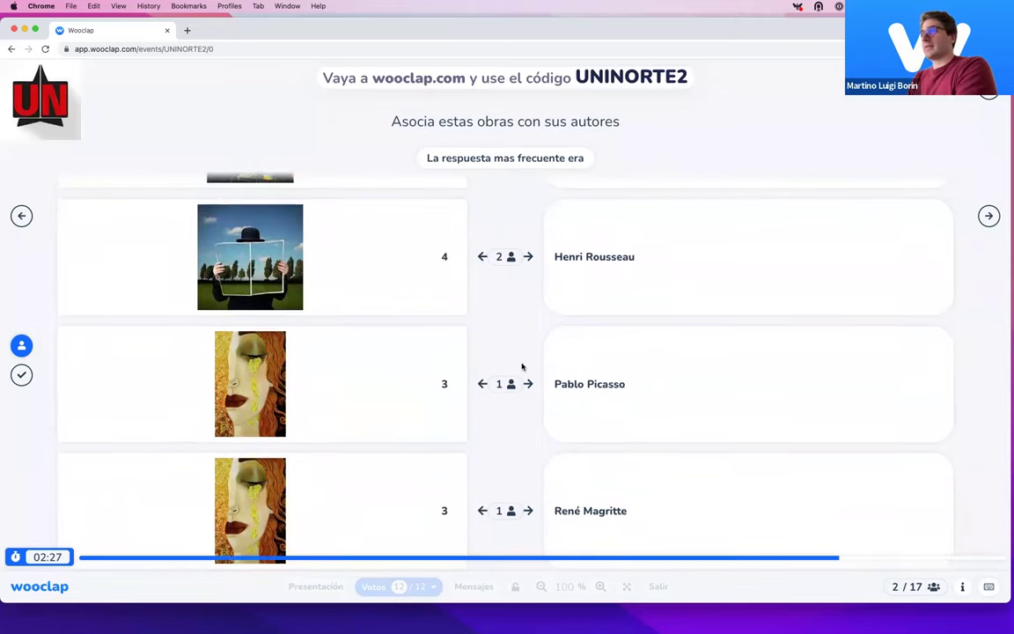
pyautogui.scroll(3, 522, 366)
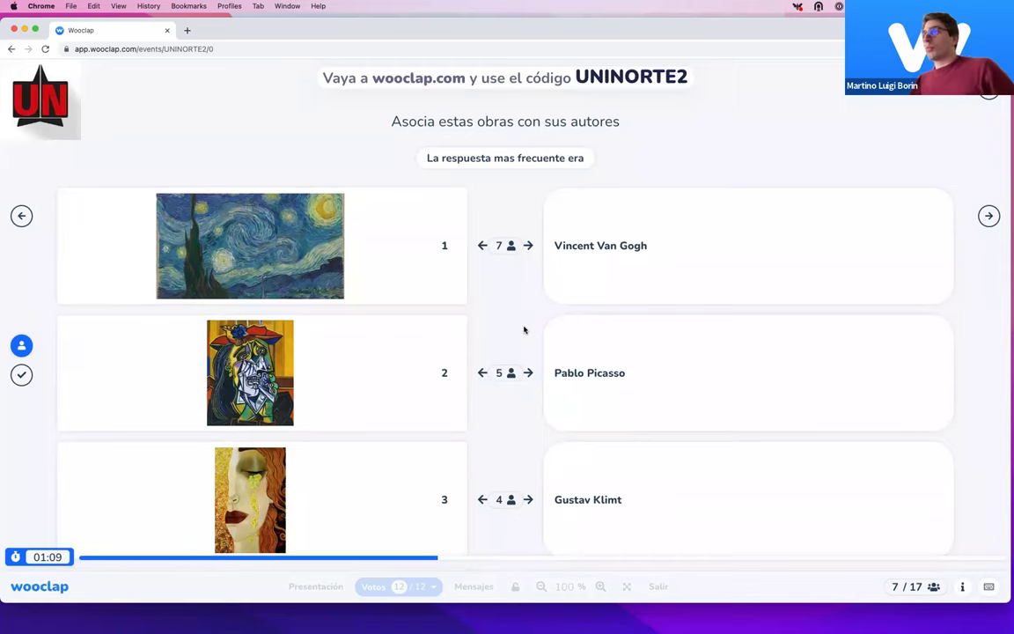
pyautogui.scroll(-1, 524, 329)
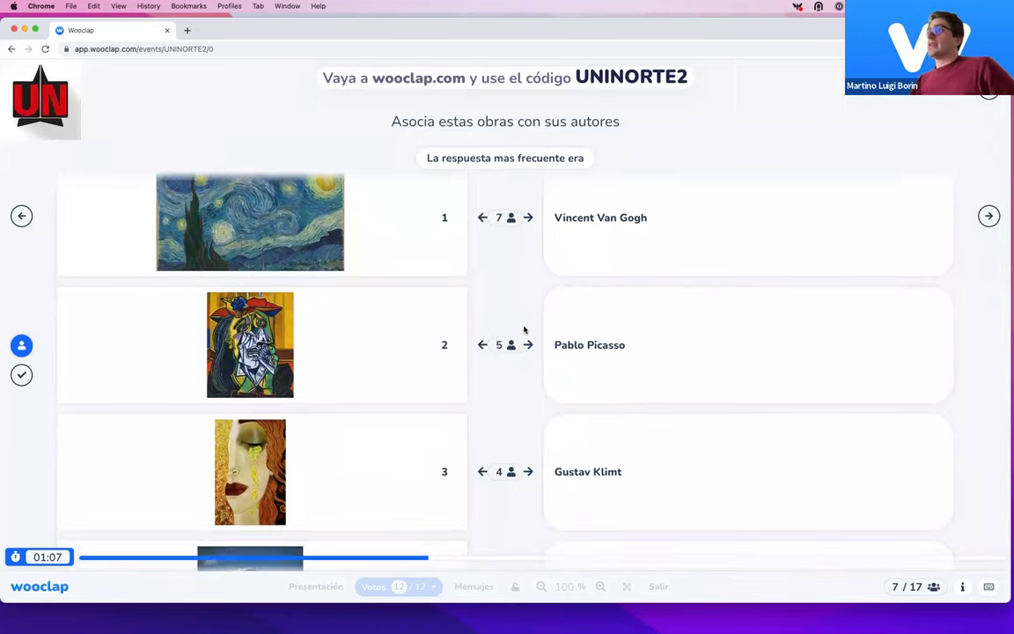
pyautogui.scroll(1, 524, 330)
pyautogui.scroll(-1, 524, 329)
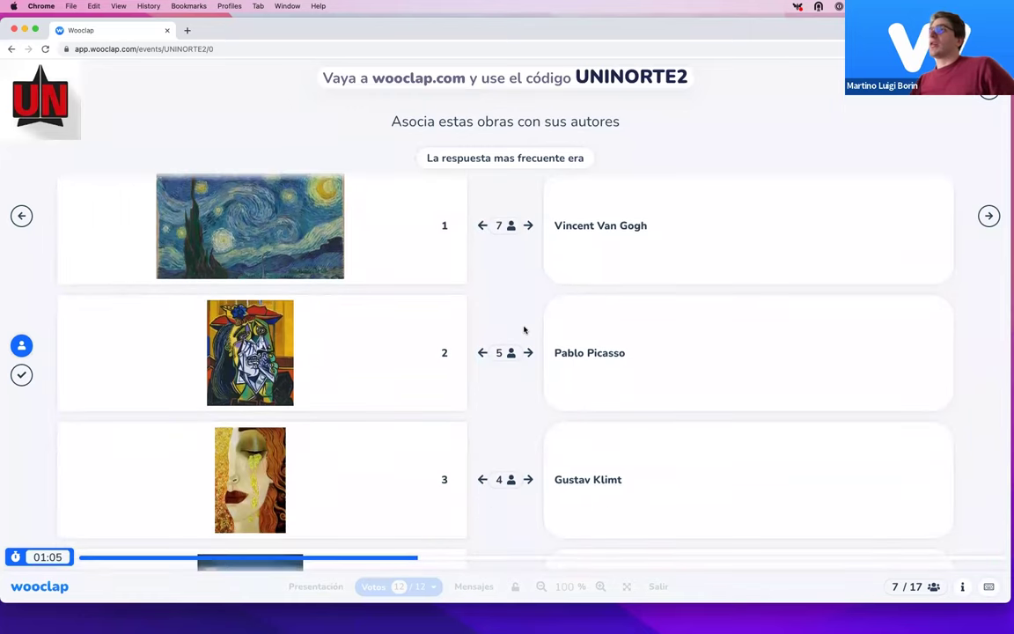
pyautogui.scroll(-2, 524, 330)
pyautogui.scroll(-3, 524, 329)
pyautogui.scroll(-1, 524, 330)
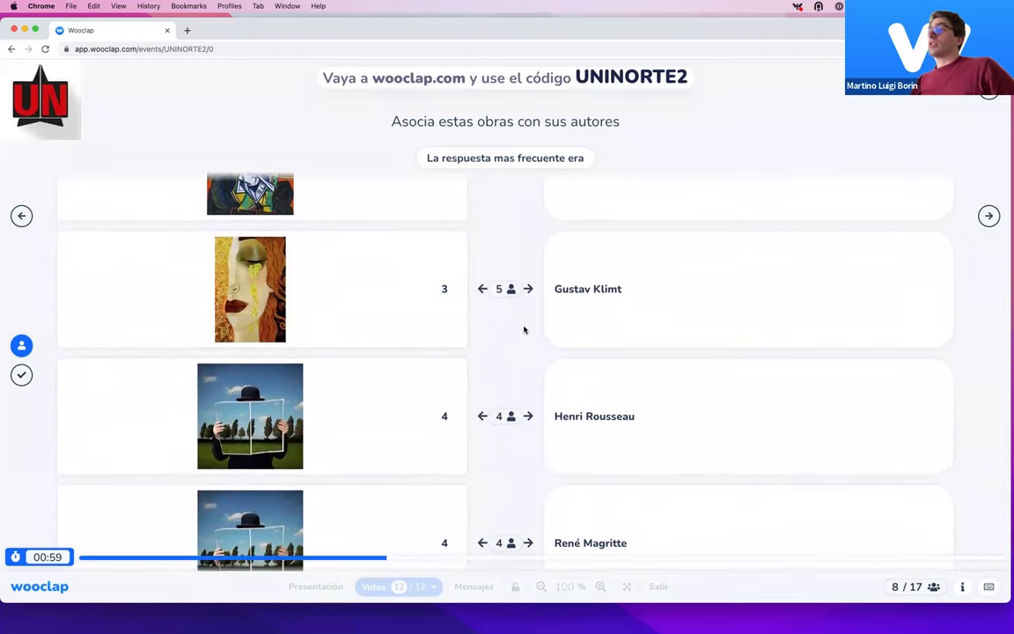
pyautogui.scroll(-3, 524, 330)
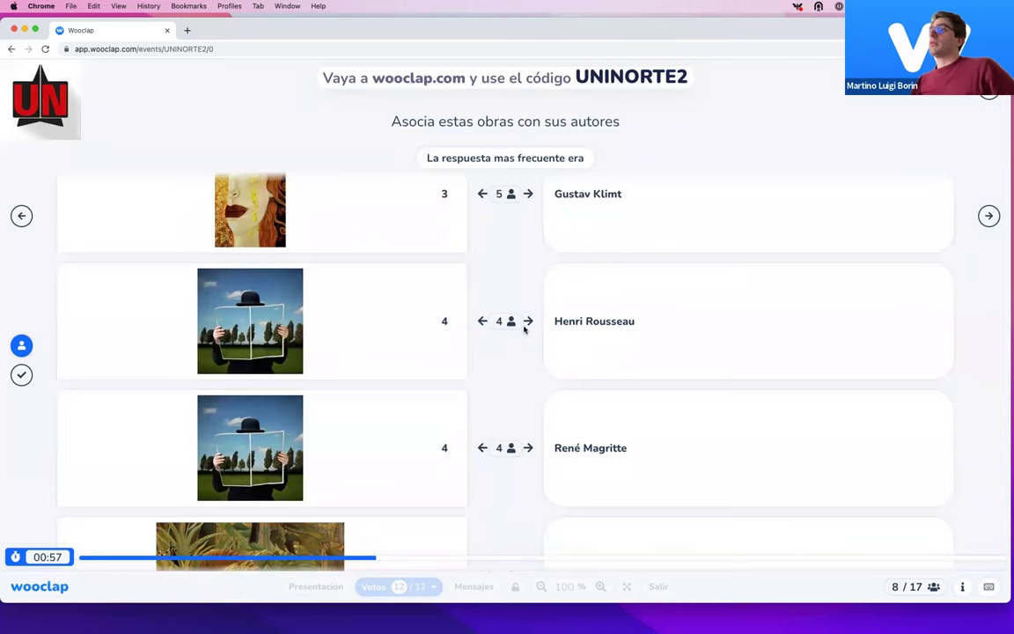
pyautogui.scroll(-3, 524, 329)
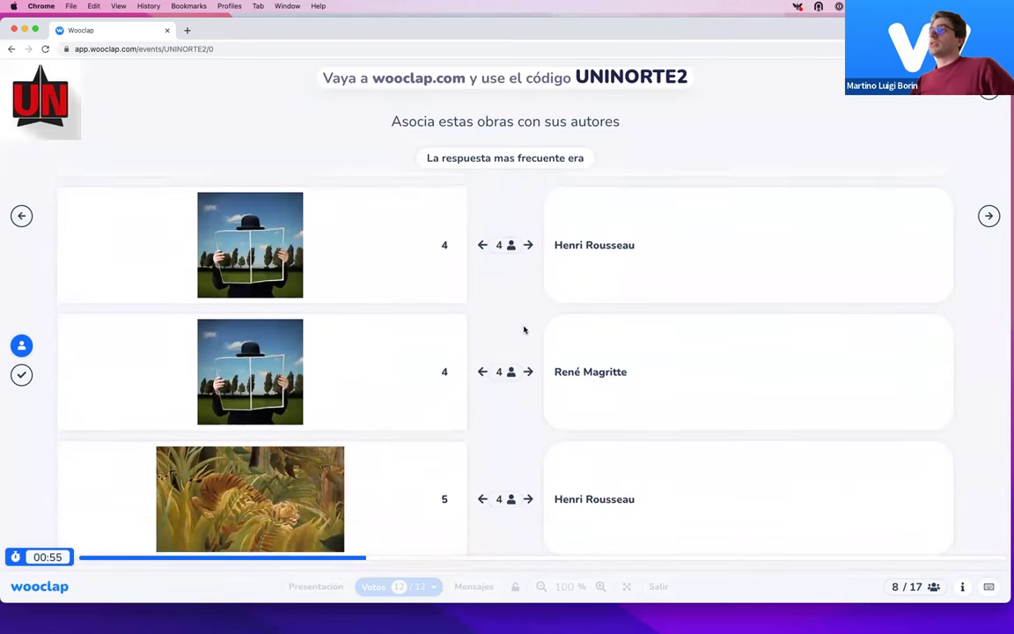
pyautogui.scroll(-2, 524, 329)
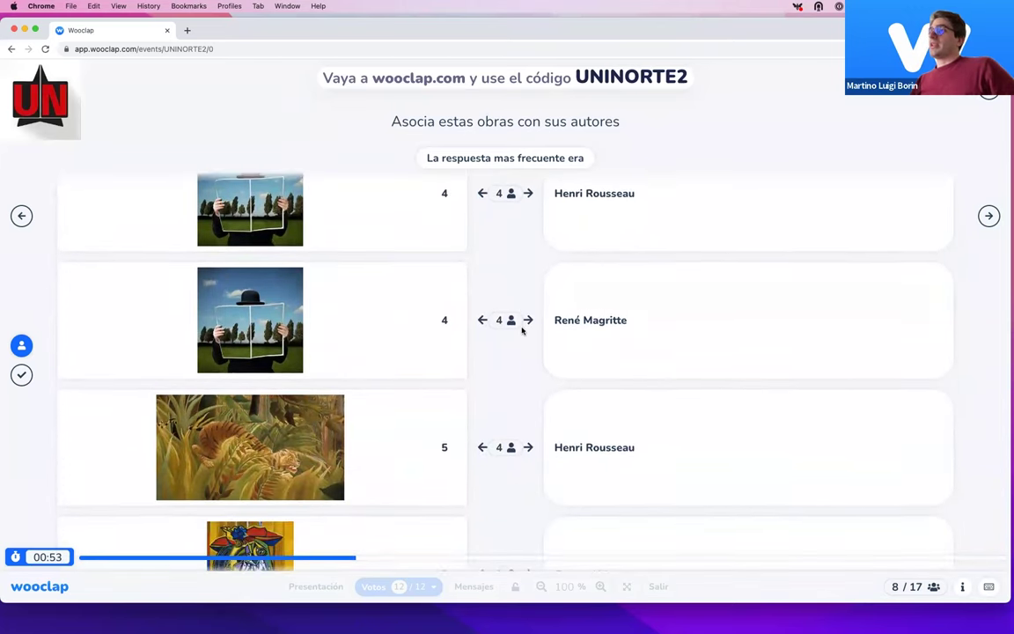
pyautogui.scroll(-10, 522, 329)
pyautogui.scroll(-7, 522, 329)
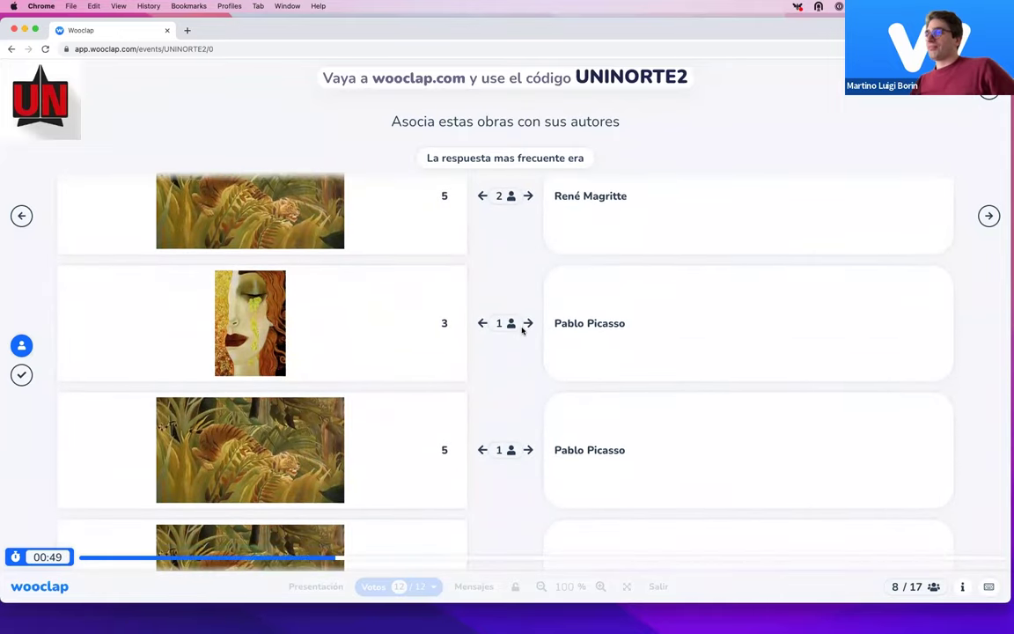
pyautogui.scroll(-2, 522, 330)
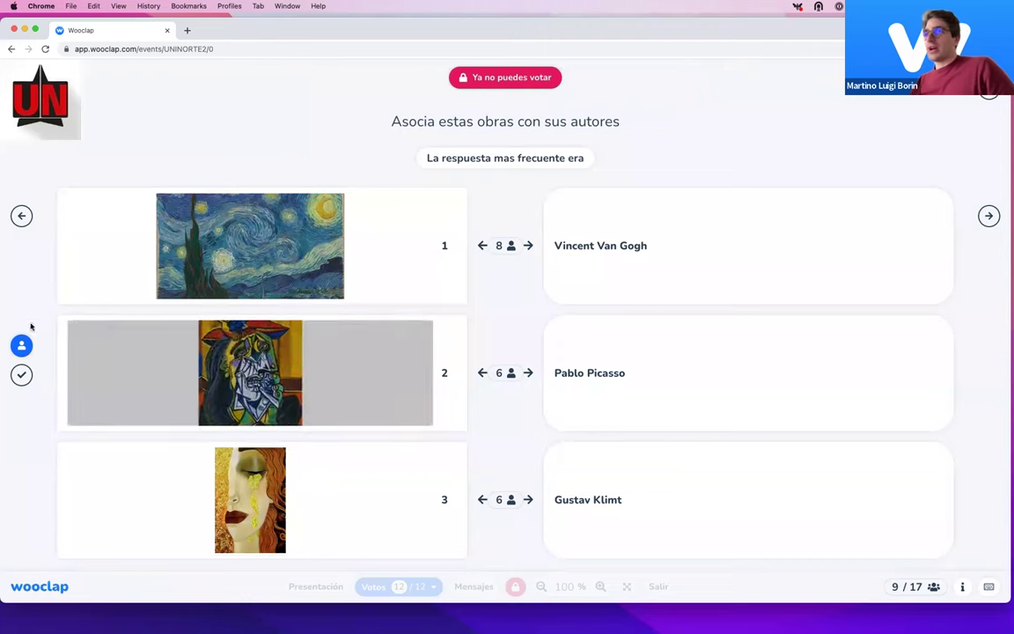
# Step: Reveal the correct artwork and author matches, and advance to the "Plan de formación" slide
pyautogui.click(22, 375)
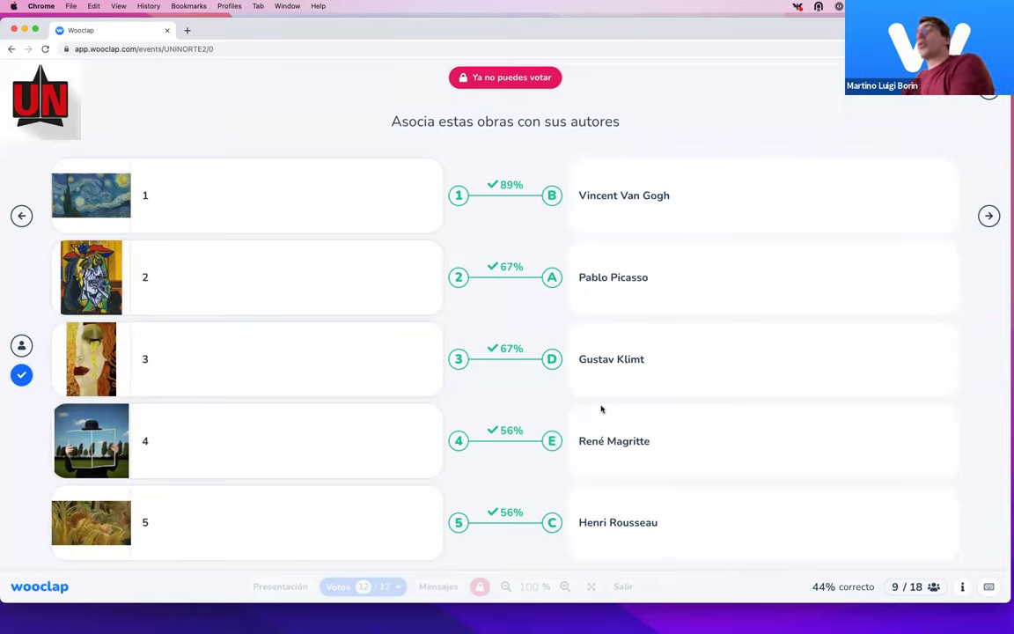
pyautogui.click(989, 216)
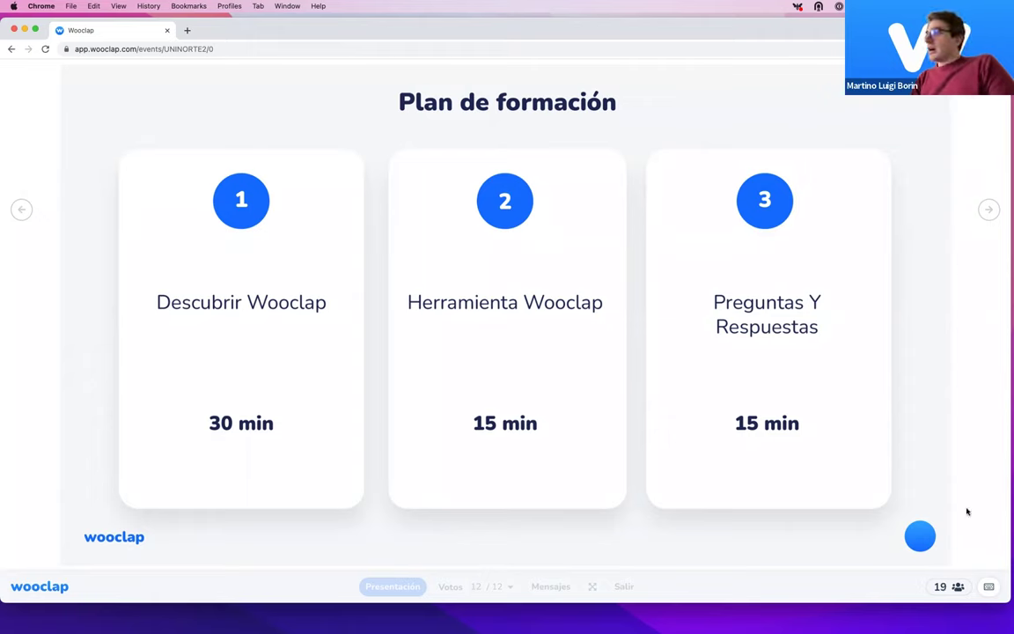
# Step: Exit the presentation to the event's interaction list and copy the participation link
pyautogui.moveTo(702, 573)
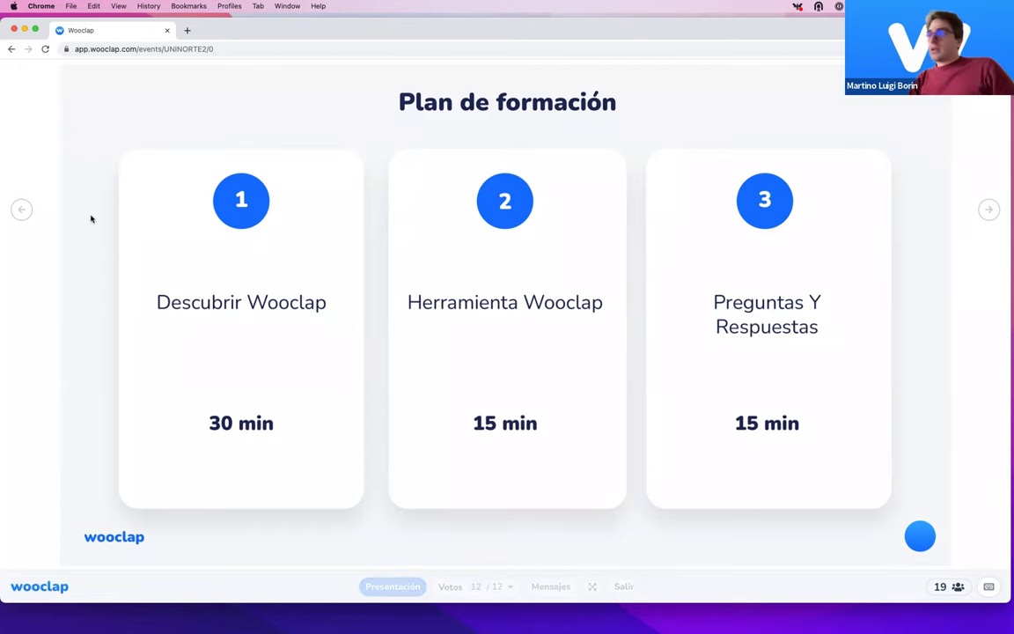
pyautogui.press('Escape')
pyautogui.click(636, 92)
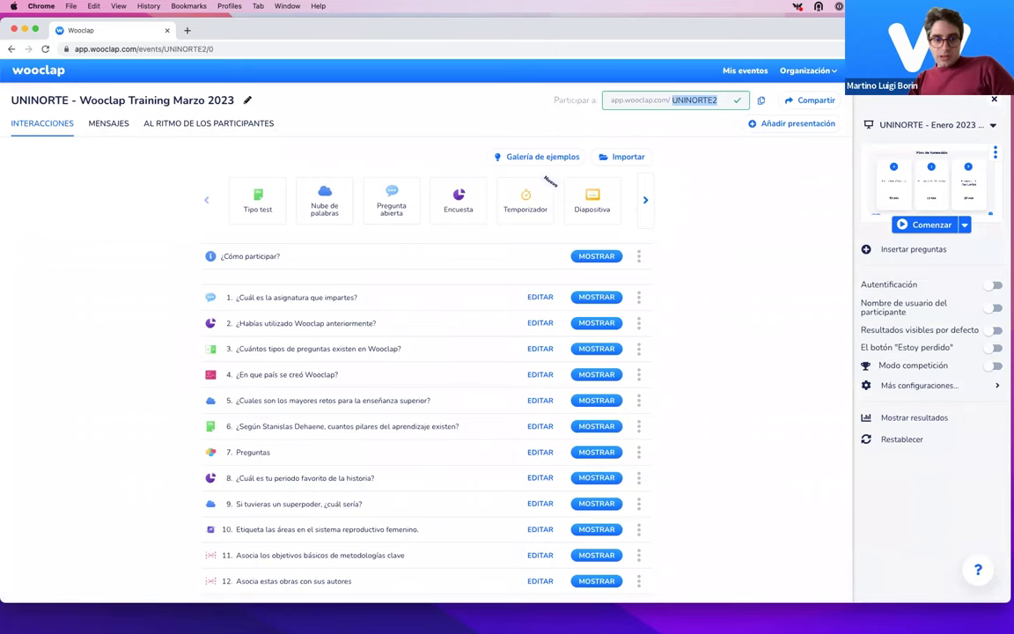
pyautogui.click(761, 100)
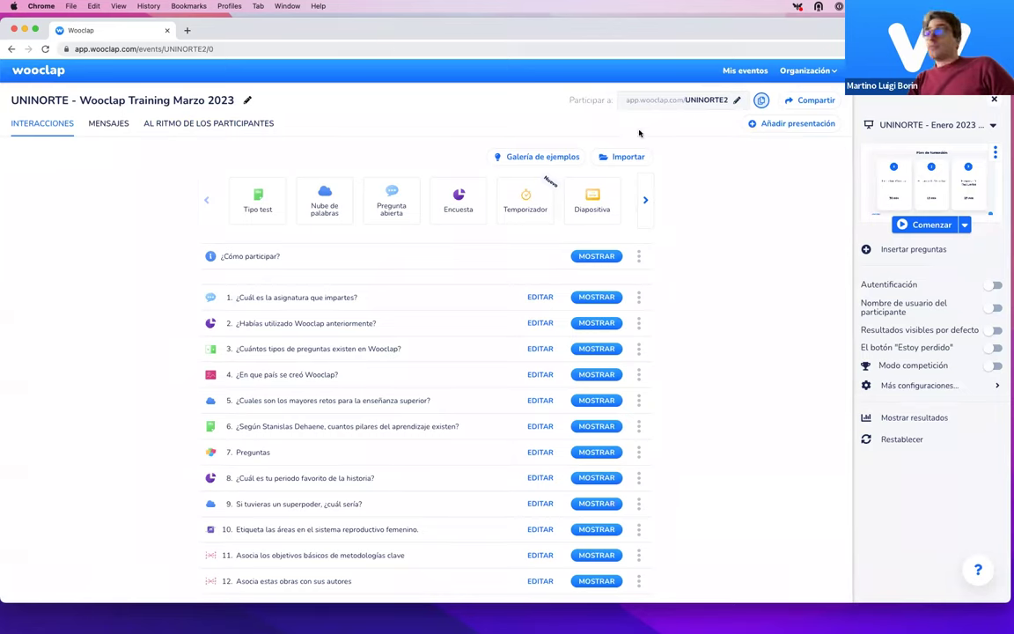
# Step: Restart the presentation and advance to the question "¿Cuales son los mayores retos para la enseñanza superior?"
pyautogui.click(926, 225)
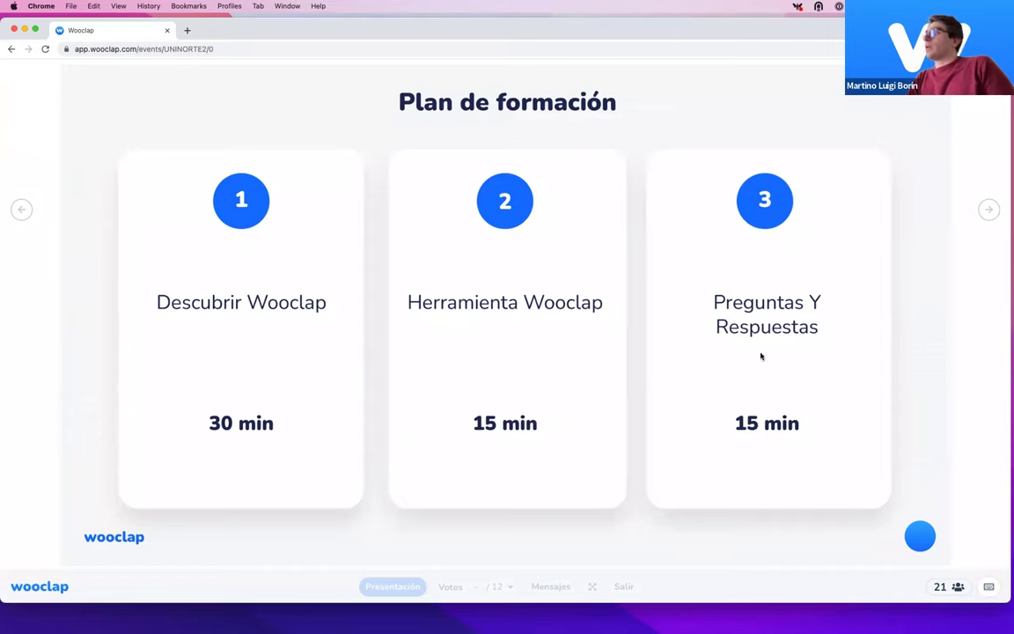
pyautogui.click(989, 211)
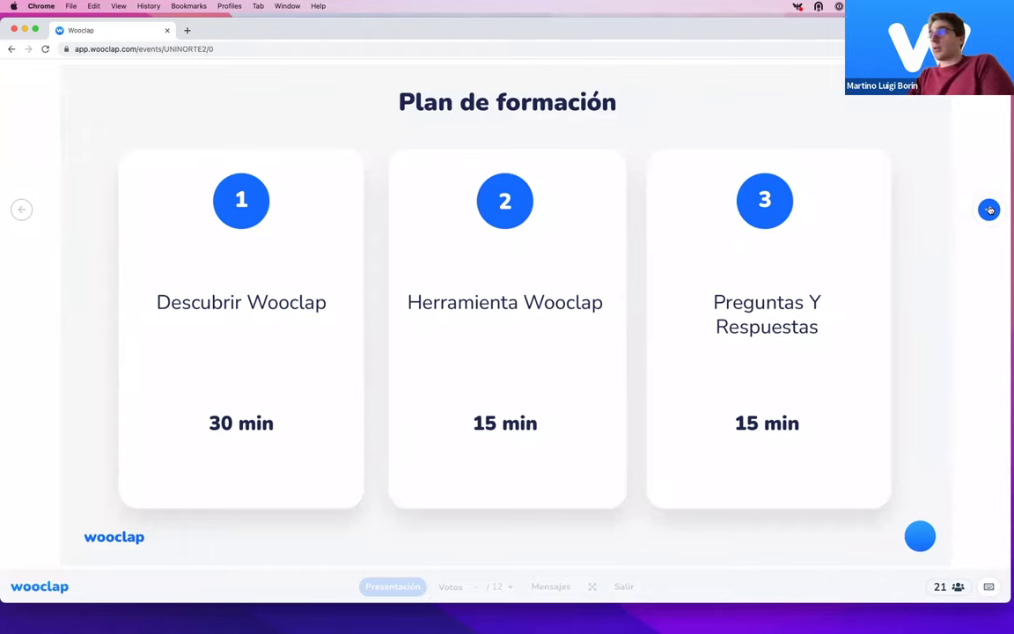
pyautogui.click(990, 209)
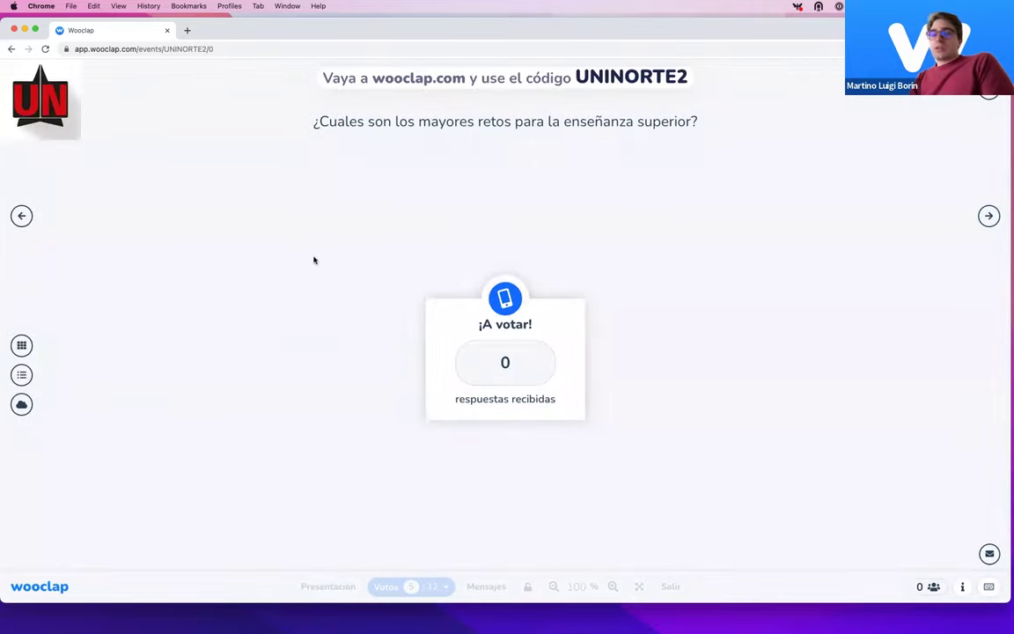
# Step: Show the collected answers as a word cloud and a list, enlarging the answer "SUPERACIÓN" and closing it again
pyautogui.click(22, 405)
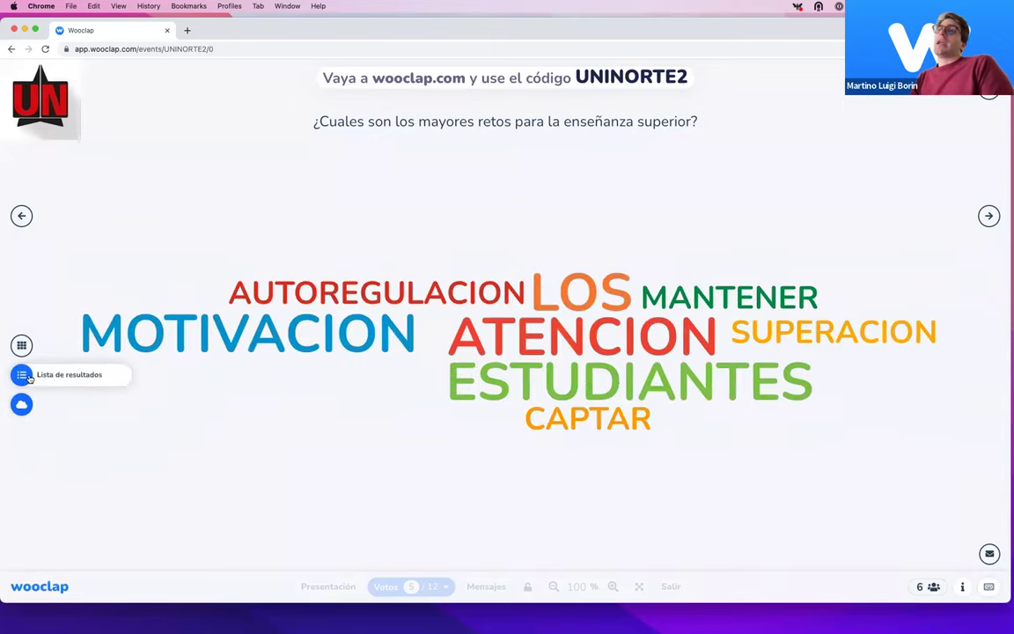
pyautogui.click(28, 377)
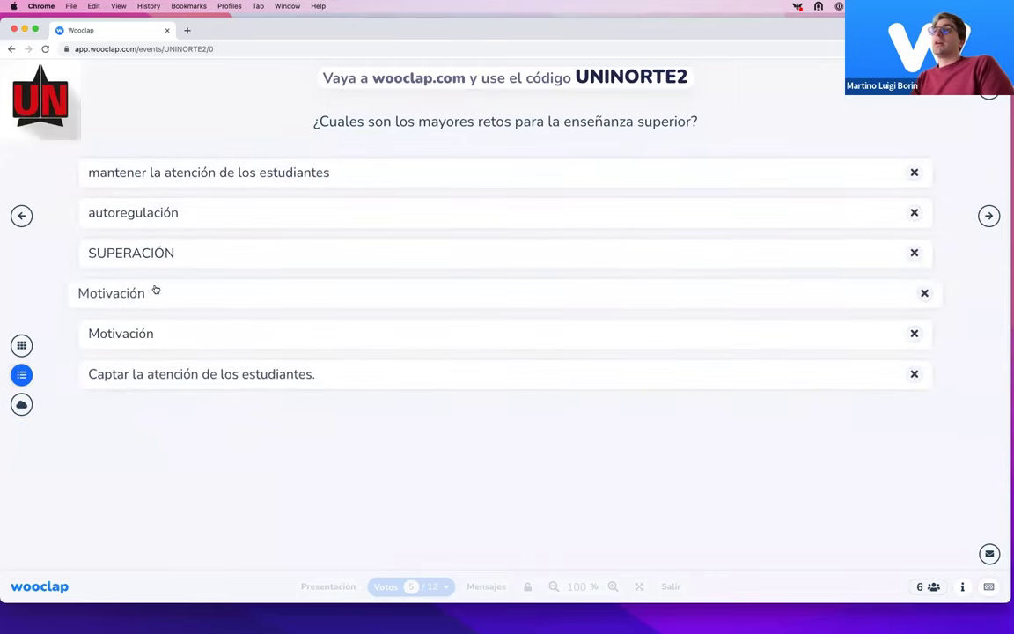
pyautogui.click(164, 255)
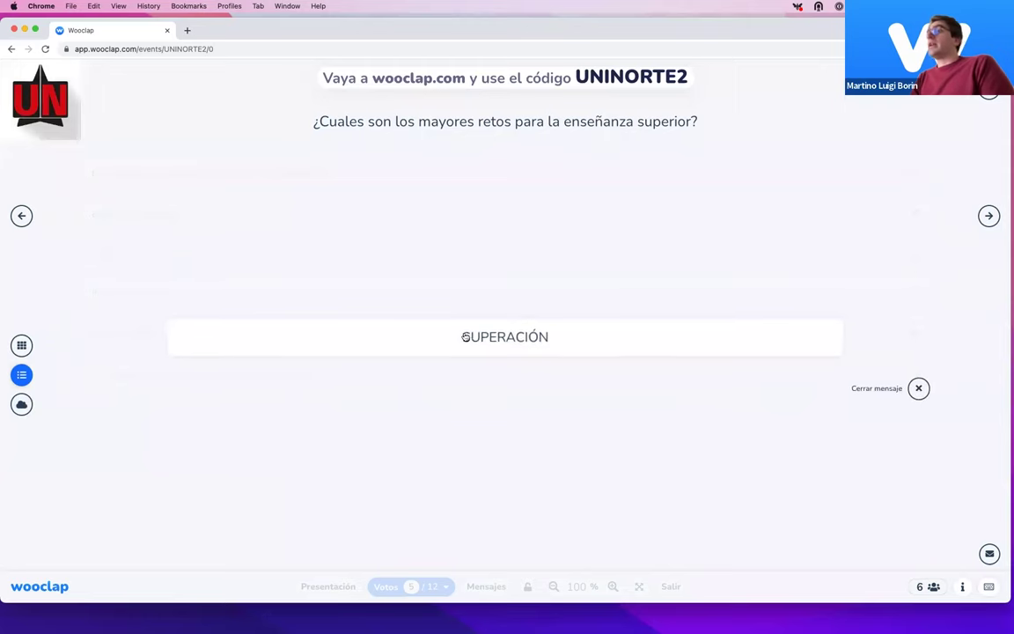
pyautogui.click(918, 388)
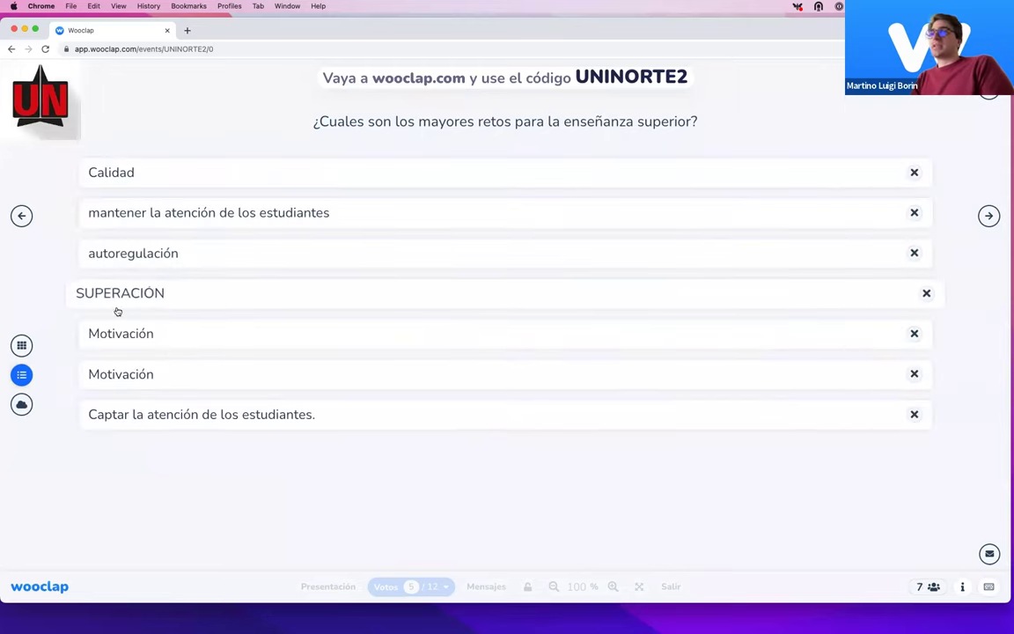
# Step: Display the answers as a wall of cards and return to the word cloud
pyautogui.click(21, 345)
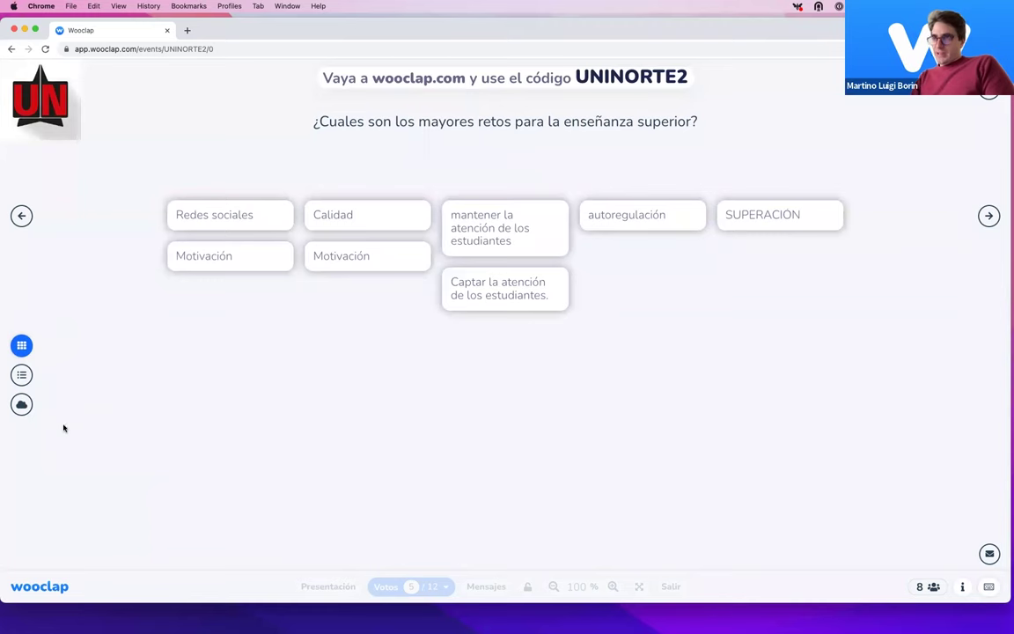
pyautogui.click(21, 404)
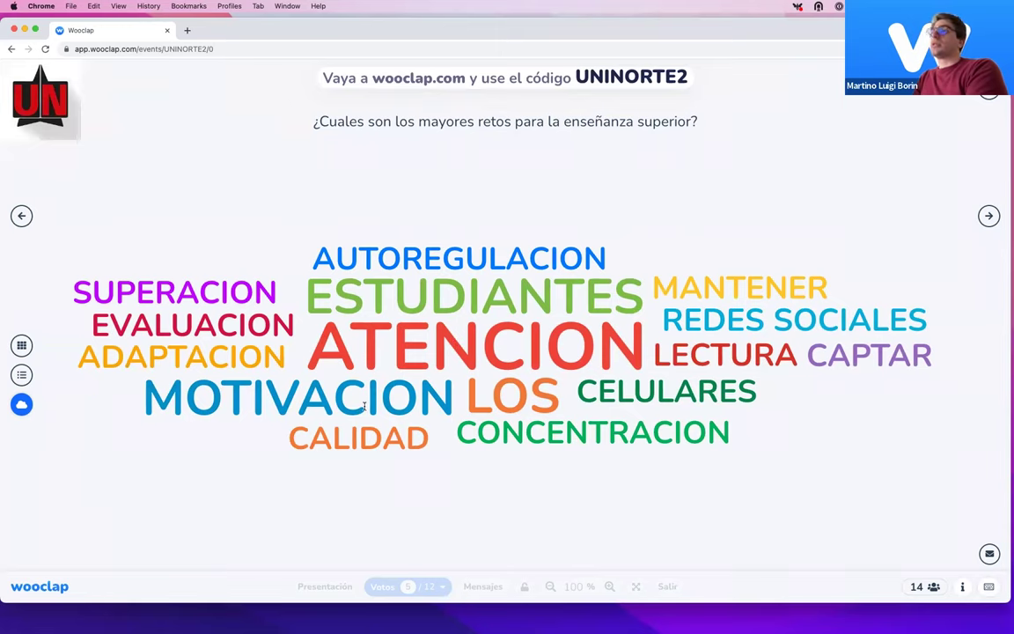
# Step: Review the full list of answers on higher-education challenges and bring back the word cloud
pyautogui.click(21, 375)
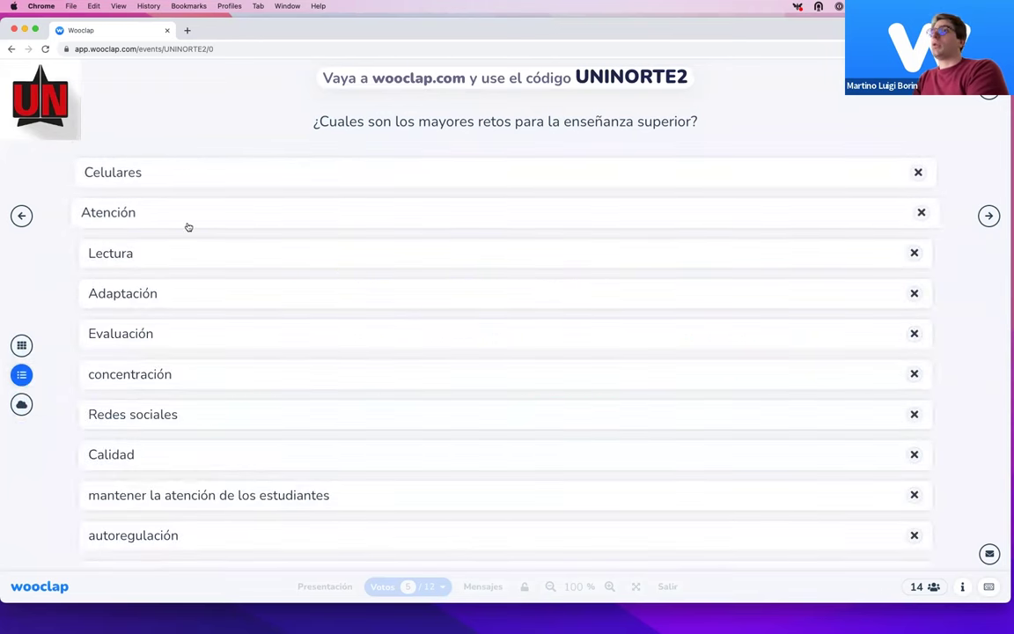
pyautogui.scroll(-3, 195, 449)
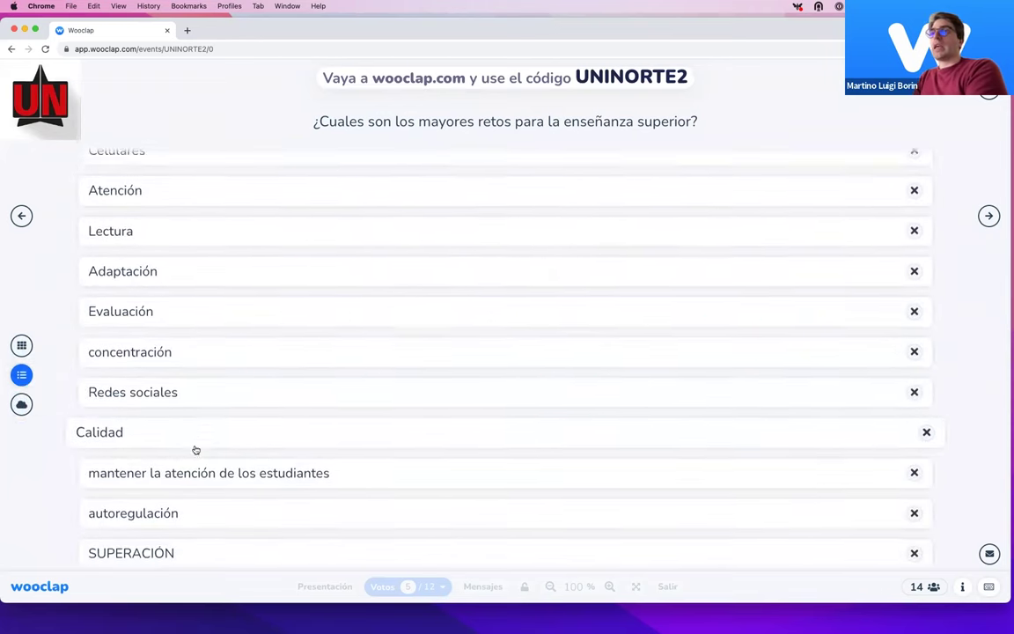
pyautogui.scroll(-2, 196, 450)
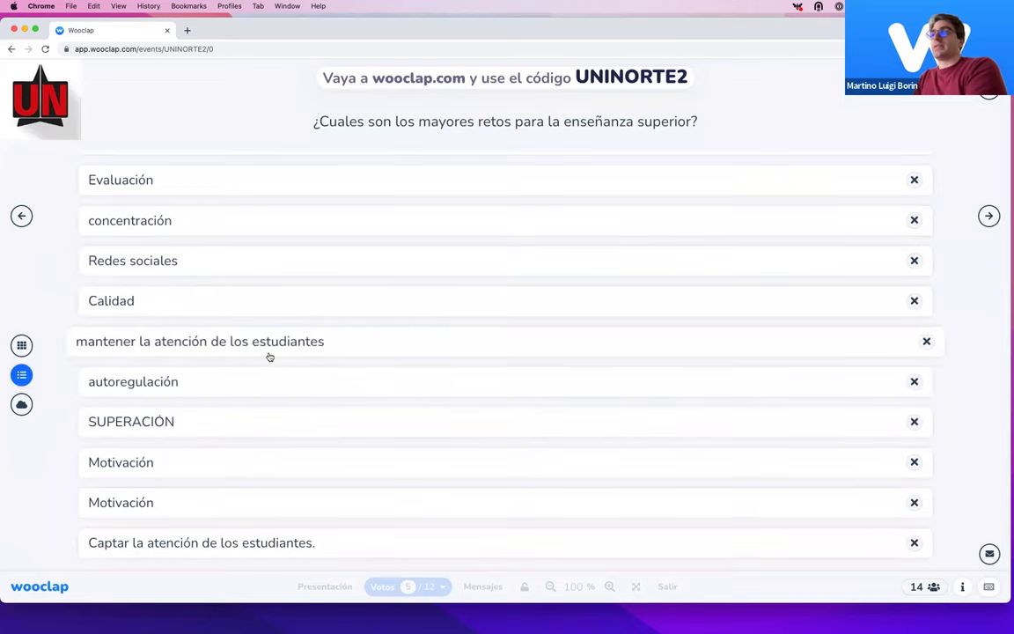
pyautogui.scroll(-2, 264, 425)
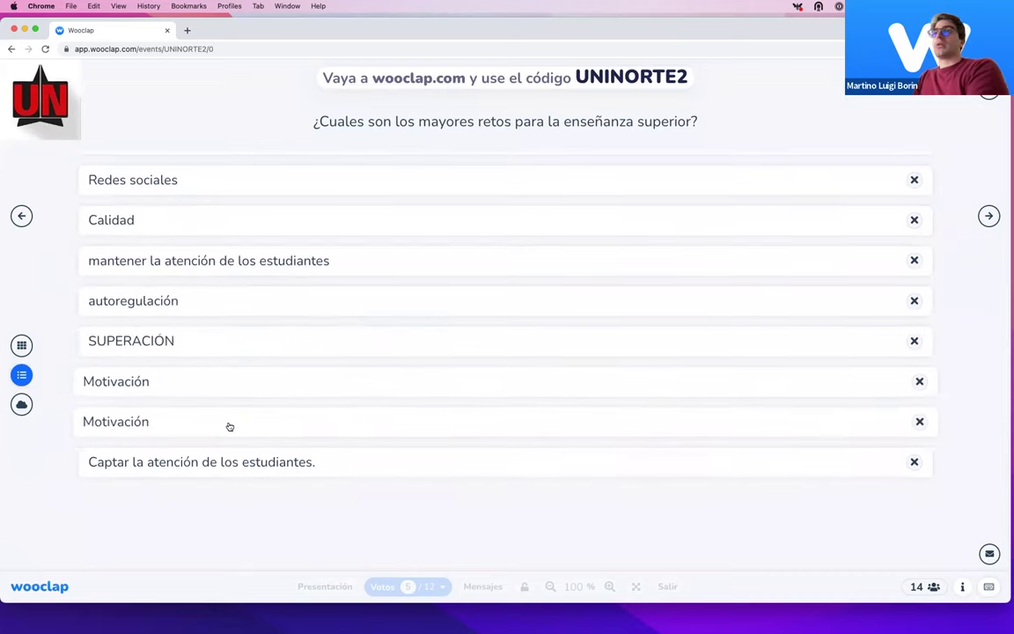
pyautogui.click(22, 345)
pyautogui.click(22, 404)
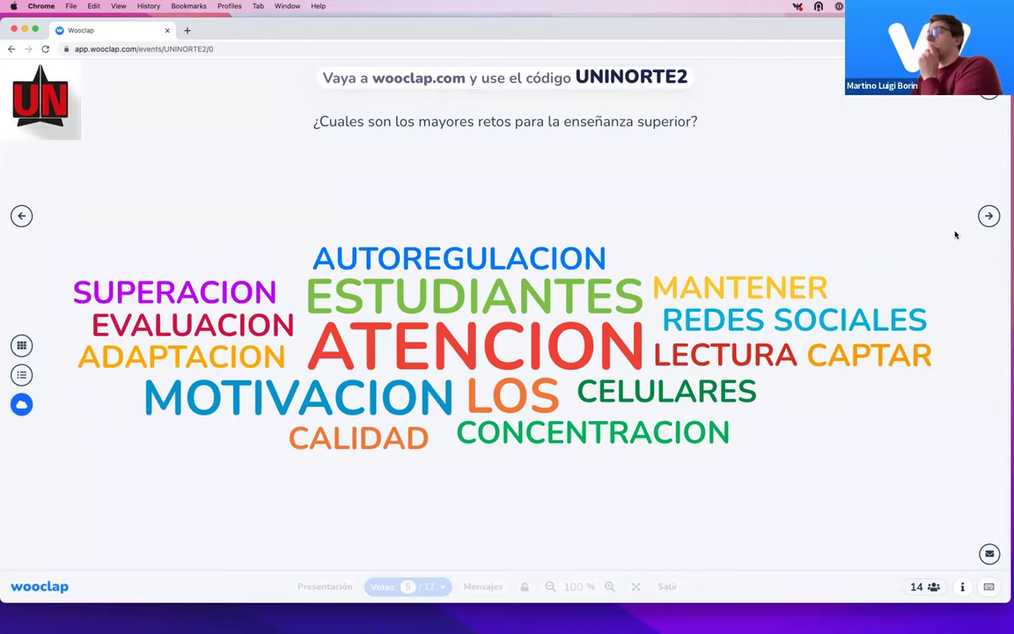
# Step: Advance to the question "¿Cuántos tipos de preguntas existen en Wooclap?" and show its individual results and most frequent answers
pyautogui.click(989, 218)
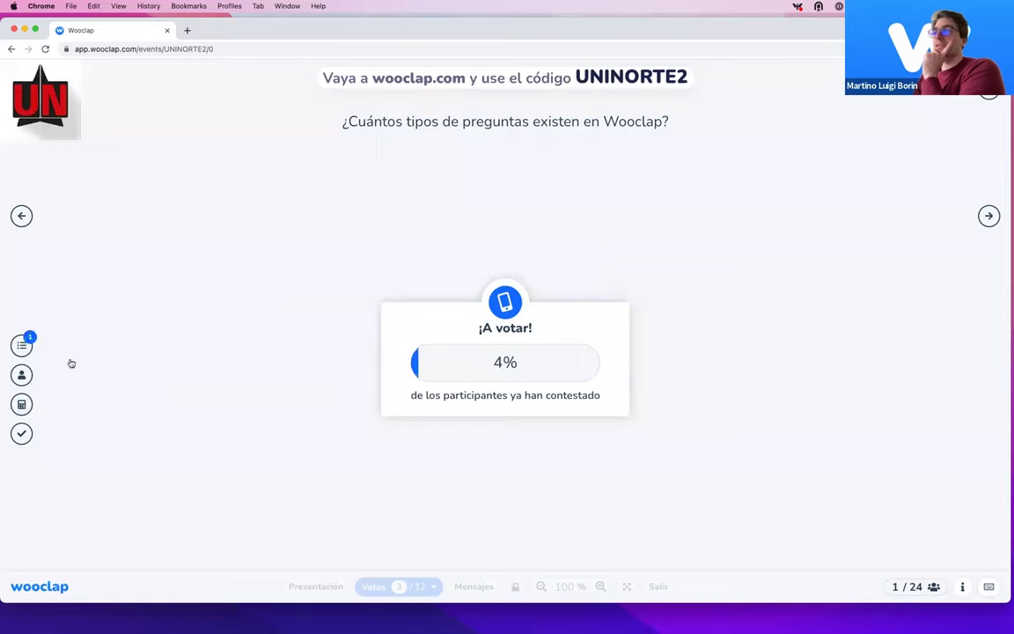
pyautogui.click(19, 346)
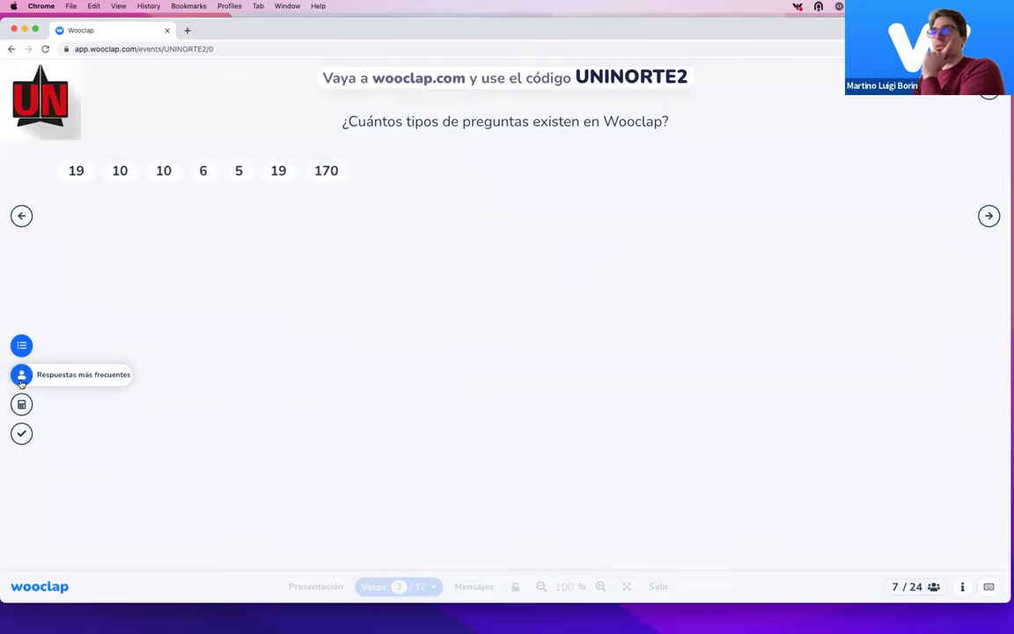
pyautogui.click(21, 377)
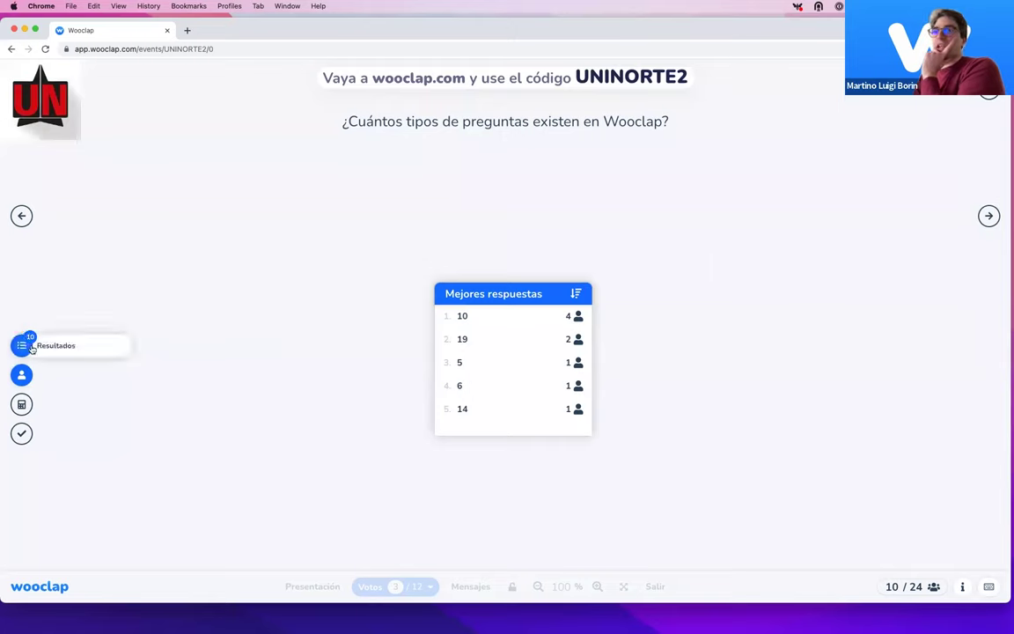
# Step: Show the statistics and individual results for the question on Wooclap question types and reveal its correct answer
pyautogui.click(22, 404)
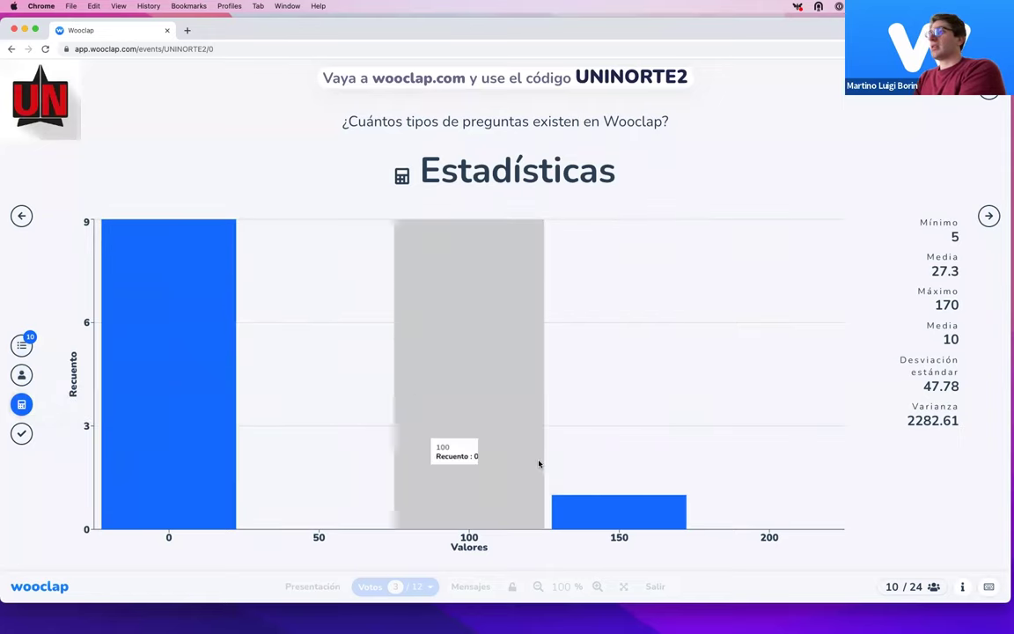
pyautogui.click(25, 342)
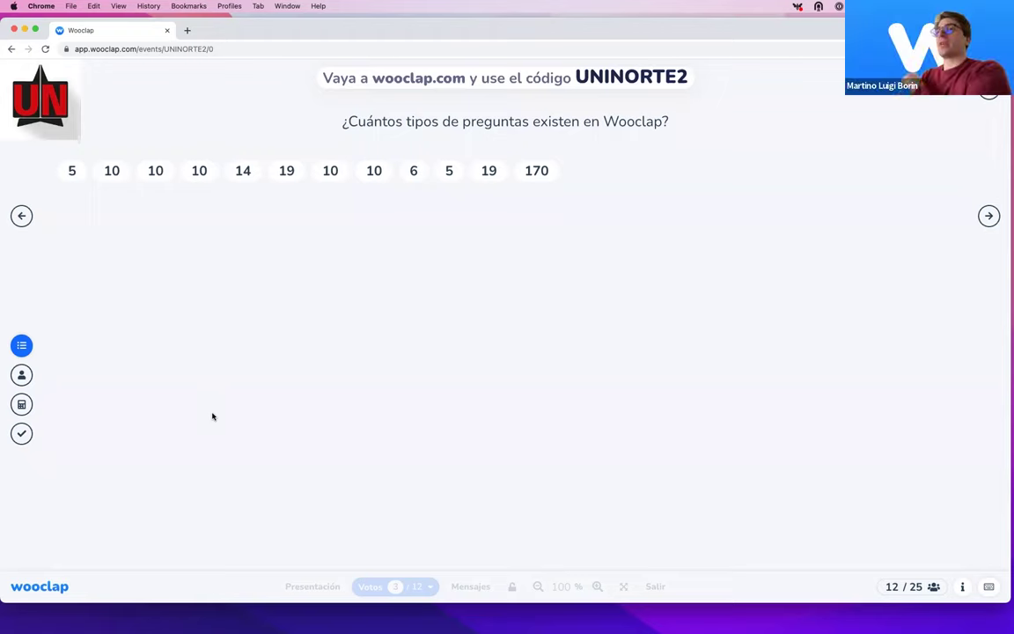
pyautogui.click(22, 405)
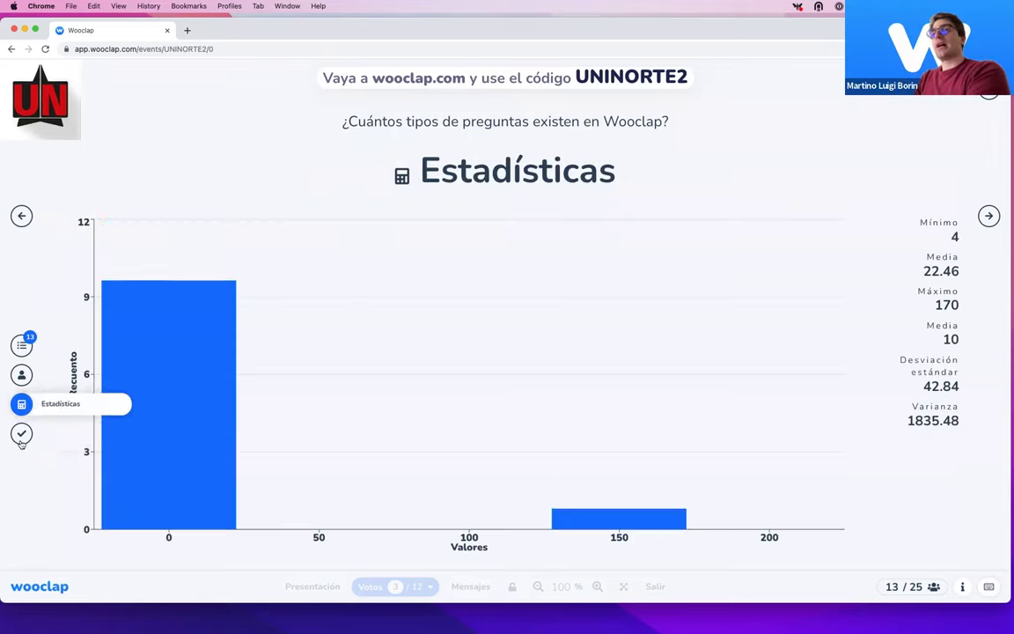
pyautogui.click(21, 433)
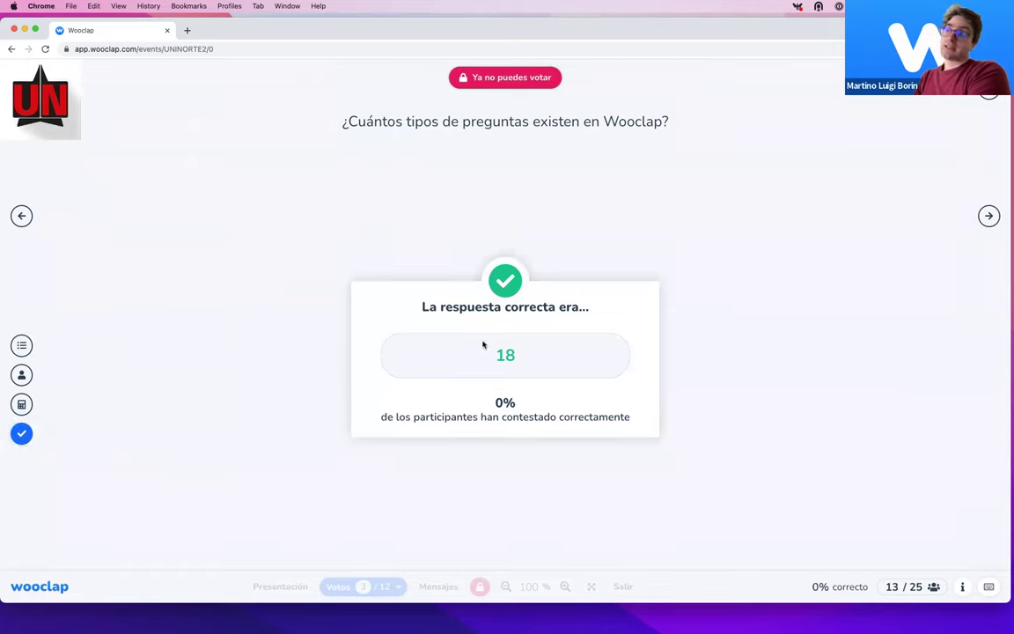
# Step: Advance to the question "¿Según Stanislas Dehaene, cuantos pilares del aprendizaje existen?" and show its results with the correct answer
pyautogui.click(989, 217)
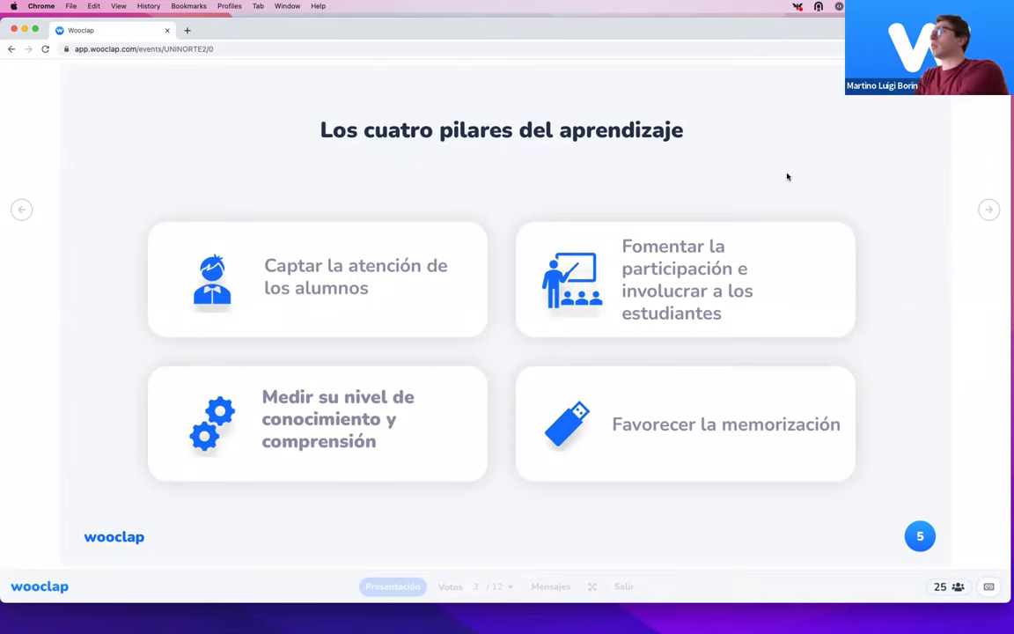
pyautogui.click(989, 210)
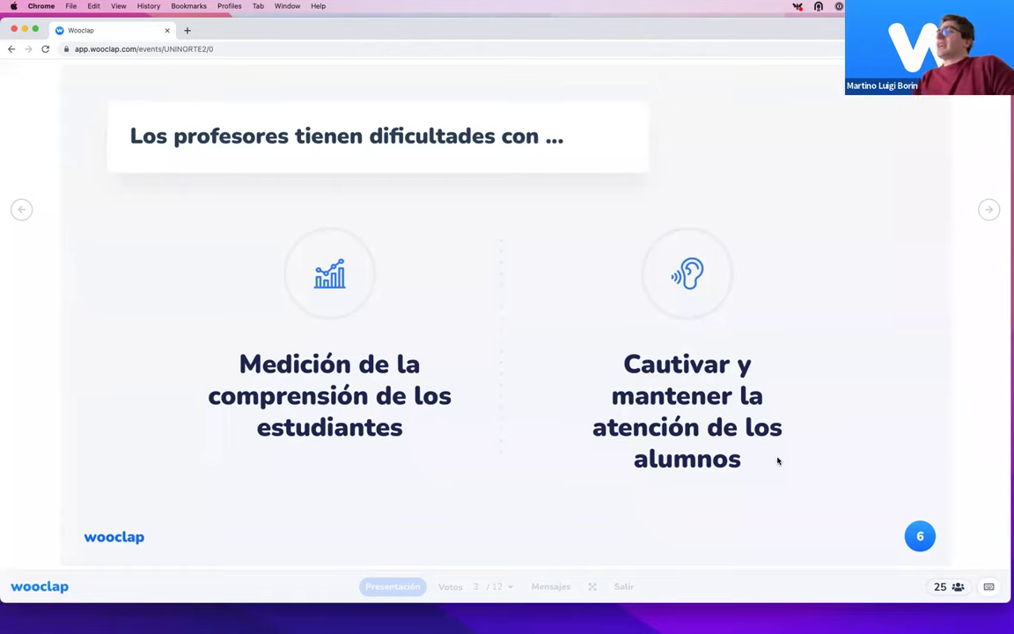
pyautogui.click(988, 211)
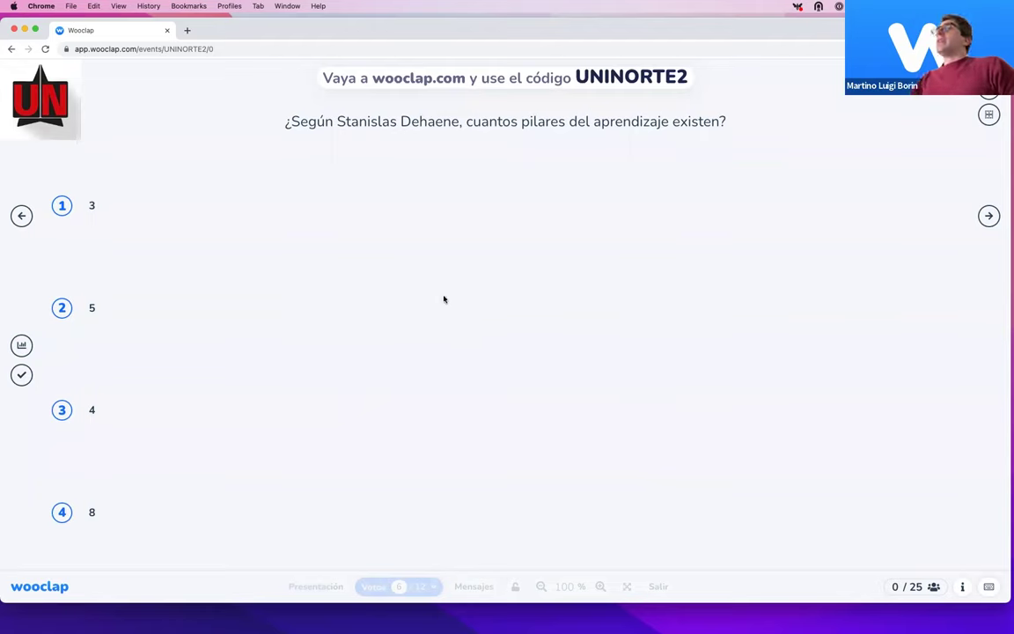
pyautogui.click(22, 347)
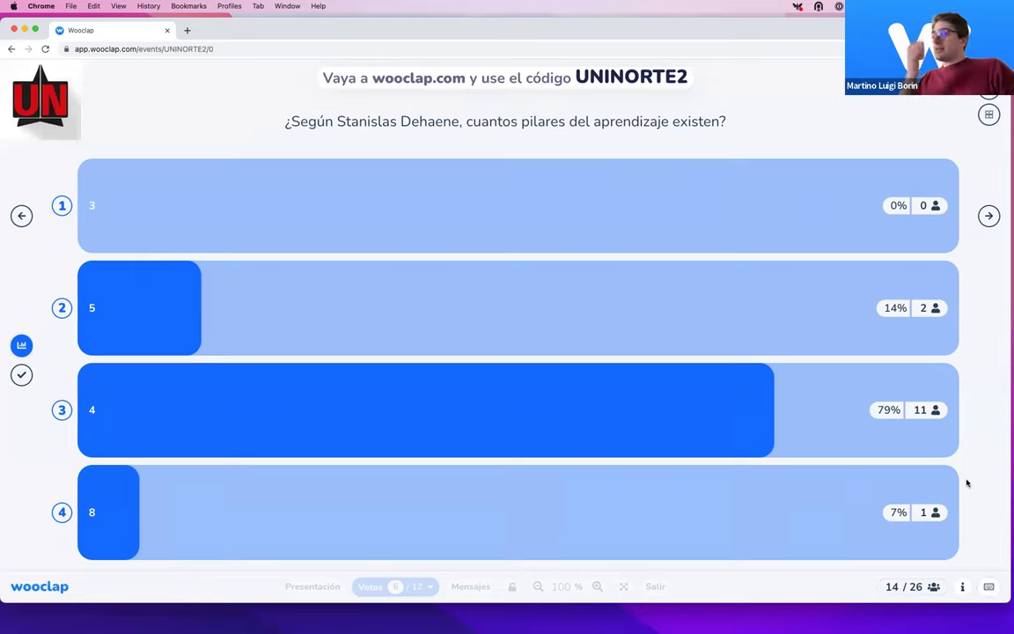
pyautogui.click(22, 377)
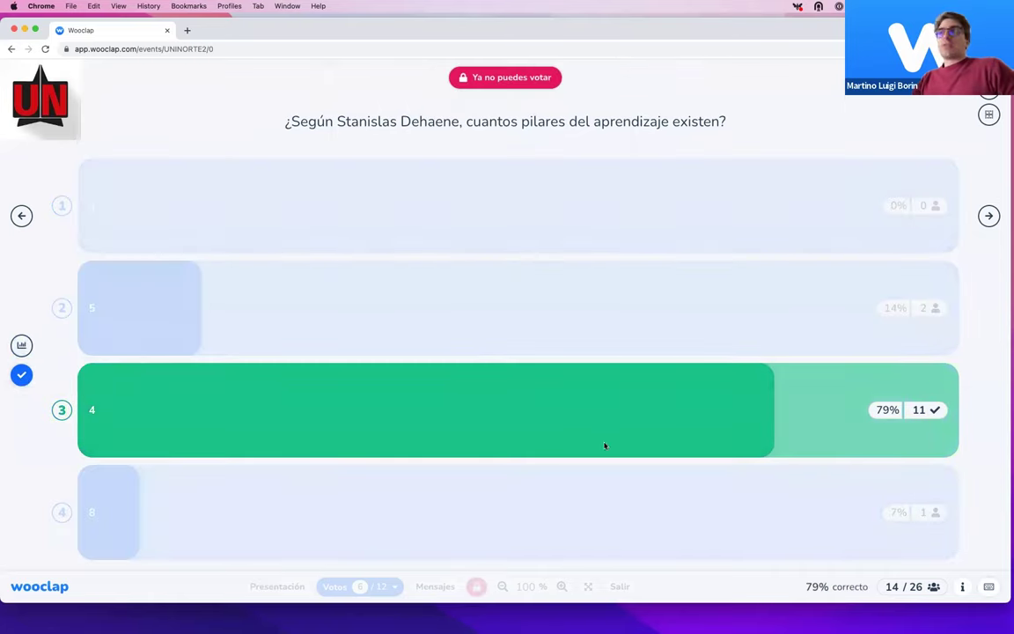
# Step: Advance through the remaining slides to the closing contact slide and leave the presentation
pyautogui.click(990, 217)
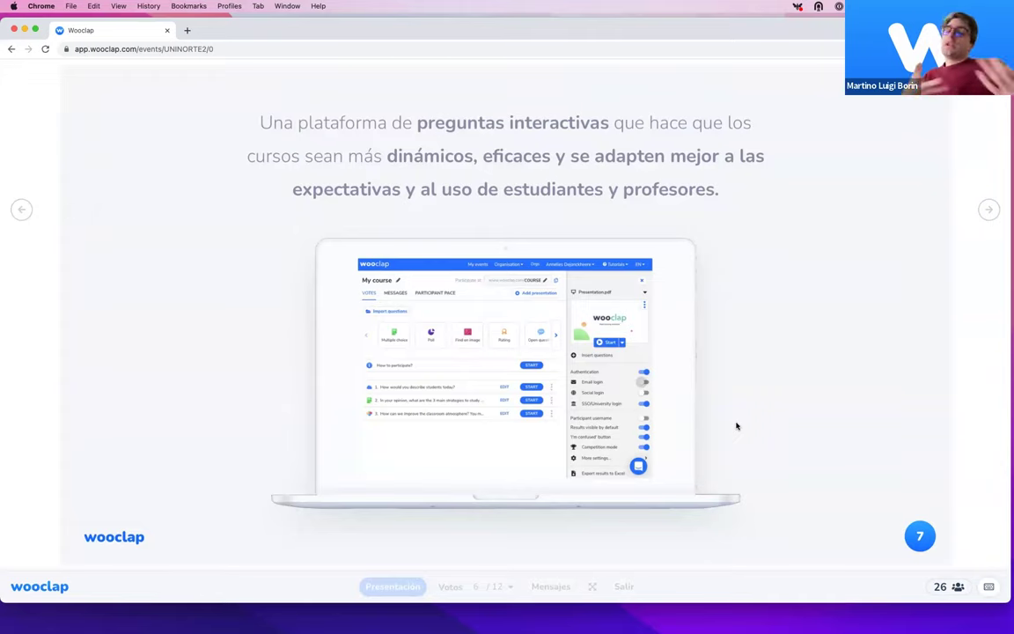
pyautogui.click(989, 209)
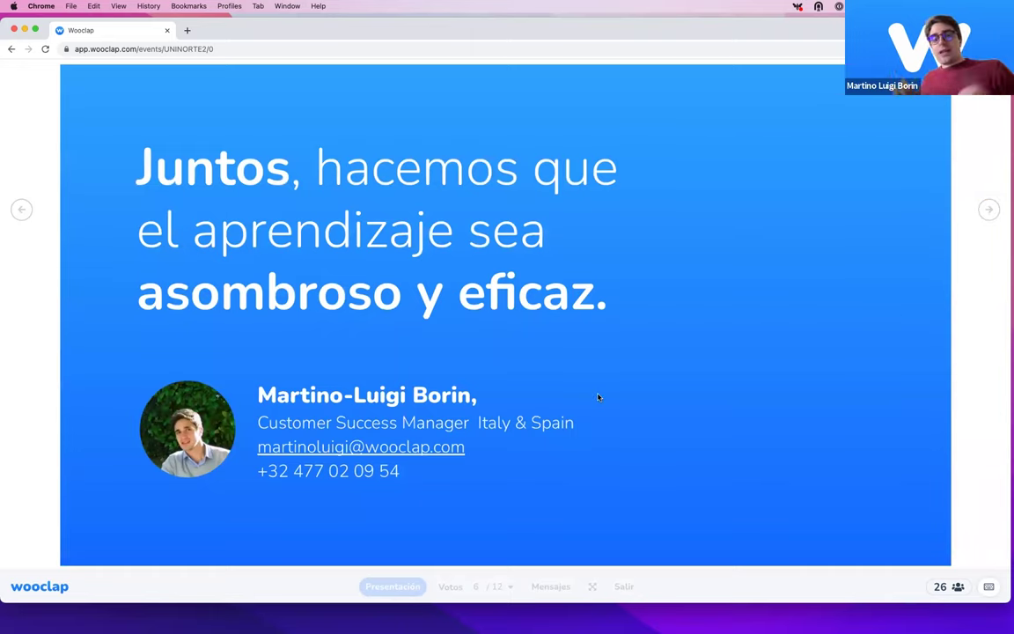
pyautogui.press('Escape')
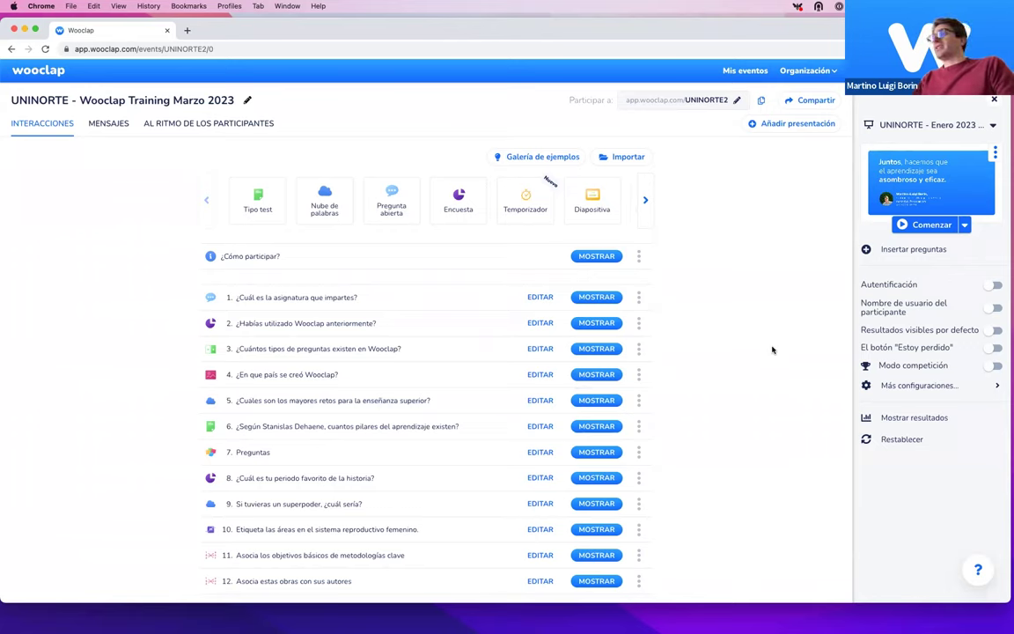
# Step: Log out of the account and go to the wooclap.com website
pyautogui.click(946, 70)
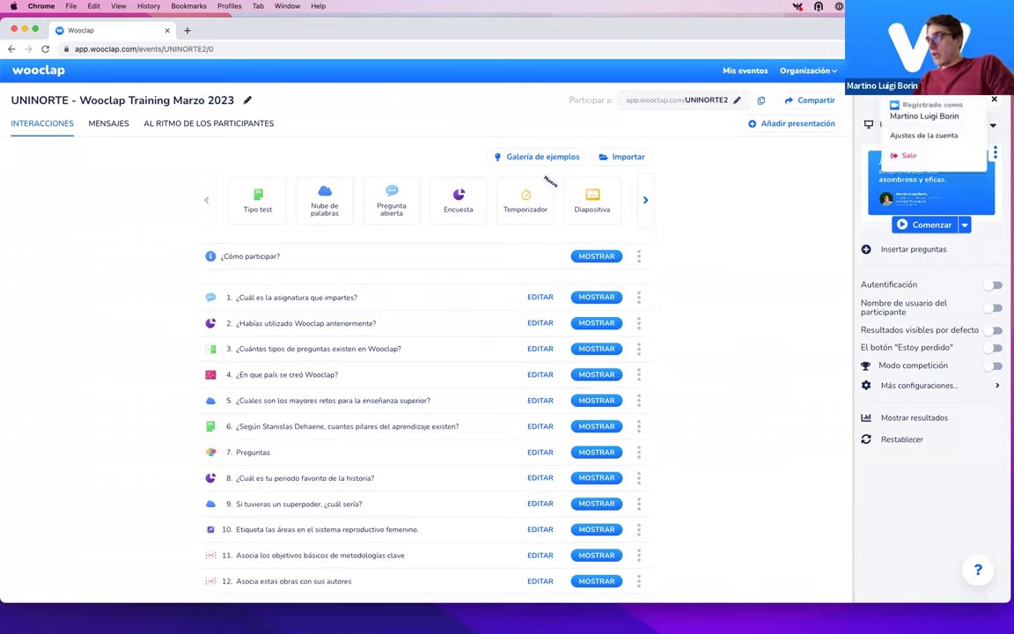
pyautogui.click(909, 156)
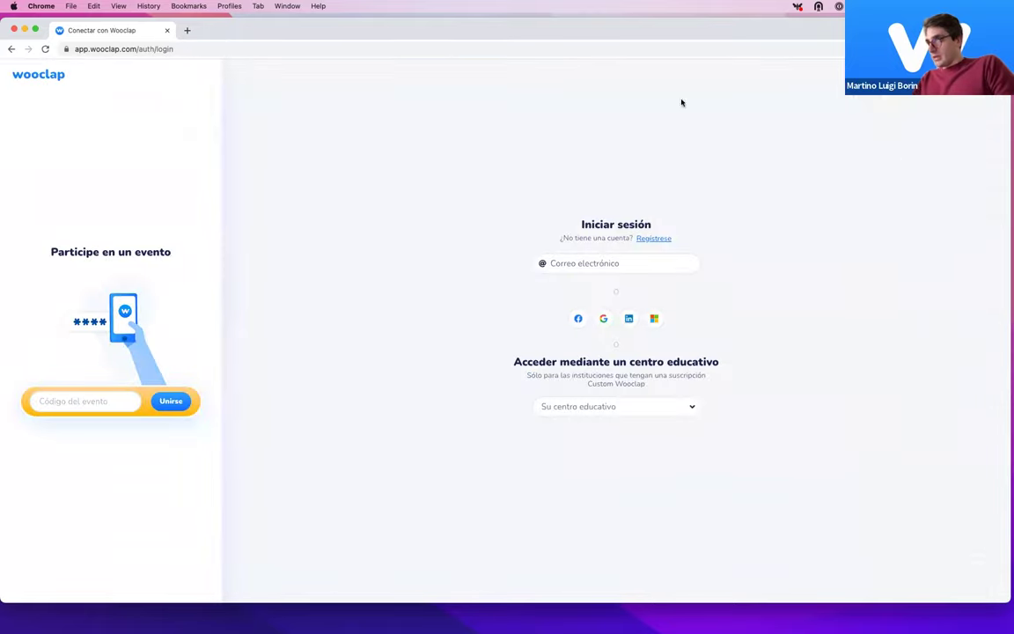
pyautogui.click(214, 48)
pyautogui.write('wooclap')
pyautogui.press('Return')
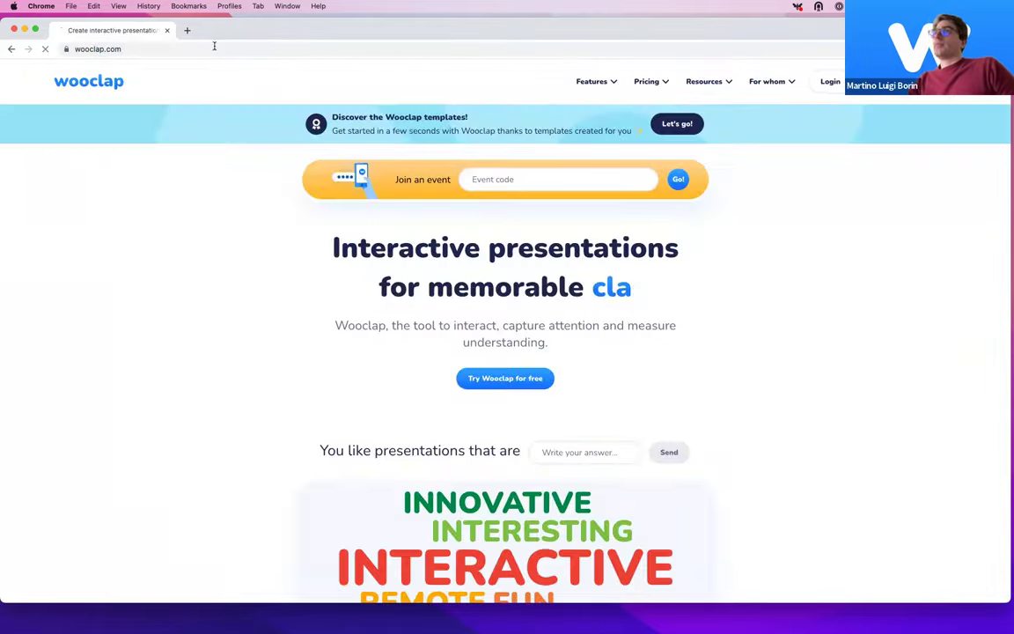
# Step: Switch the website to Spanish (ES) and enter the platform from the free trial page with a Google account
pyautogui.moveTo(937, 81)
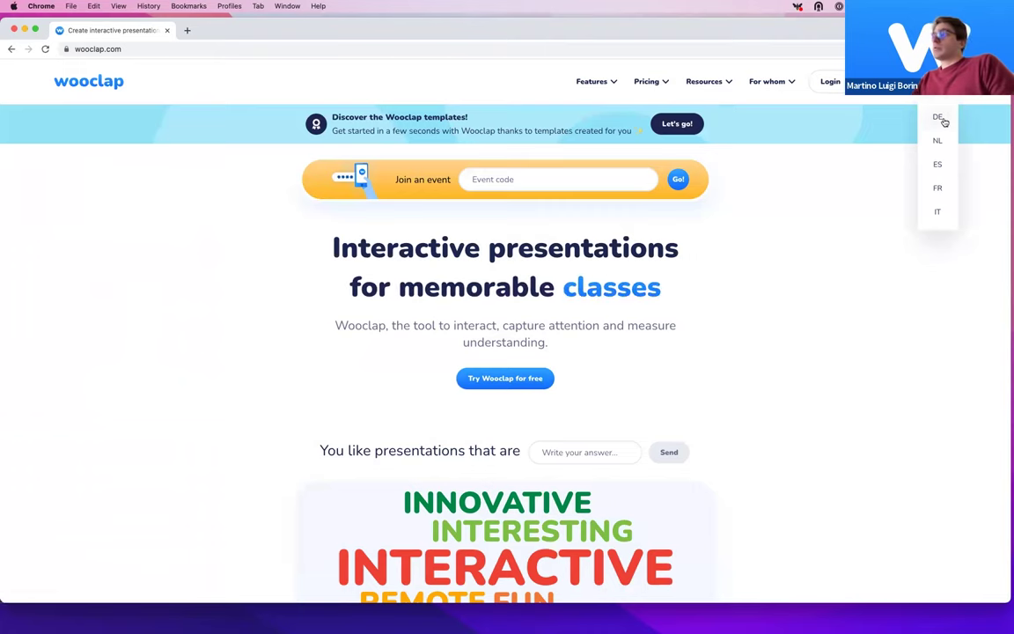
pyautogui.click(938, 166)
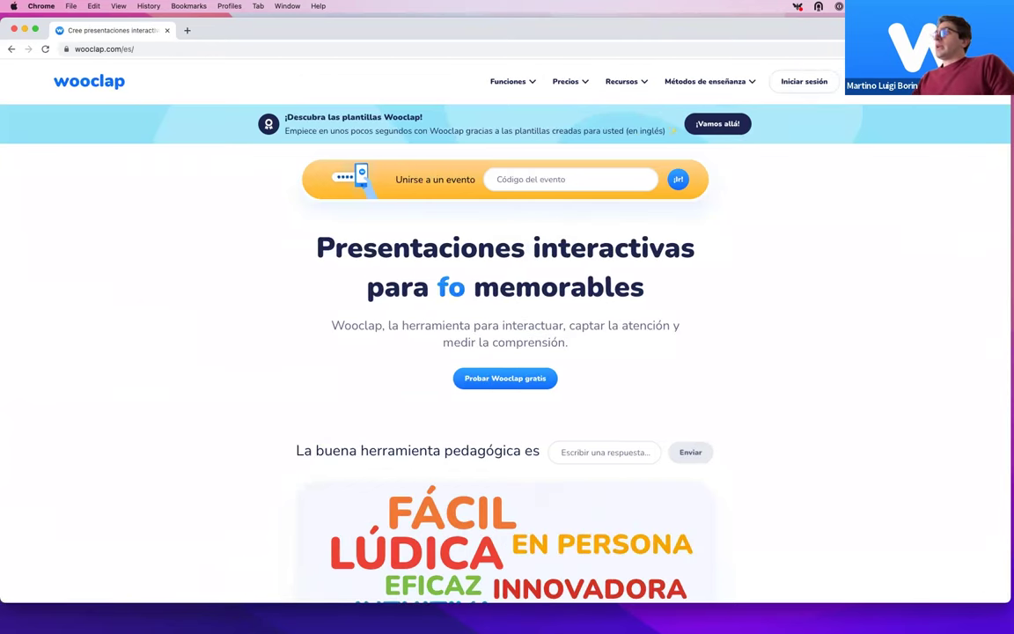
pyautogui.click(505, 378)
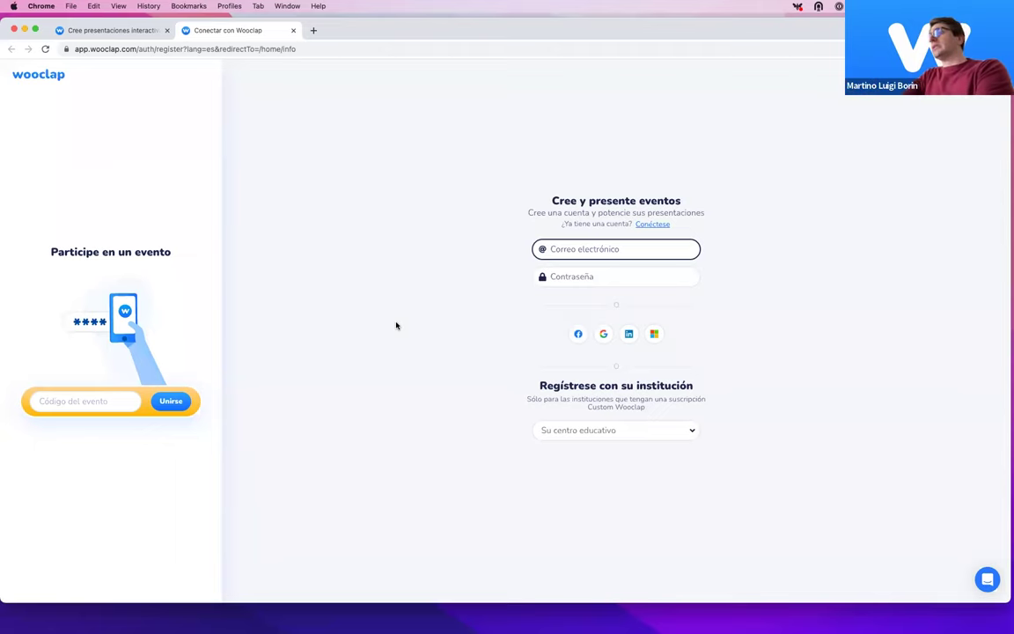
pyautogui.click(603, 333)
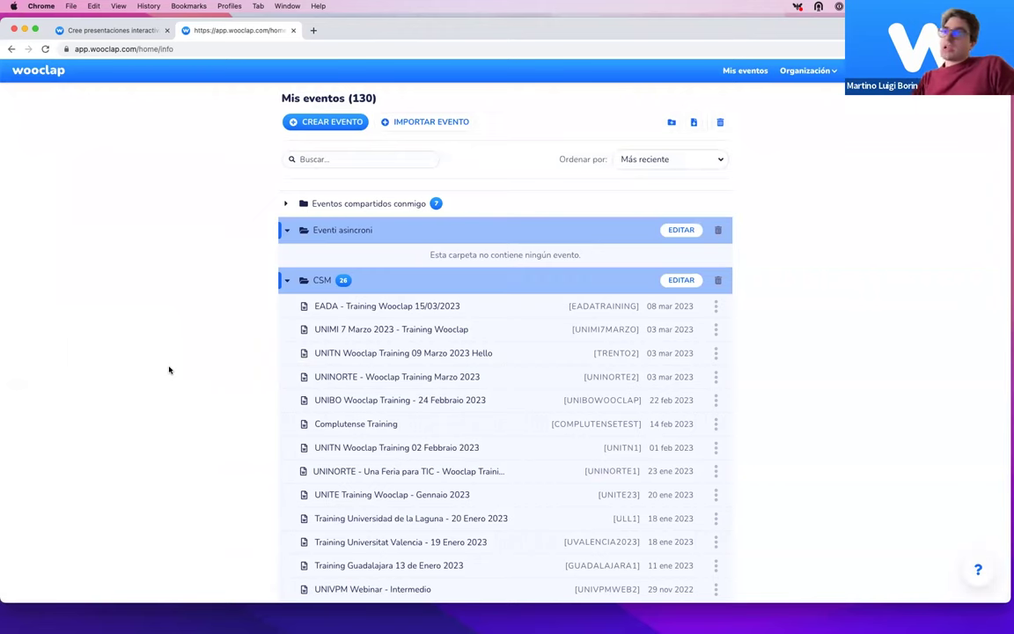
# Step: Open the event "UNINORTE - Wooclap Training Marzo 2023" from the event list
pyautogui.scroll(-10, 334, 421)
pyautogui.scroll(10, 335, 421)
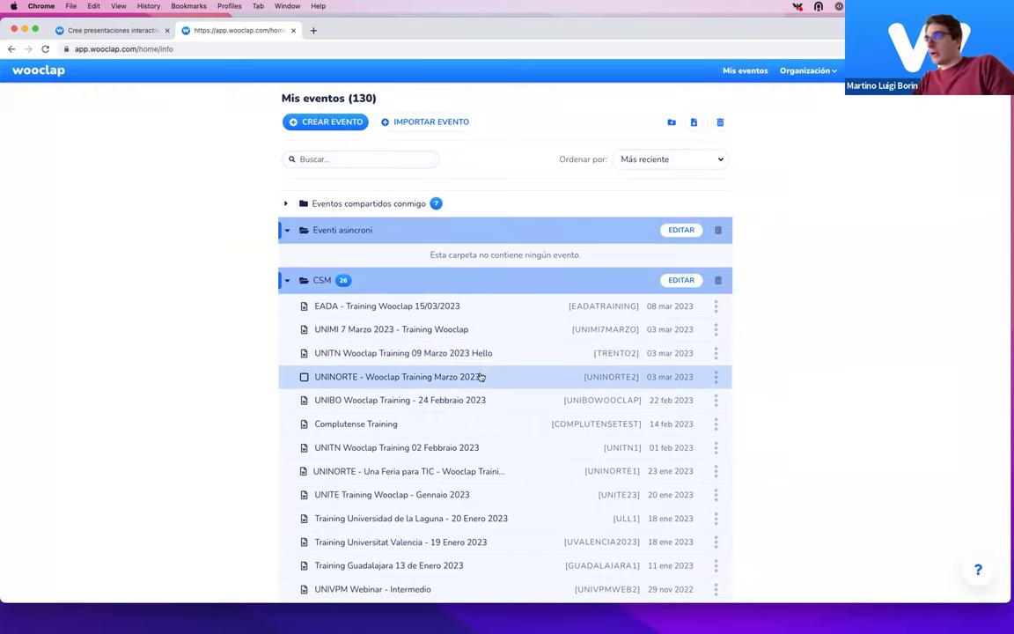
pyautogui.click(431, 376)
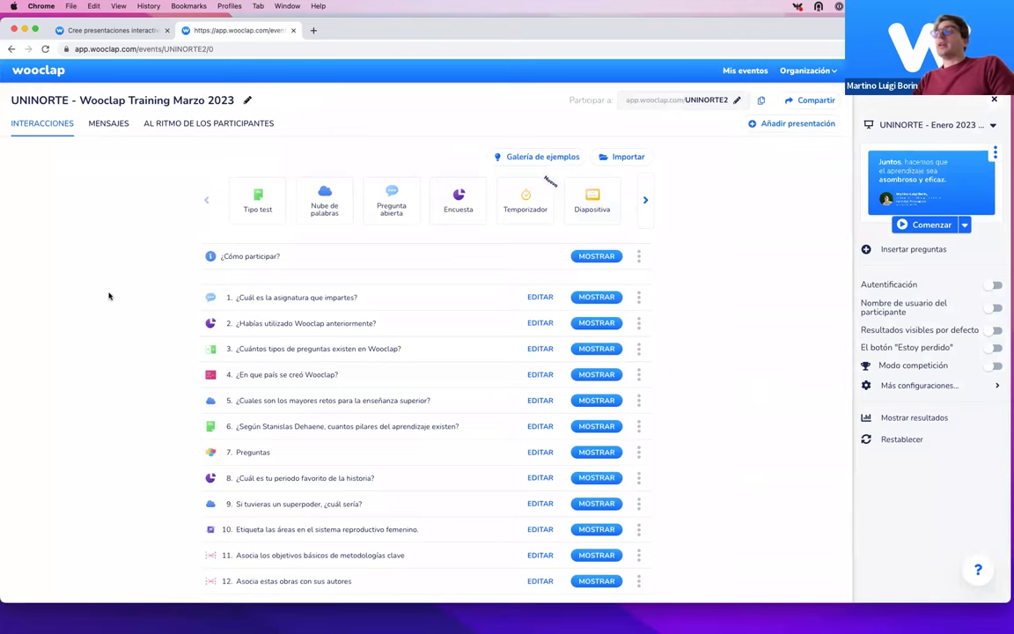
# Step: Rename the event as "UNINORTE - Wooclap Training Marzo 2023 Hola"
pyautogui.click(245, 104)
pyautogui.hotkey('shift', 'alt', 'Left')
pyautogui.press('Right')
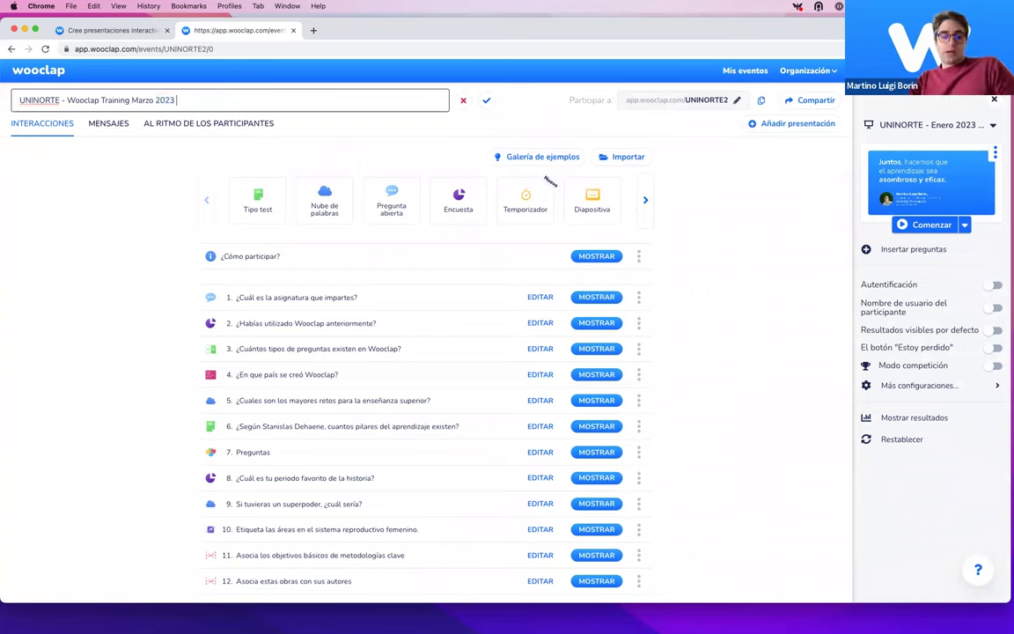
pyautogui.write('Hola')
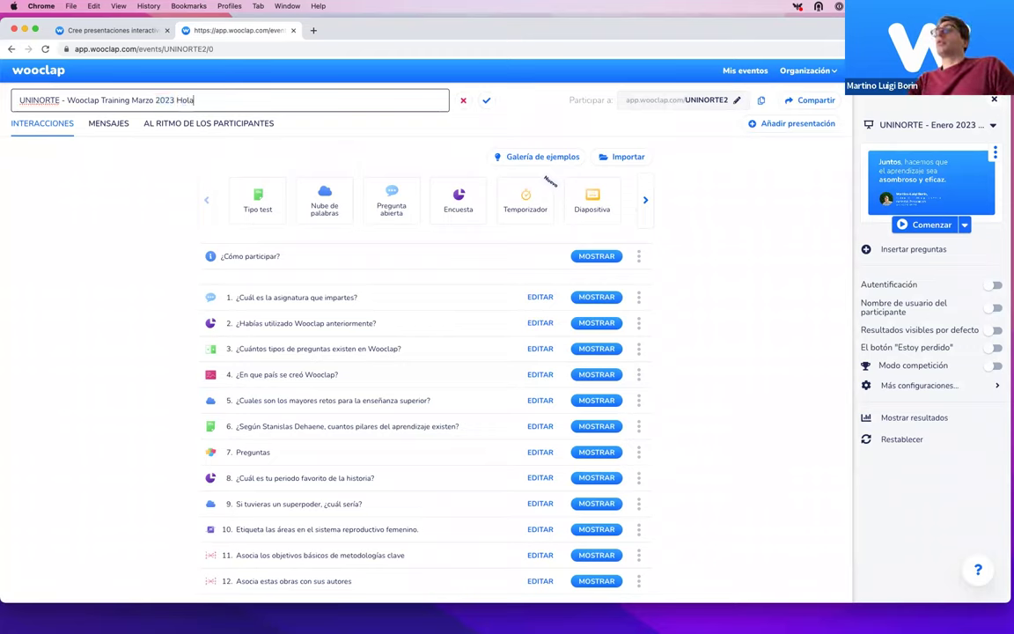
pyautogui.click(487, 100)
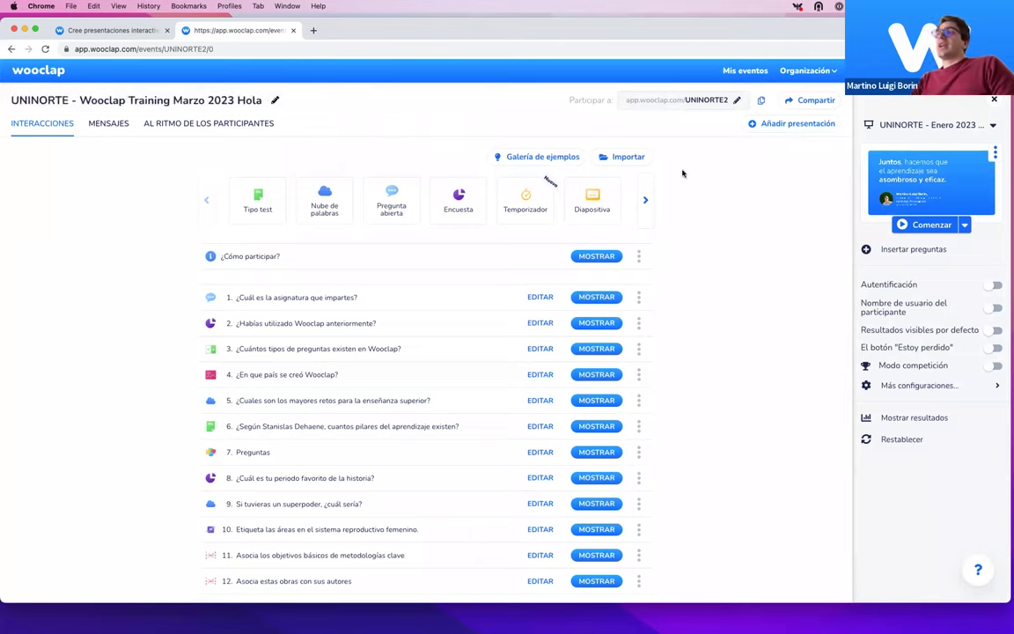
# Step: Open the event's participation code for editing and close it again to show where it can be customised
pyautogui.click(695, 106)
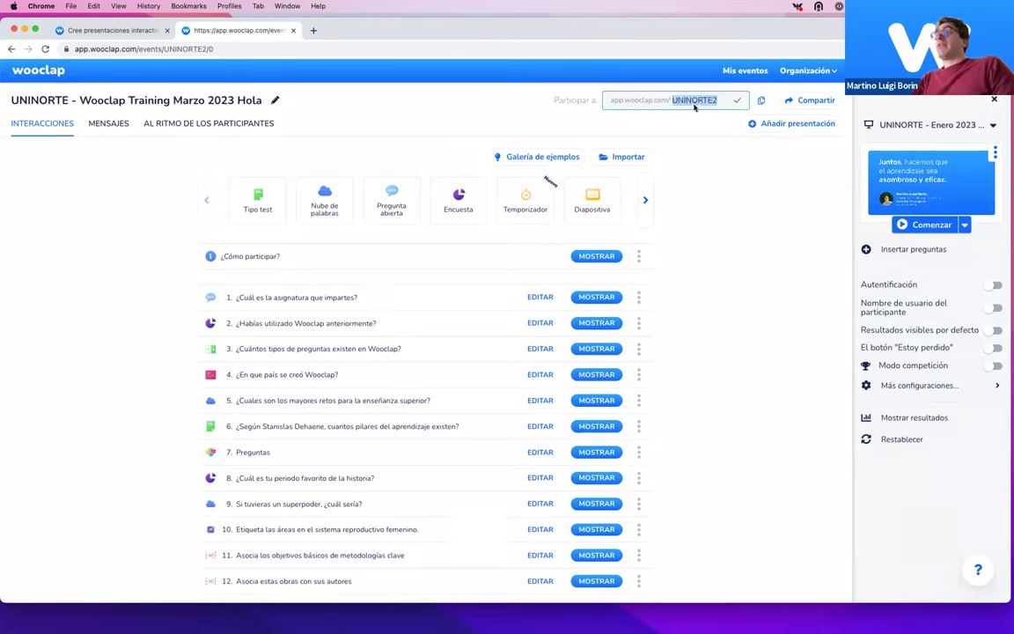
pyautogui.click(695, 174)
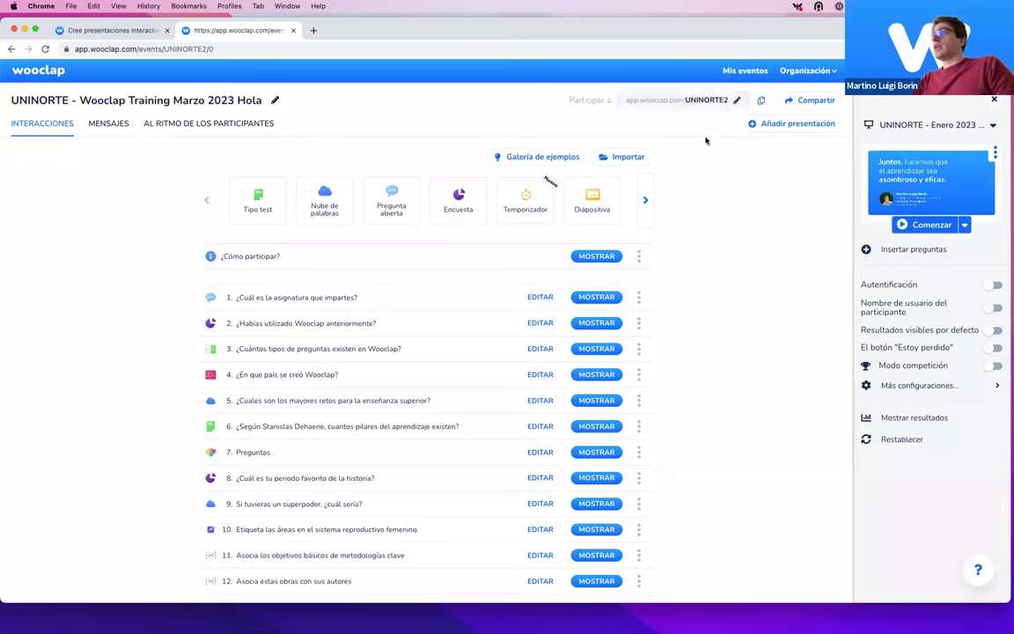
pyautogui.click(696, 100)
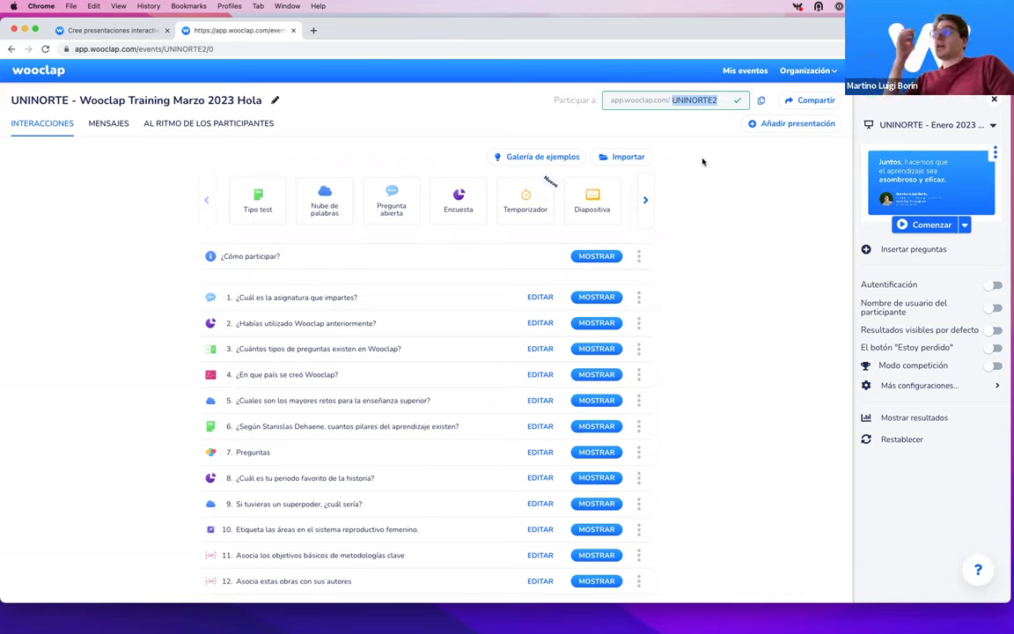
pyautogui.click(711, 112)
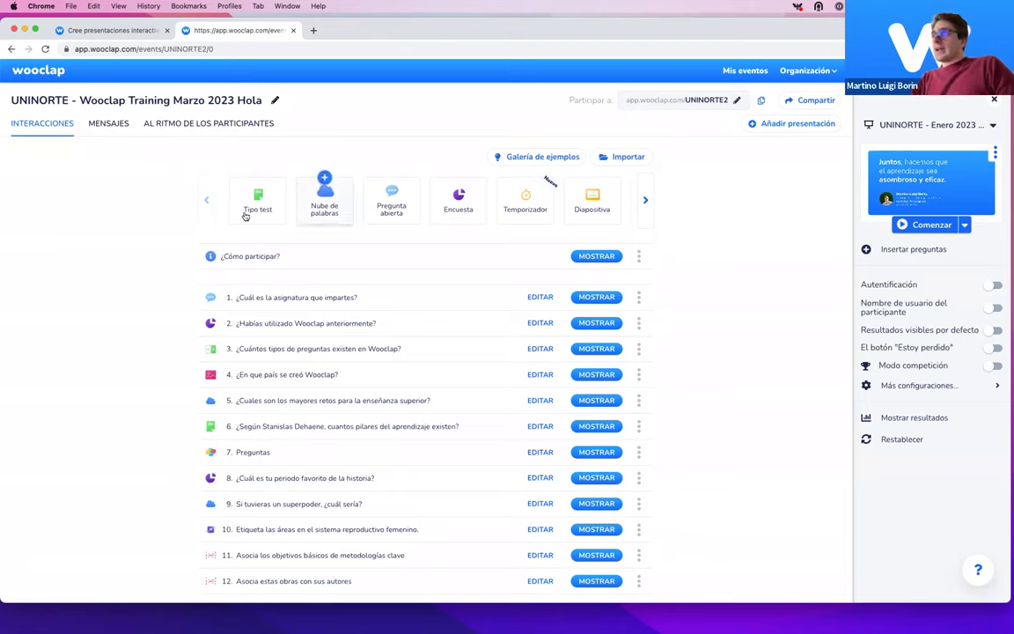
# Step: Look through the available question types, from Tipo test to Concordancia de criterio, and return to the first ones
pyautogui.hscroll(10, 639, 209)
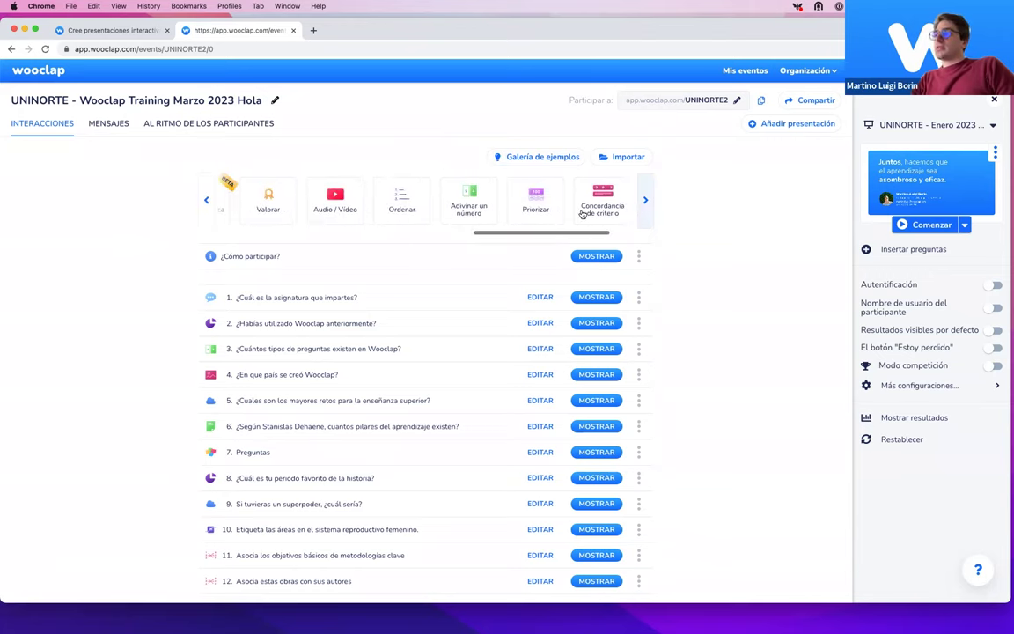
pyautogui.click(206, 200)
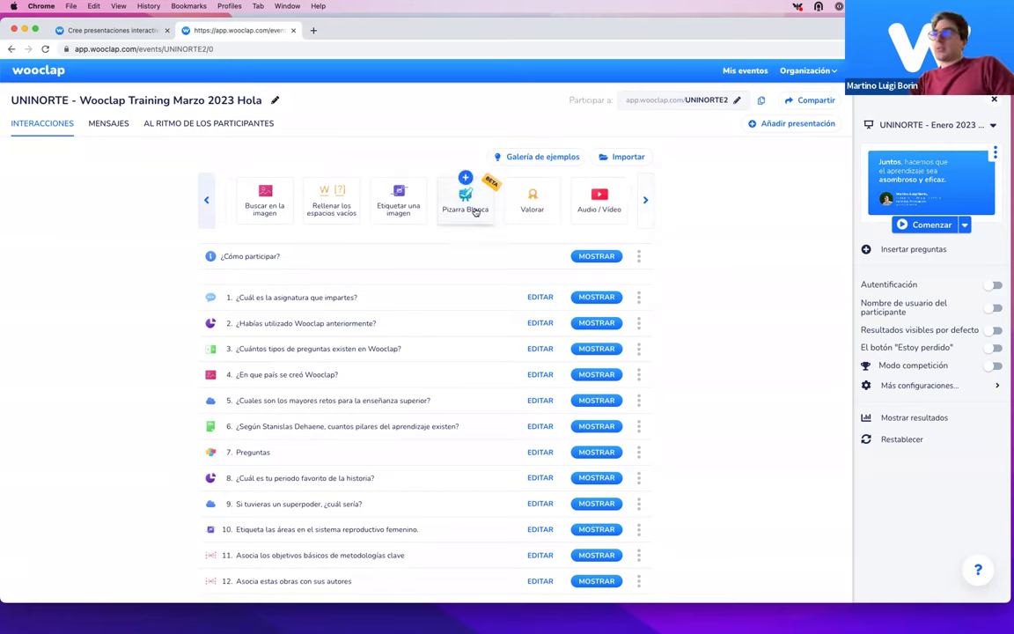
pyautogui.click(209, 202)
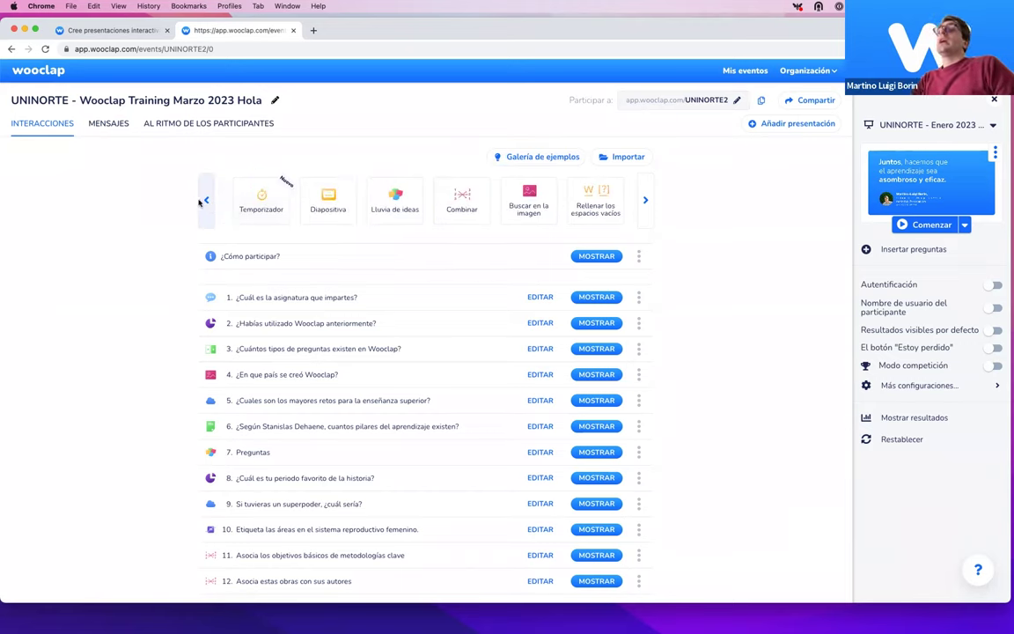
pyautogui.hscroll(-5, 528, 202)
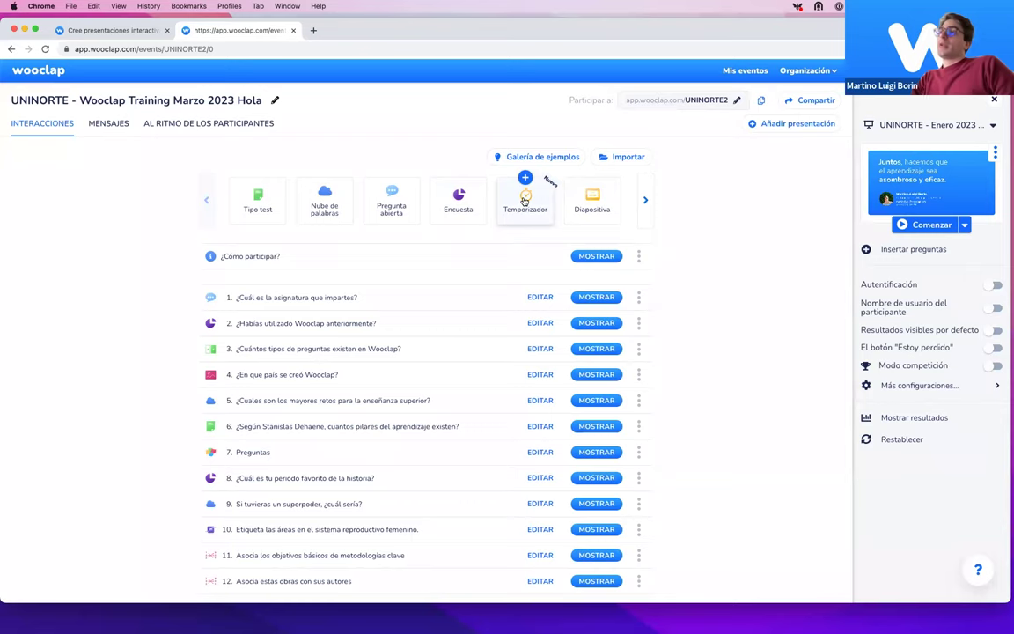
pyautogui.hscroll(5, 572, 200)
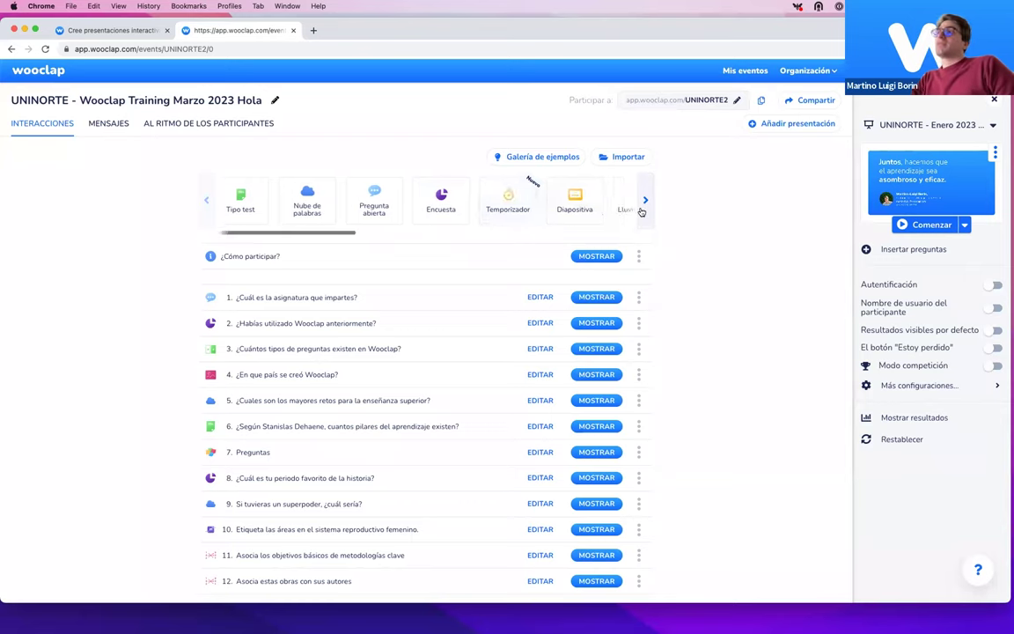
pyautogui.click(207, 202)
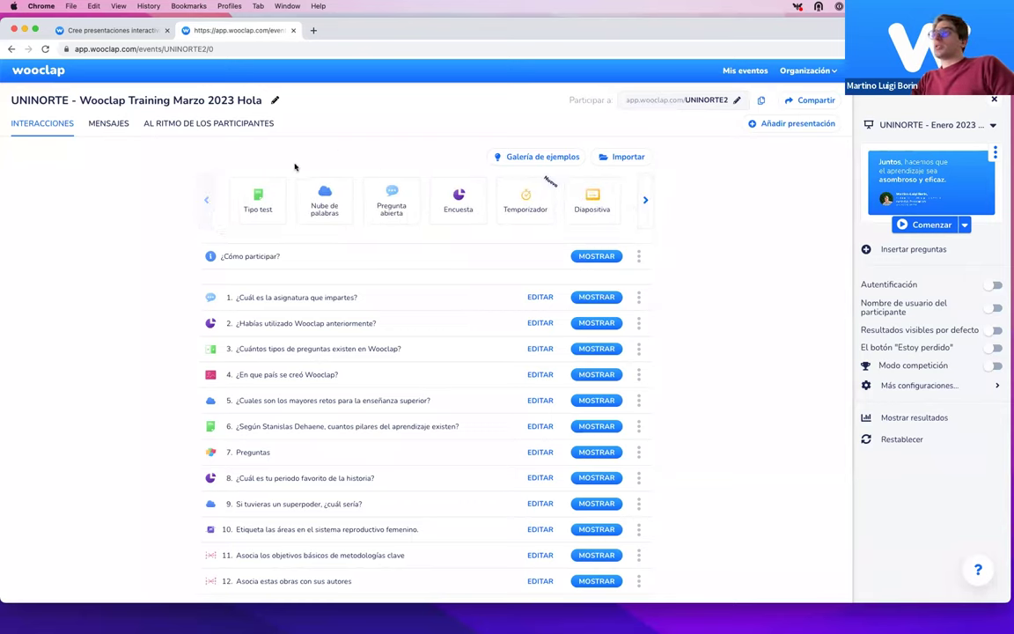
# Step: Create a Tipo test question titled "Pregunta" with the answers A, B and C, and mark A as correct
pyautogui.click(253, 208)
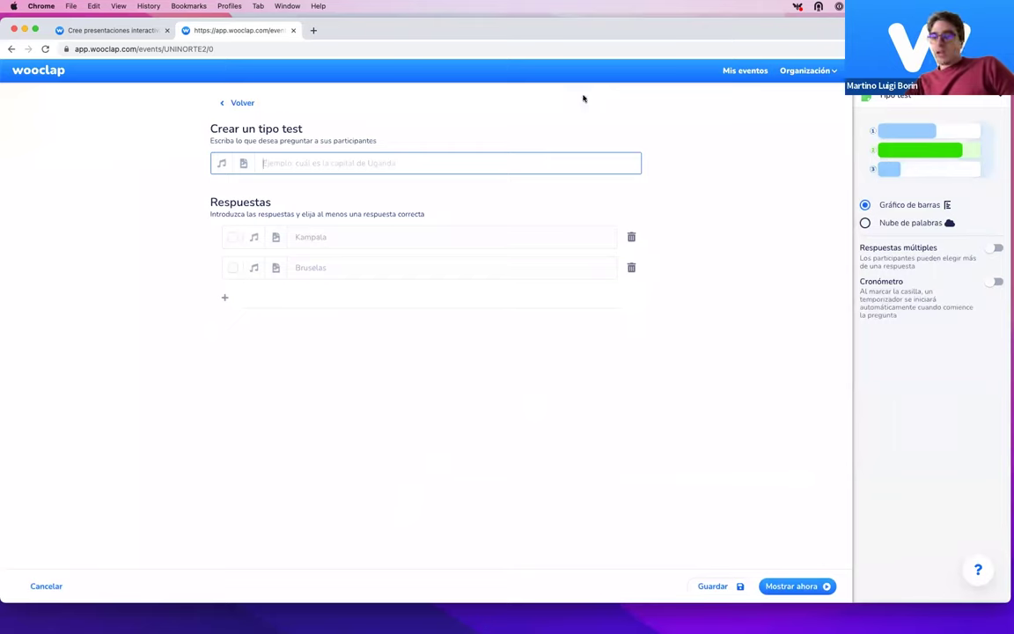
pyautogui.write('Pre')
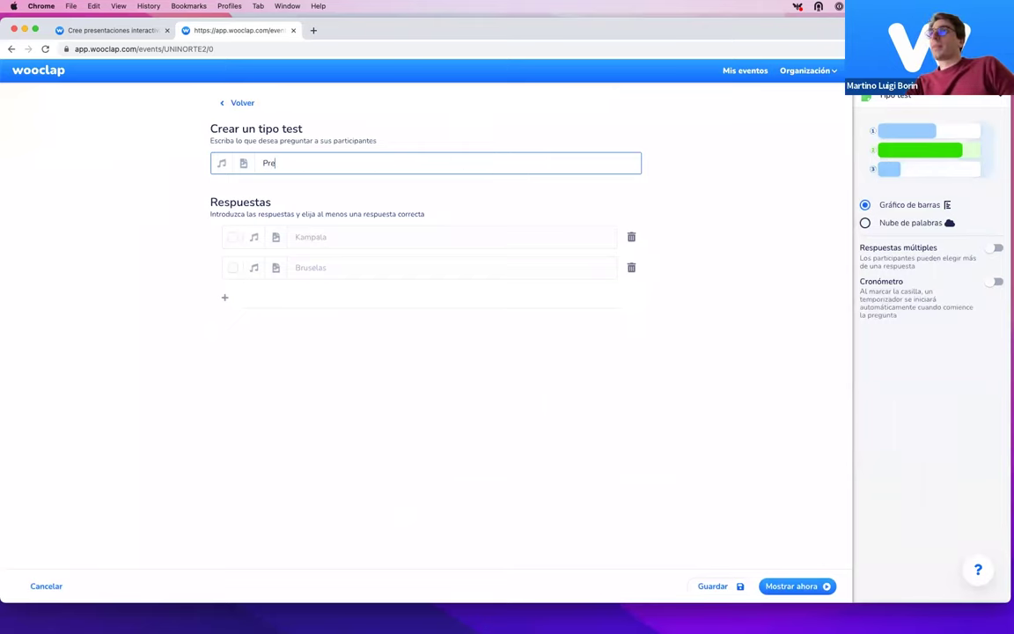
pyautogui.write('gunta')
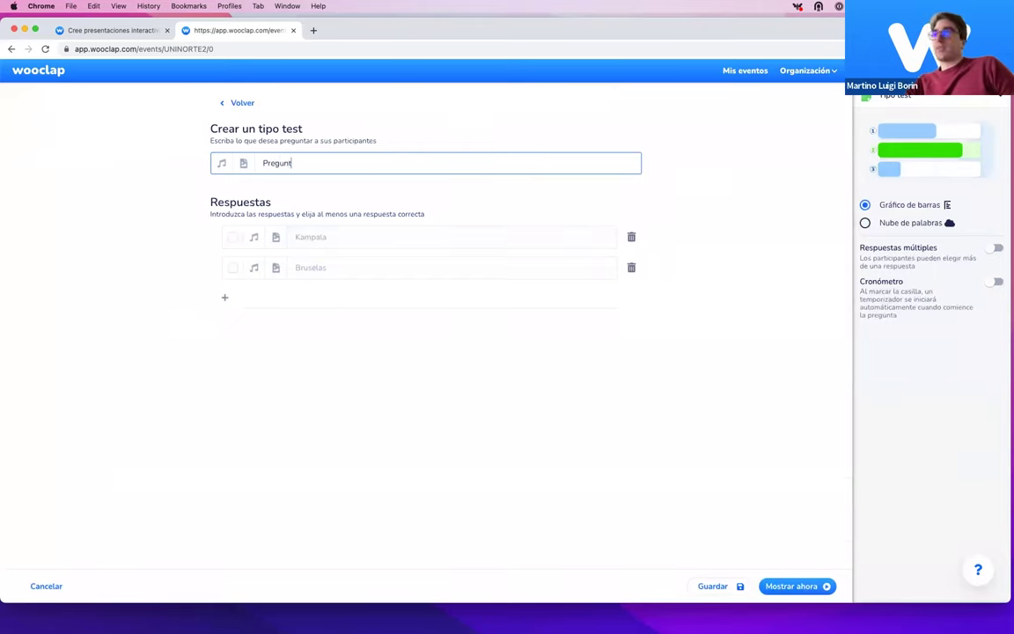
pyautogui.click(435, 233)
pyautogui.write('A')
pyautogui.click(381, 275)
pyautogui.write('B')
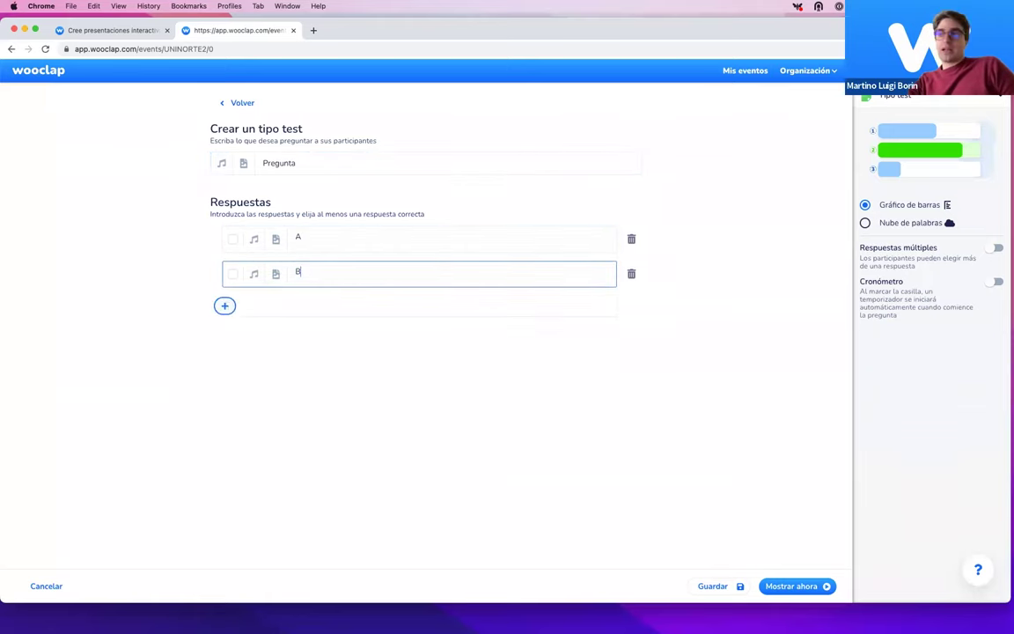
pyautogui.click(215, 307)
pyautogui.write('C')
pyautogui.click(423, 323)
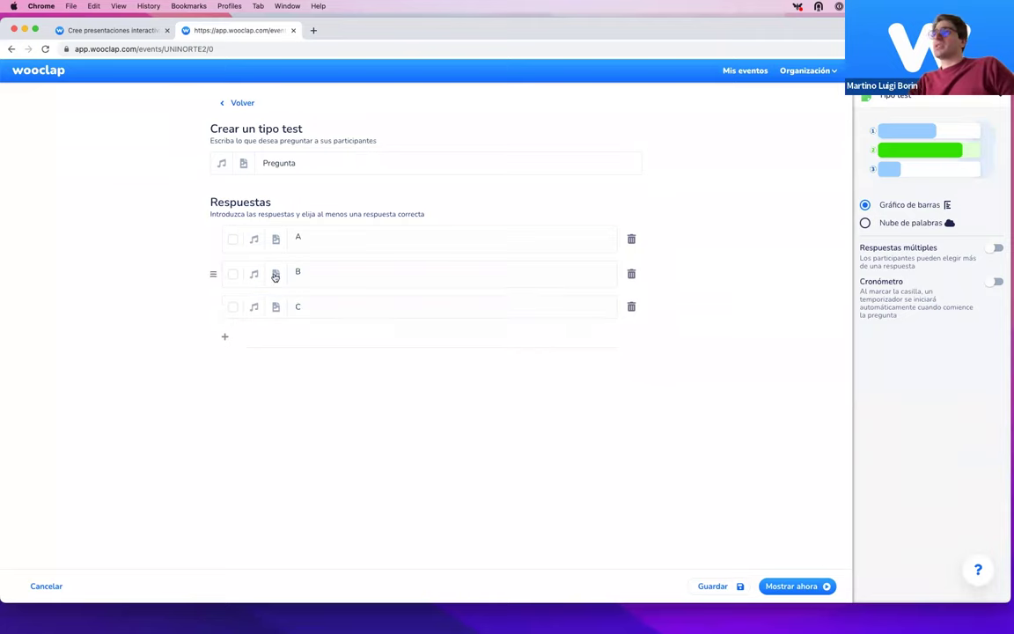
pyautogui.click(233, 238)
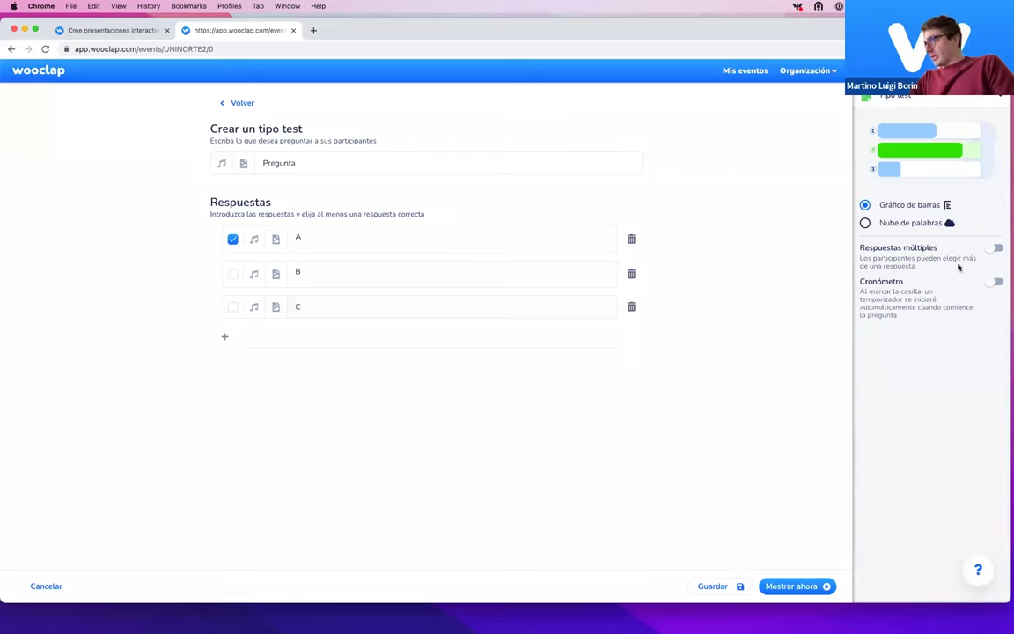
# Step: Try out multiple answers with B also marked correct, revert both, and switch the question's timer on and off again
pyautogui.click(996, 249)
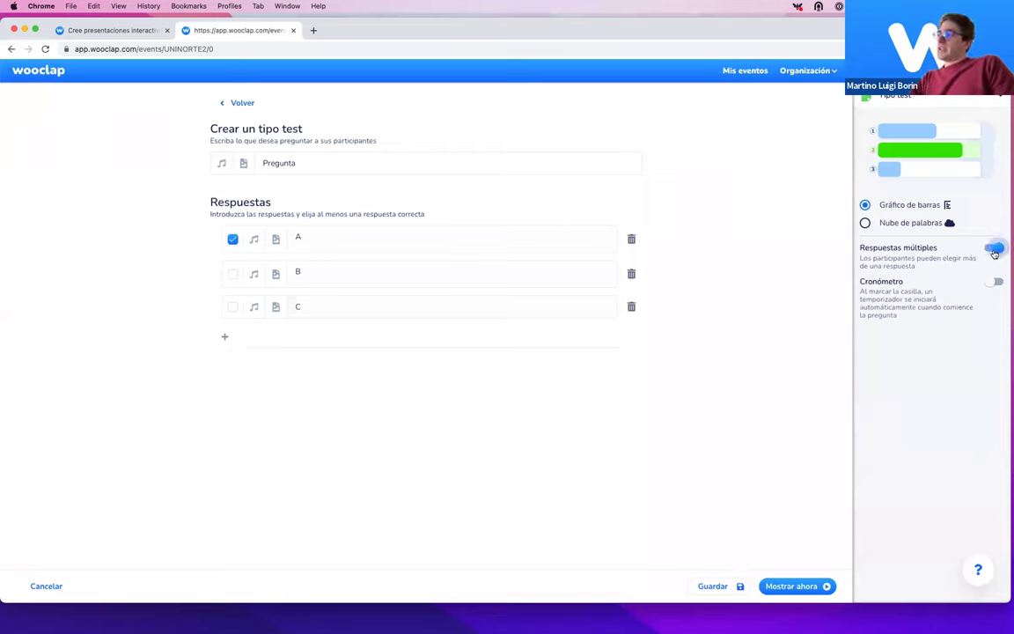
pyautogui.click(233, 274)
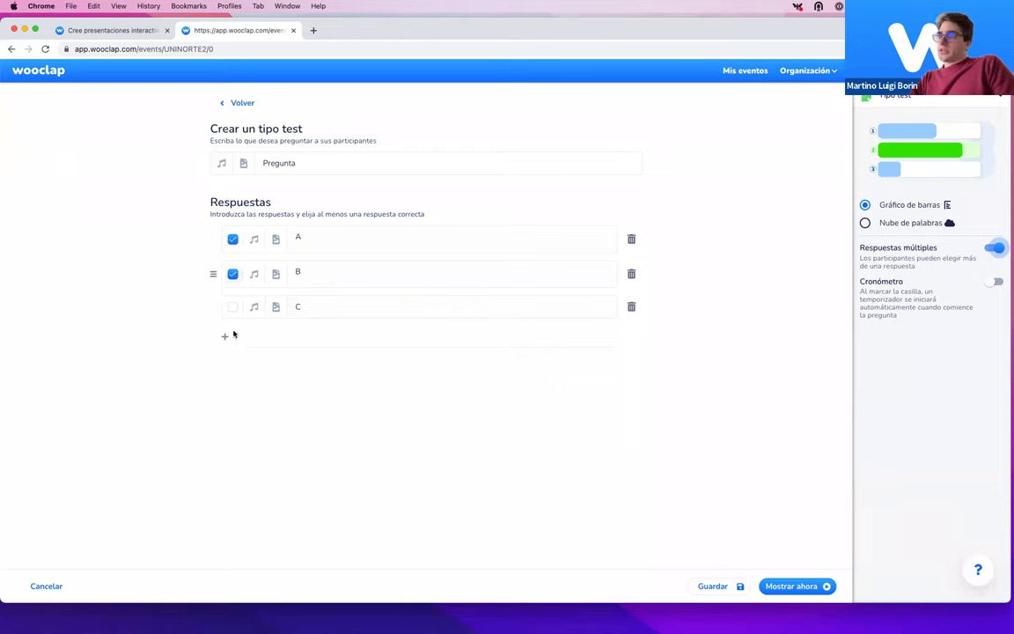
pyautogui.click(233, 276)
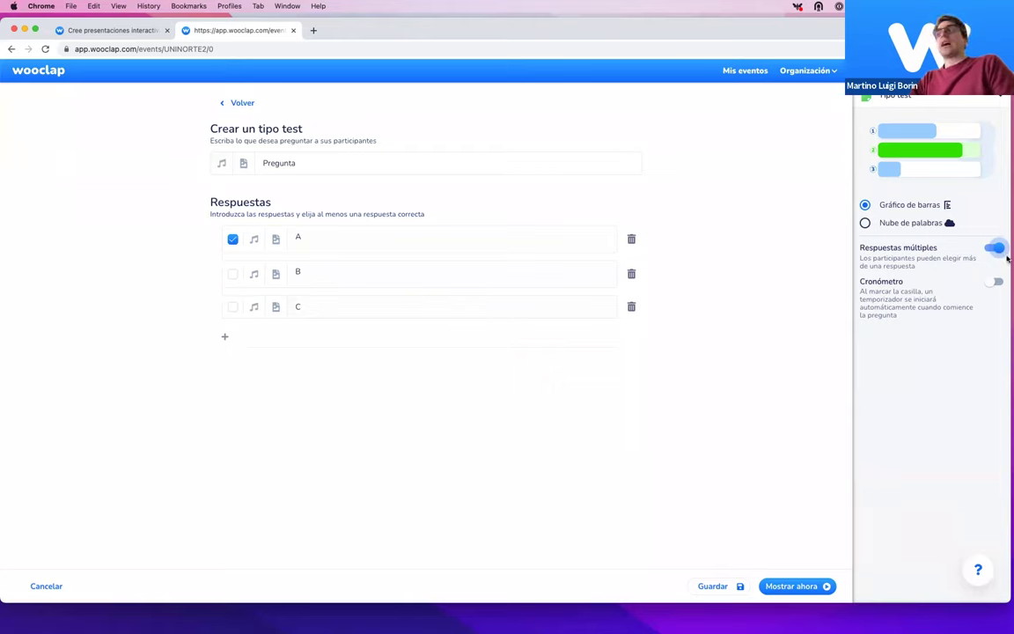
pyautogui.click(995, 248)
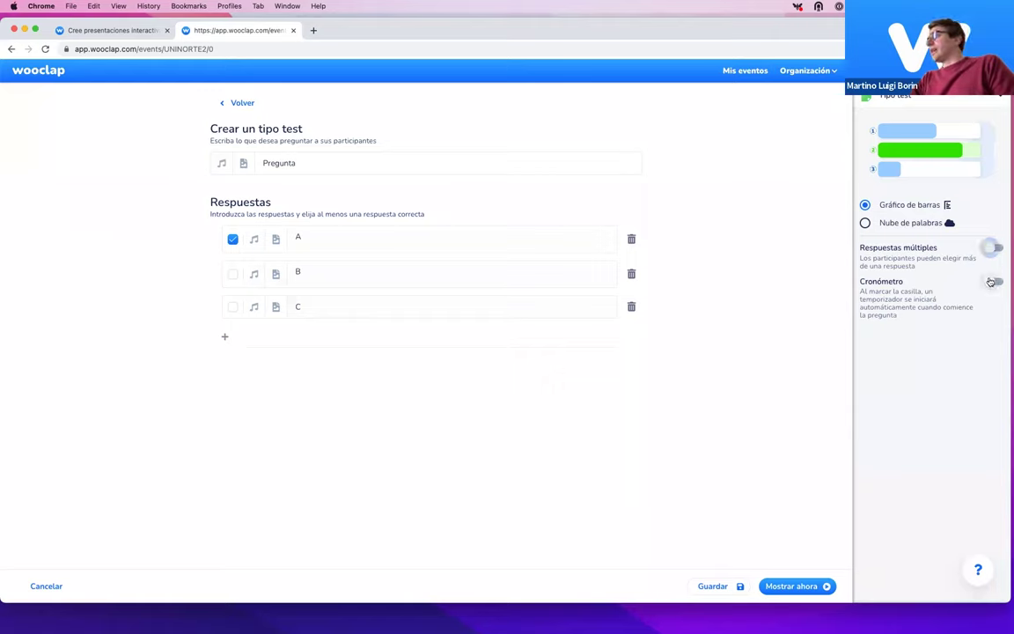
pyautogui.click(993, 281)
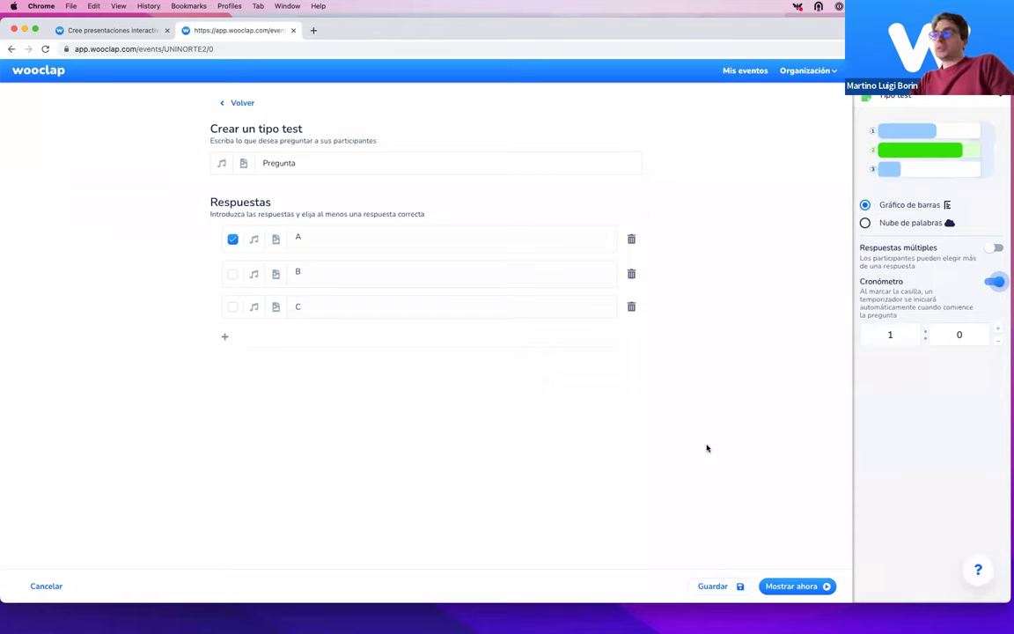
pyautogui.click(993, 281)
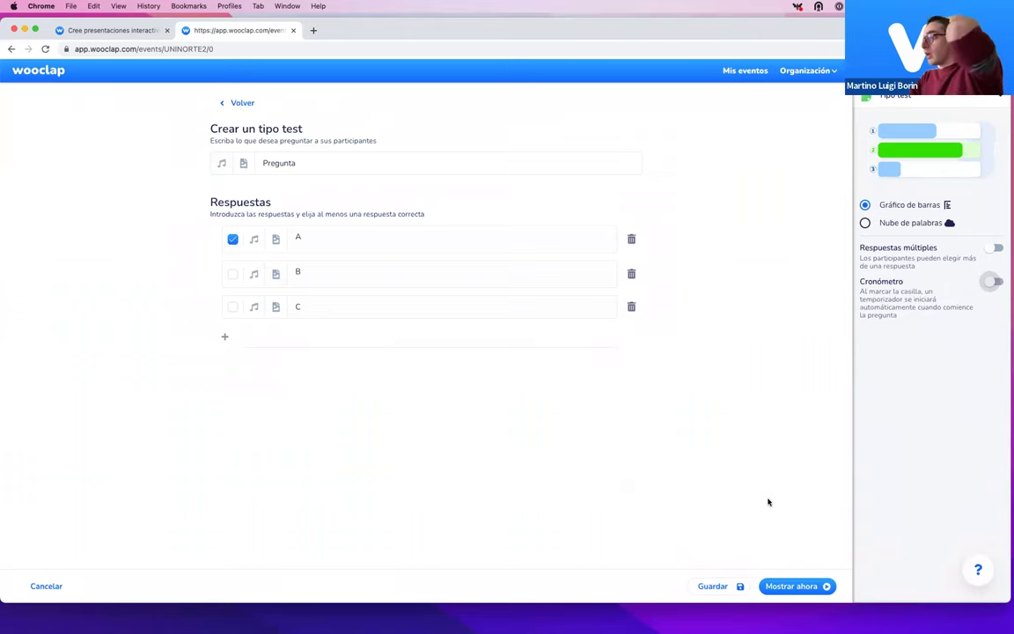
# Step: Save the Tipo test question and check it in the event's list of interactions
pyautogui.click(715, 585)
pyautogui.scroll(-3, 498, 464)
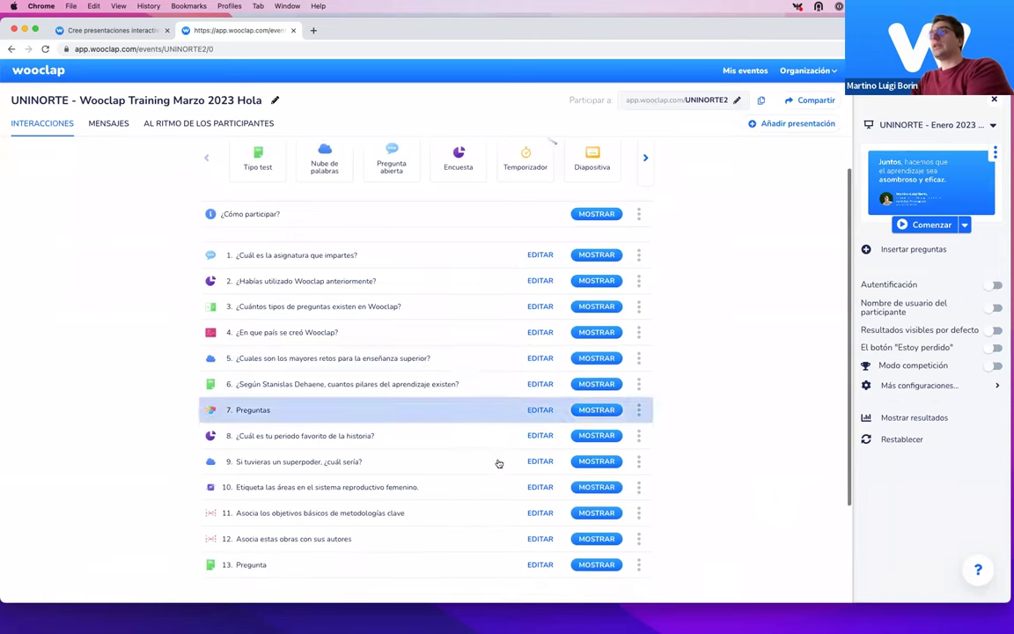
pyautogui.scroll(-1, 498, 462)
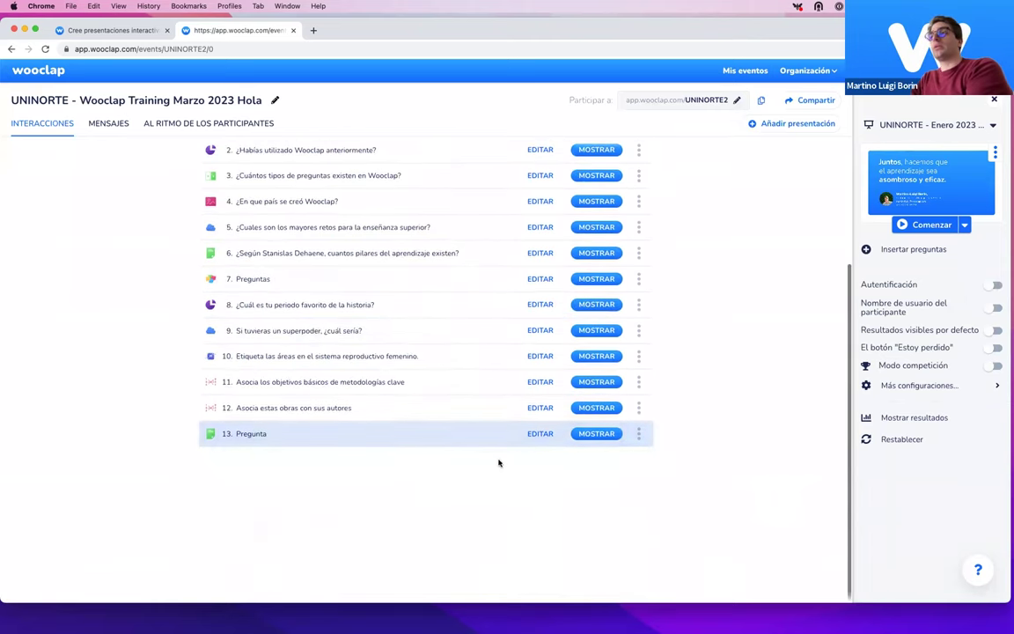
pyautogui.scroll(1, 316, 415)
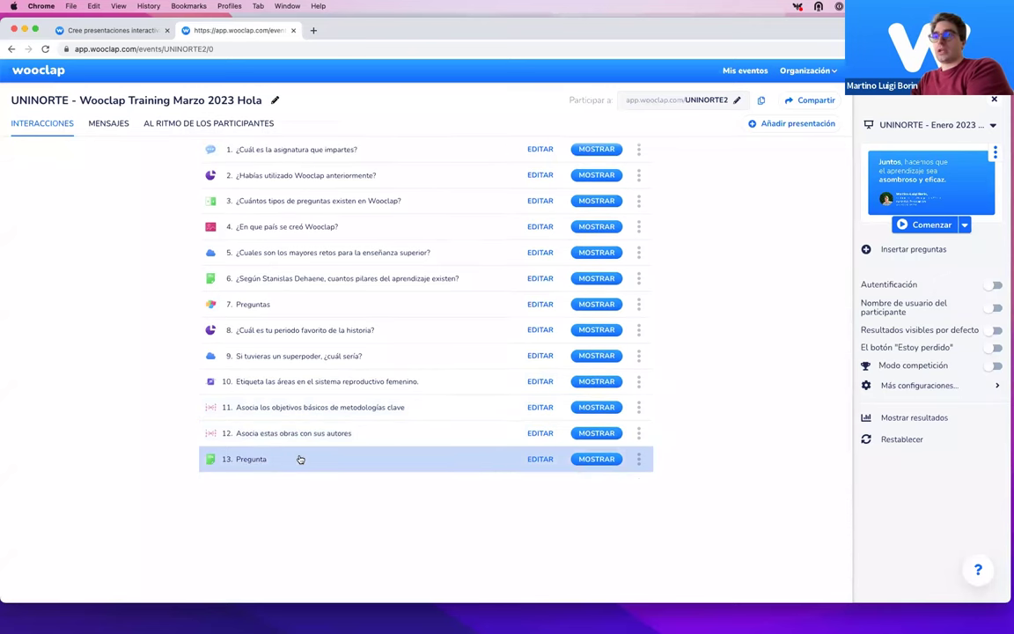
pyautogui.scroll(5, 300, 459)
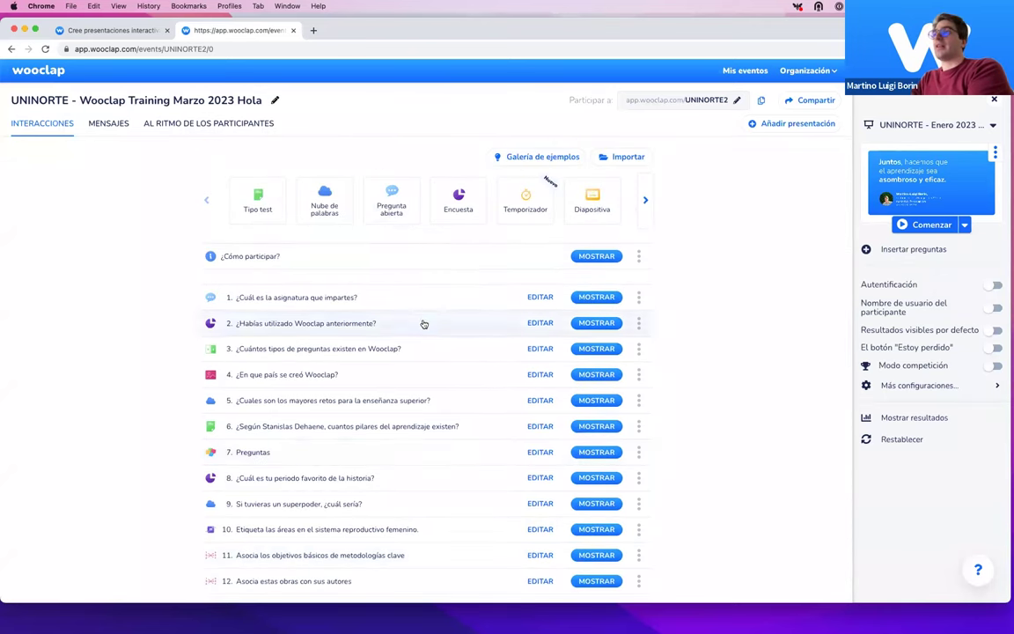
# Step: Create a Temporizador slide with the text "Pausa", set its timer to 10 minutes and save it
pyautogui.moveTo(523, 214)
pyautogui.moveTo(458, 217)
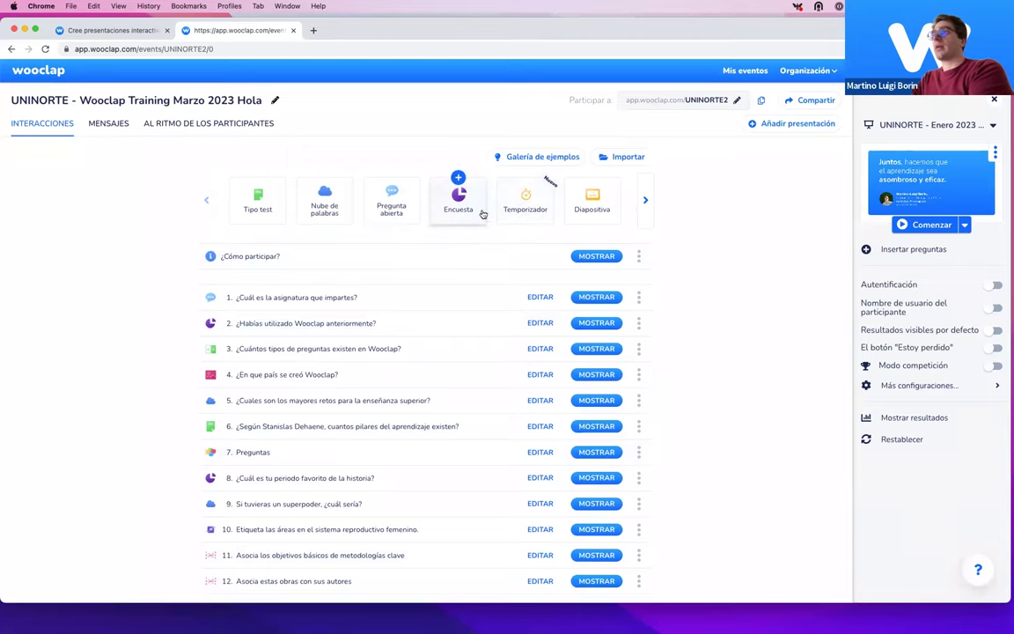
pyautogui.click(537, 215)
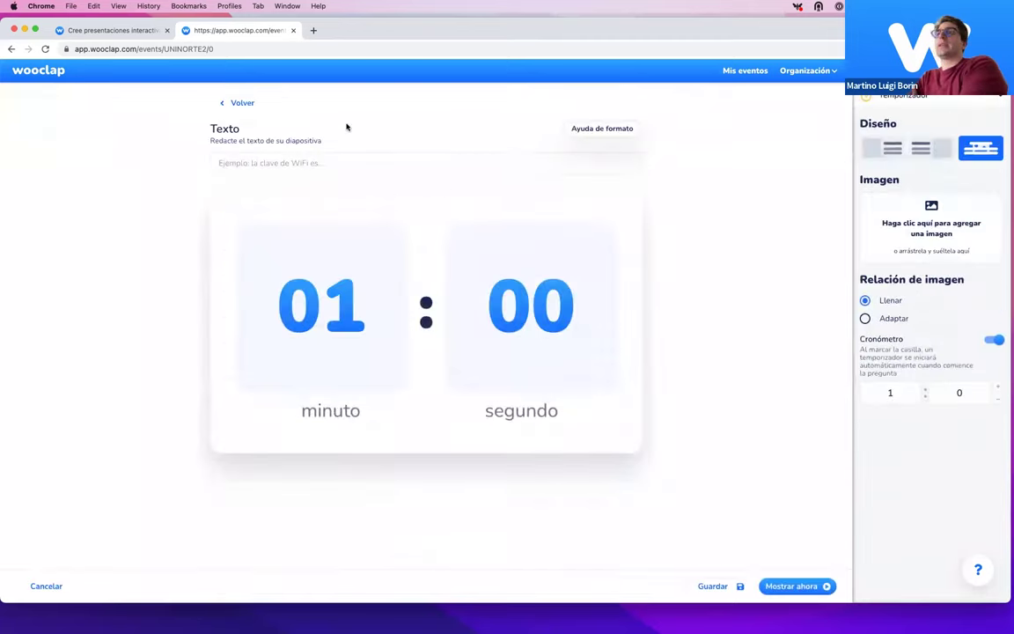
pyautogui.click(335, 161)
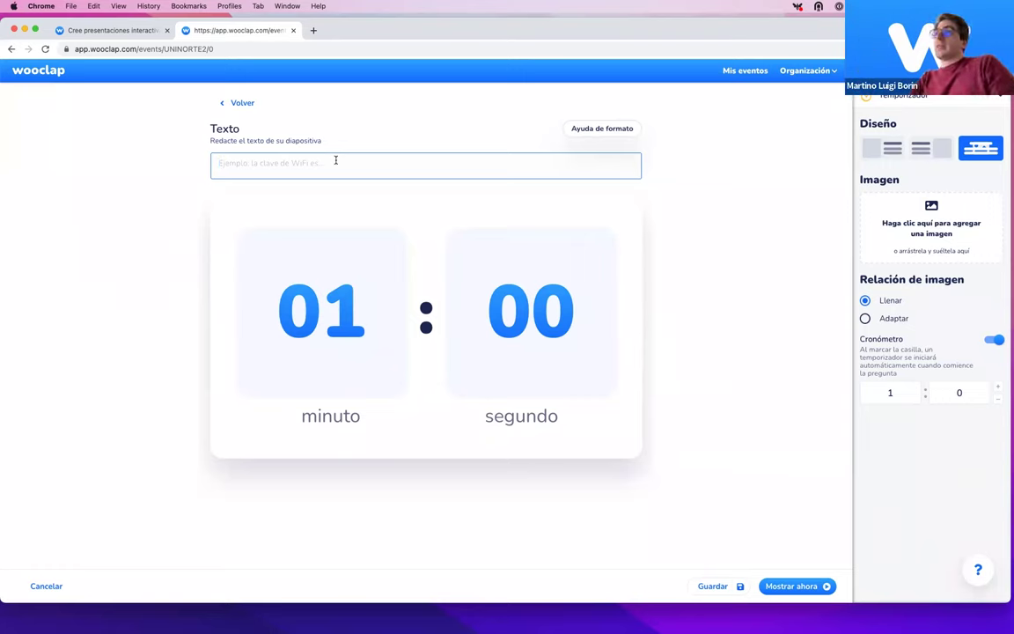
pyautogui.write('Pausa')
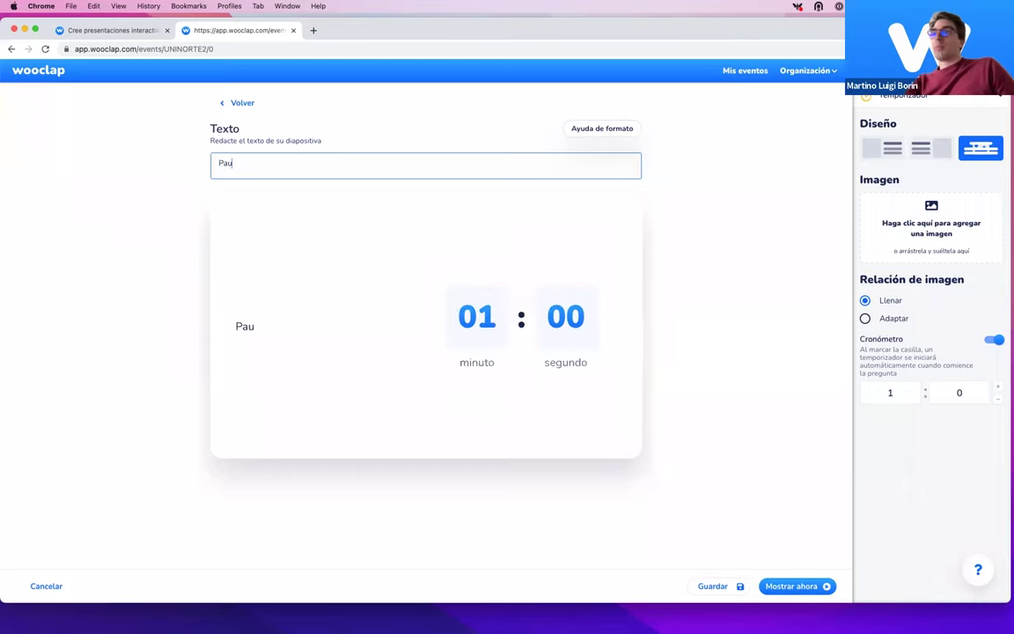
pyautogui.click(761, 342)
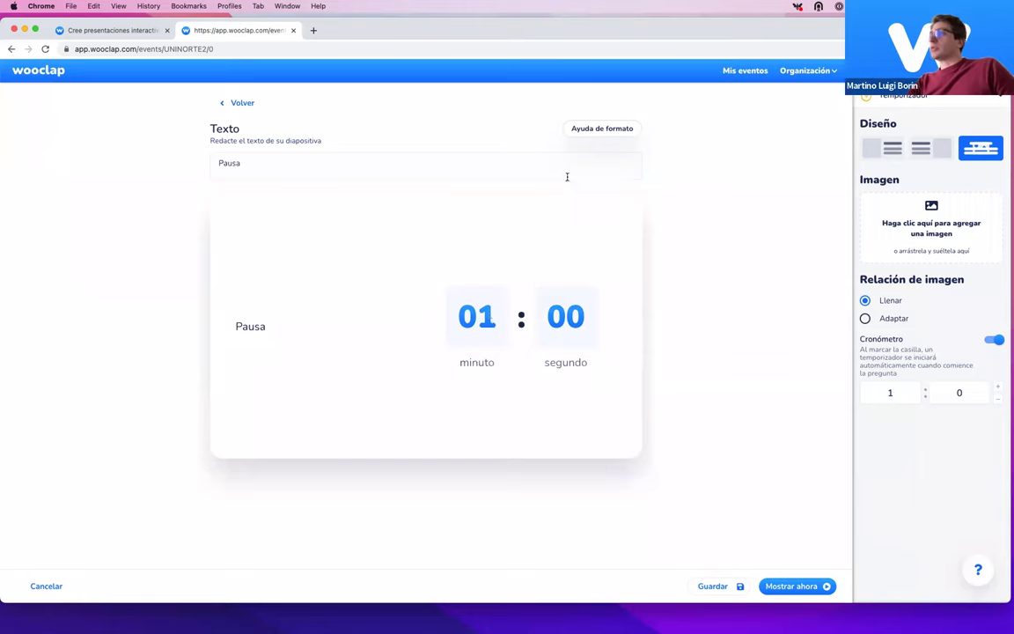
pyautogui.moveTo(422, 295); pyautogui.dragTo(480, 280)
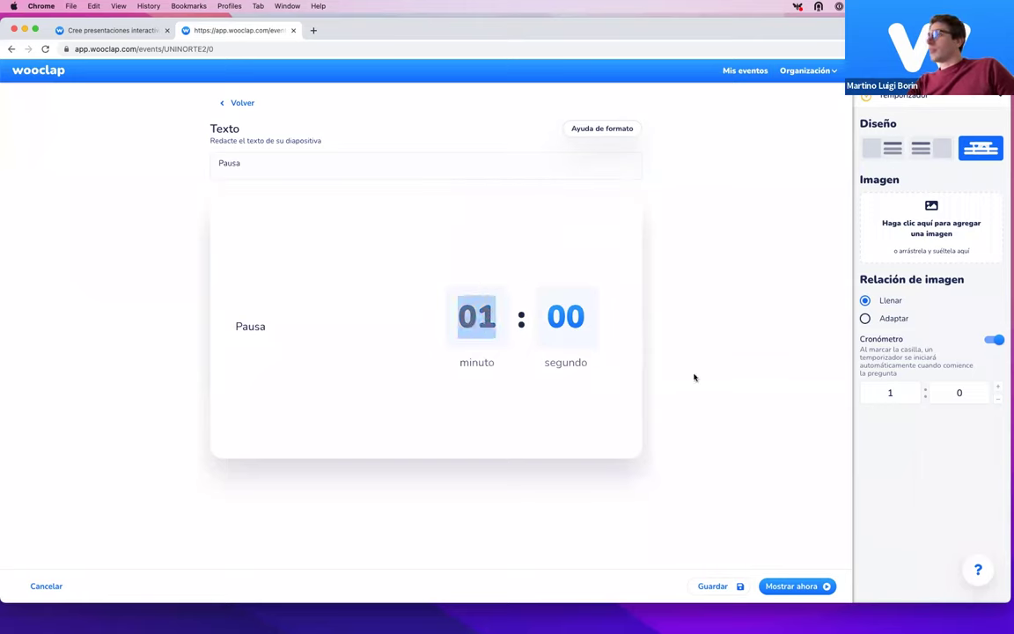
pyautogui.click(910, 397)
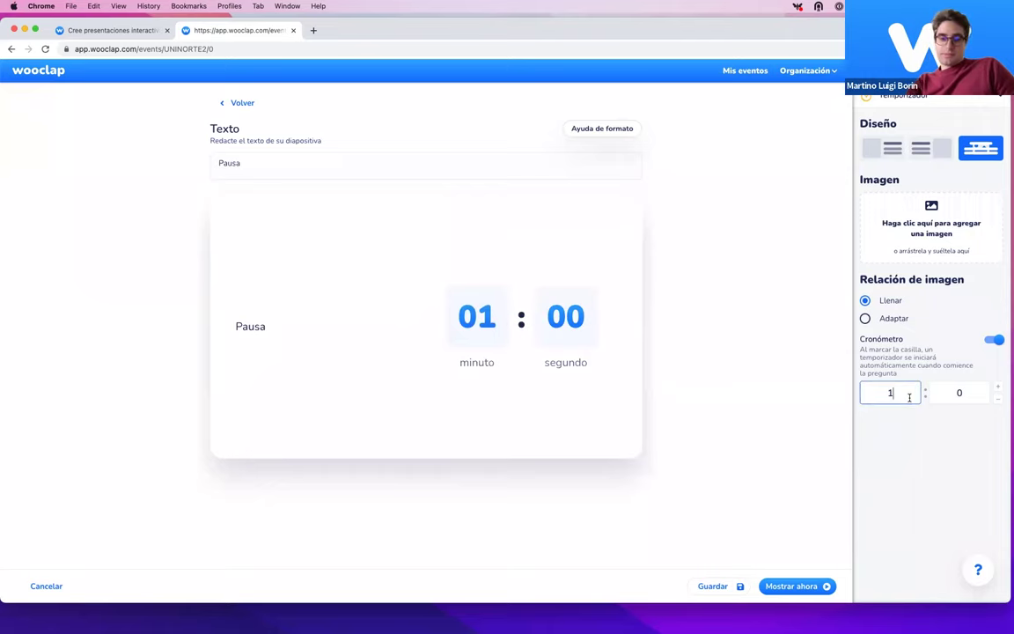
pyautogui.write('0')
pyautogui.click(727, 586)
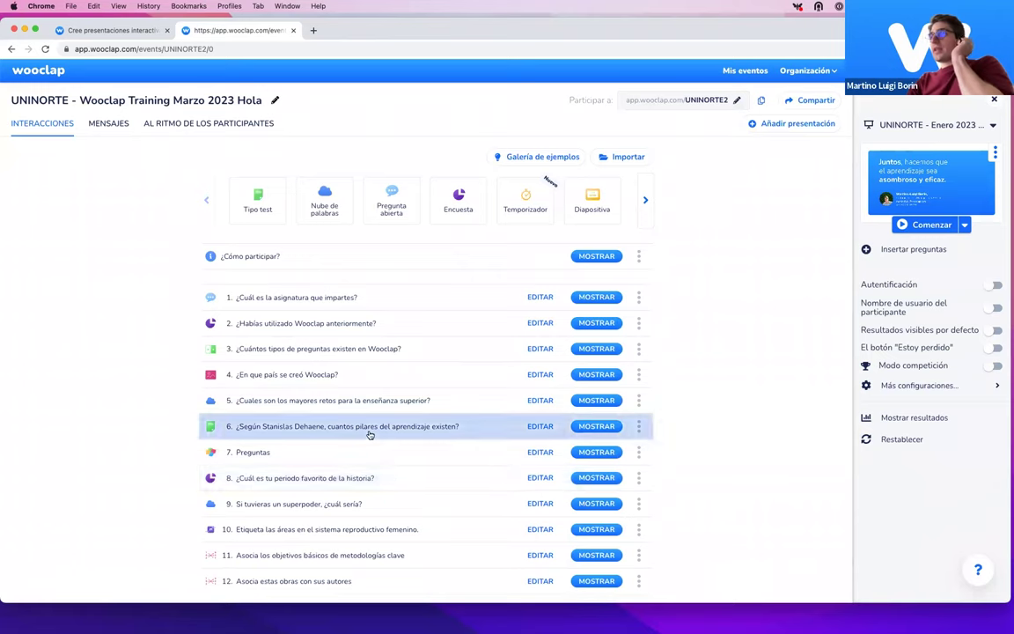
# Step: Move Pausa directly below "¿Cuántos tipos de preguntas existen en Wooclap?" and Pregunta directly below "¿Cuál es la asignatura que impartes?"
pyautogui.scroll(-5, 370, 434)
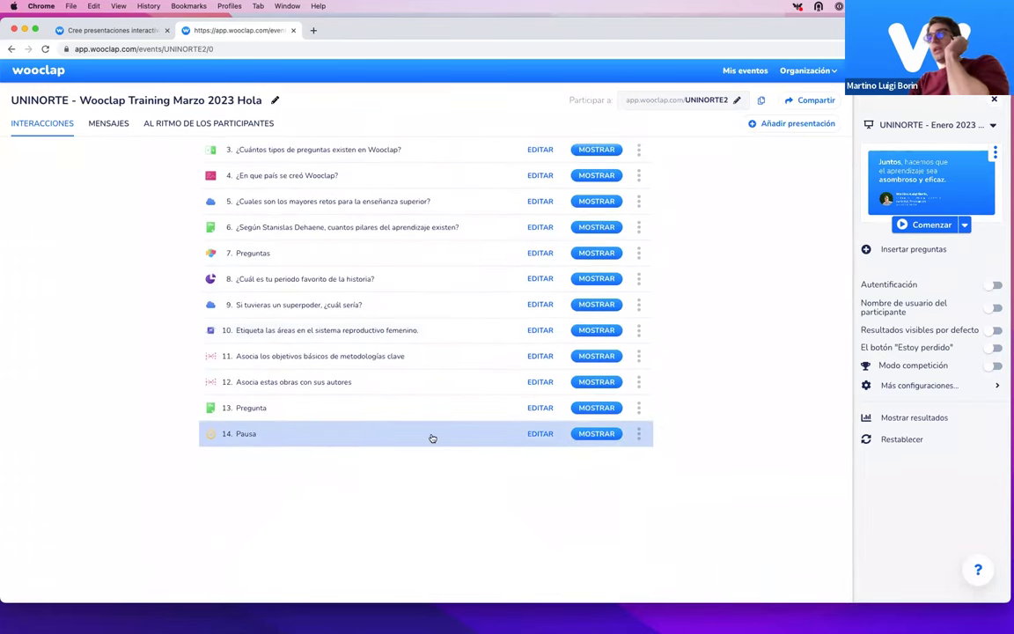
pyautogui.moveTo(432, 437); pyautogui.dragTo(415, 370)
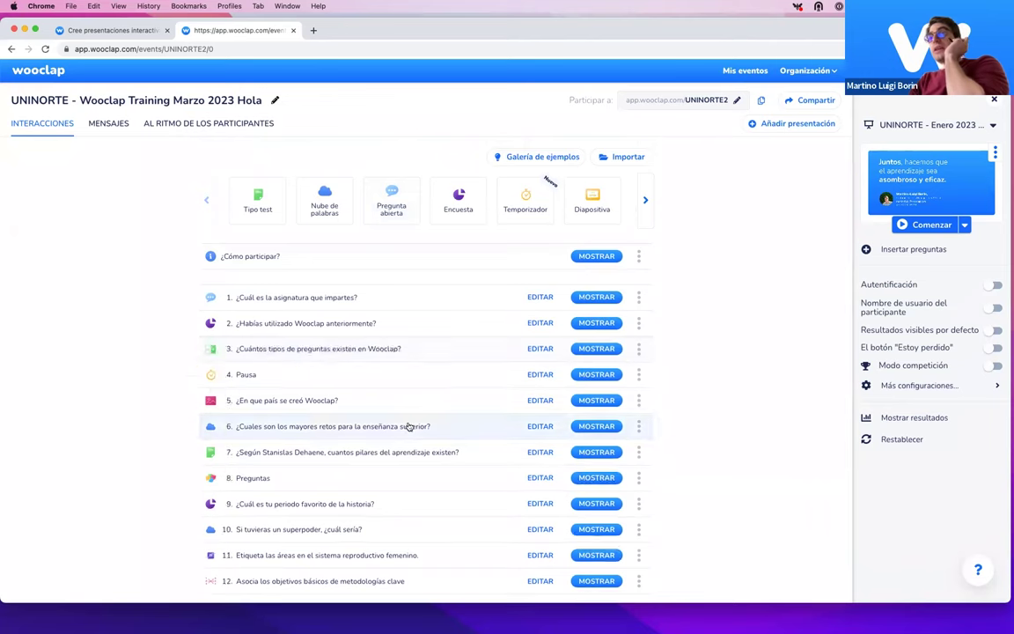
pyautogui.scroll(-3, 333, 495)
pyautogui.moveTo(263, 432); pyautogui.dragTo(291, 264)
pyautogui.scroll(1, 335, 421)
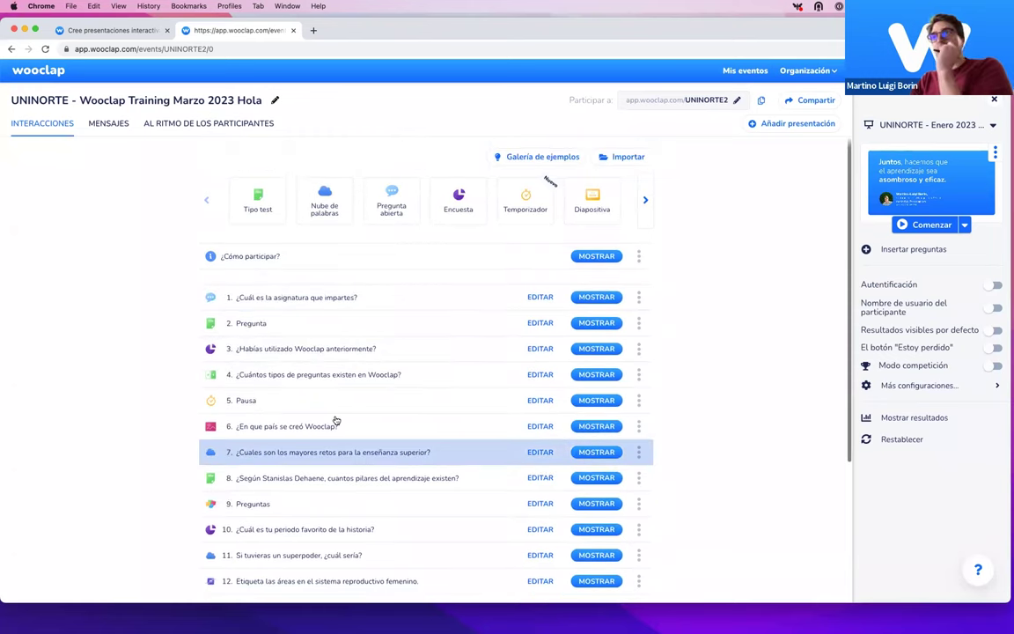
# Step: Create a Pizarra Blanca titled "Pizarra" with Colaboración enabled and show it to the participants immediately
pyautogui.click(641, 203)
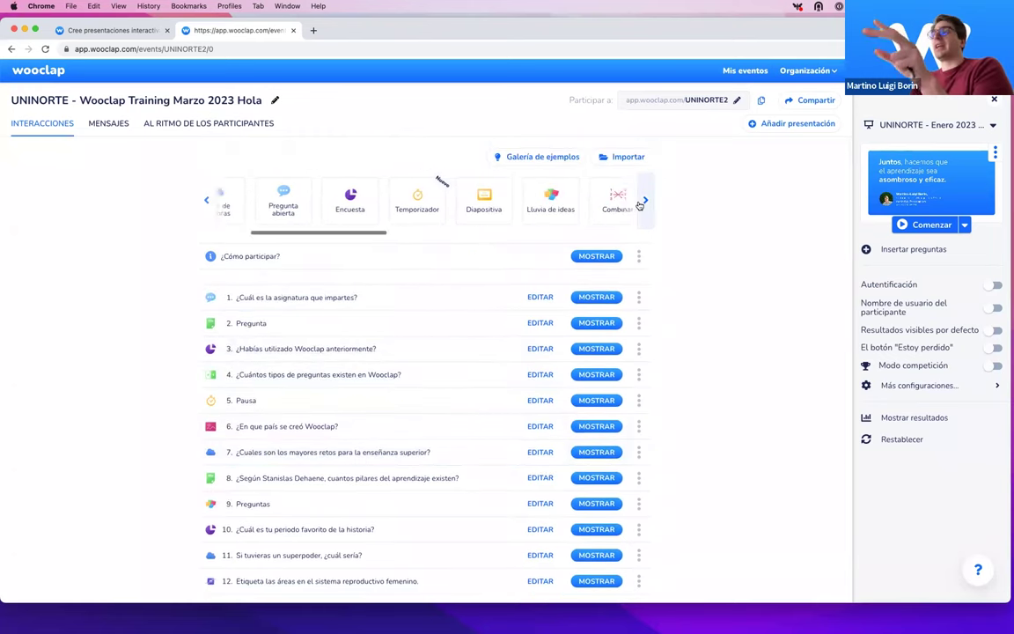
pyautogui.hscroll(10, 641, 203)
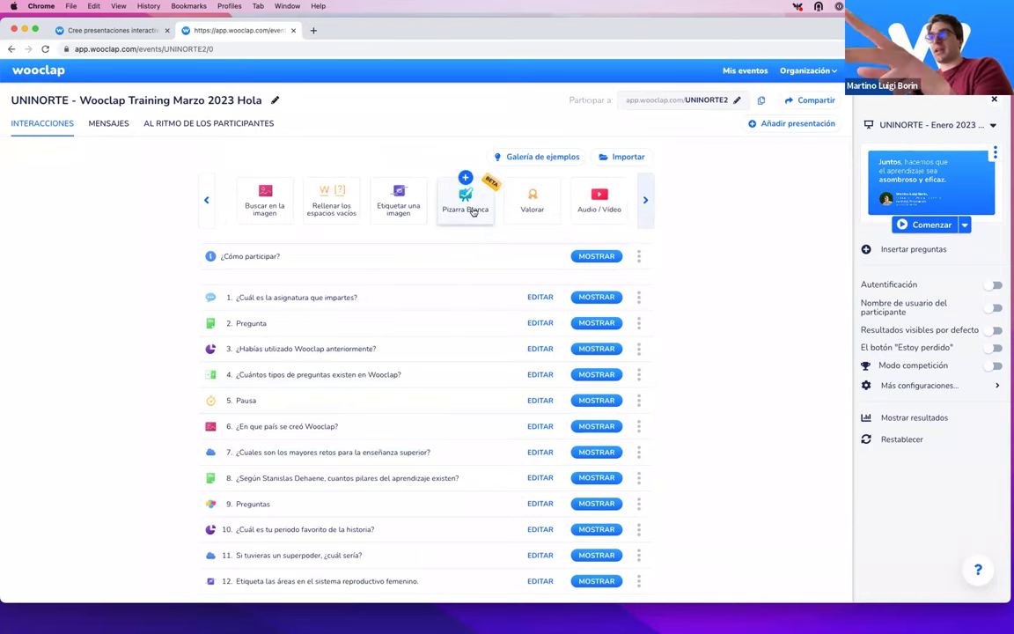
pyautogui.click(473, 211)
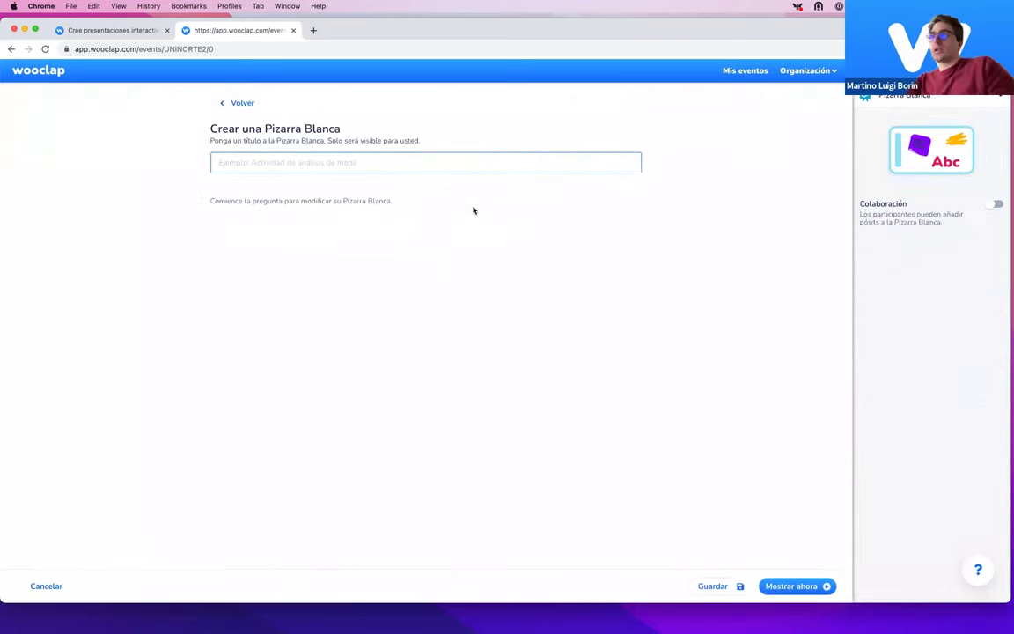
pyautogui.write('Pizarra')
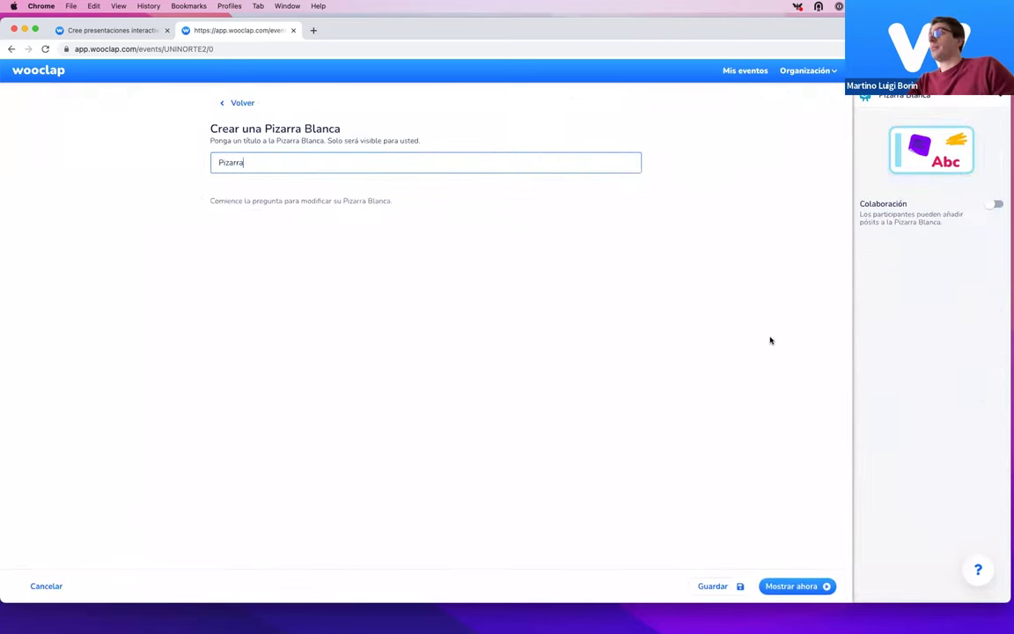
pyautogui.click(993, 206)
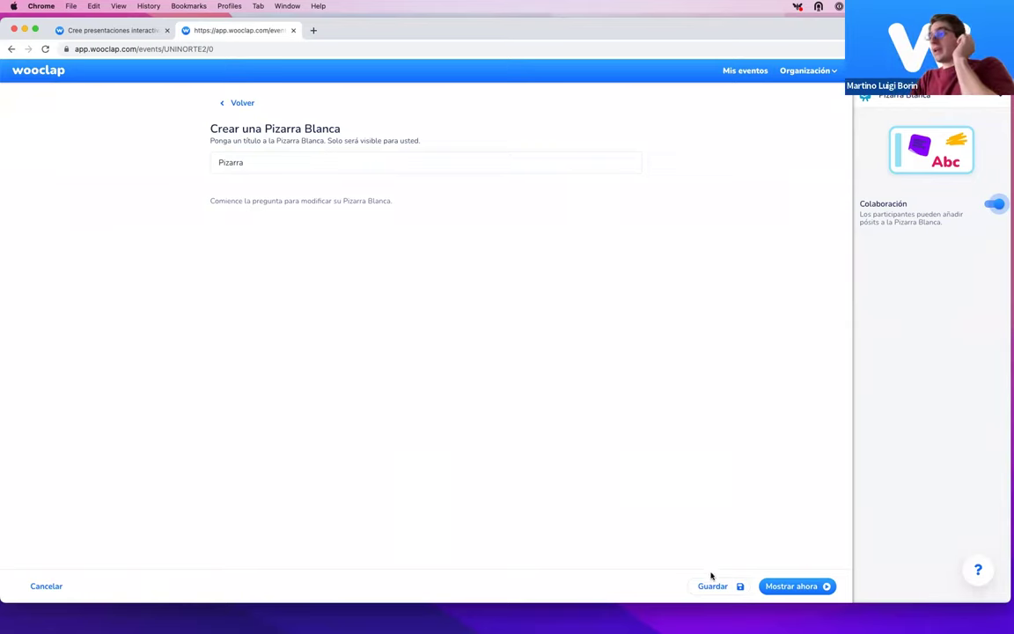
pyautogui.click(803, 586)
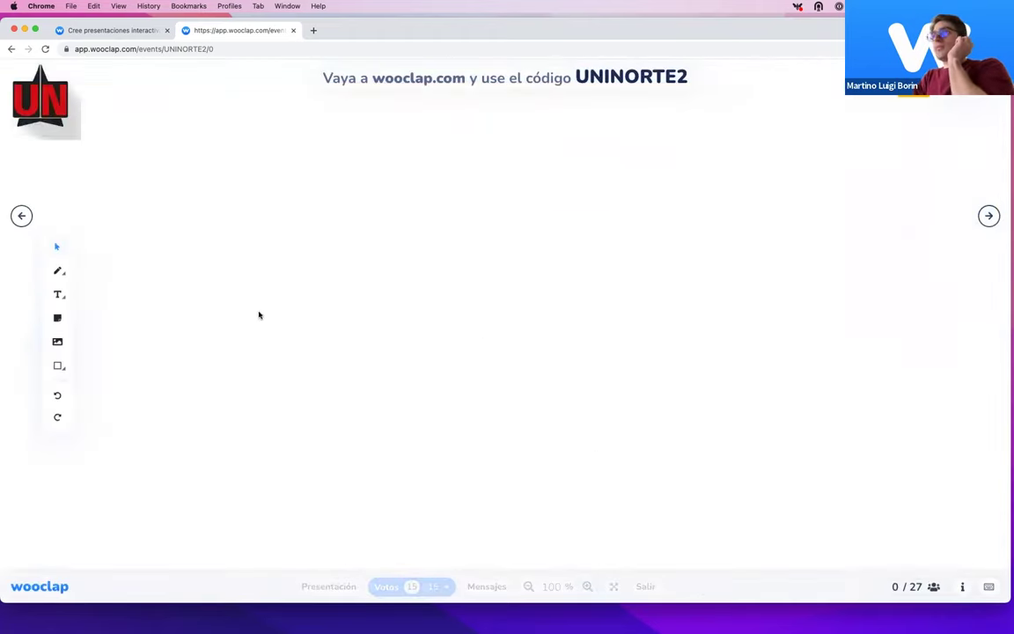
pyautogui.click(58, 296)
pyautogui.click(58, 320)
pyautogui.click(57, 342)
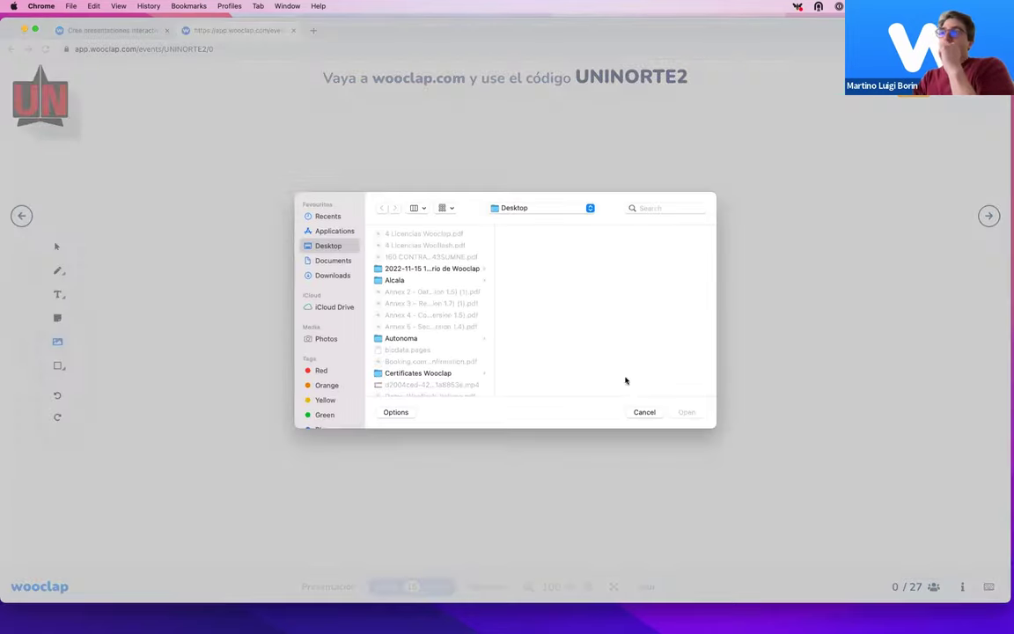
pyautogui.click(644, 411)
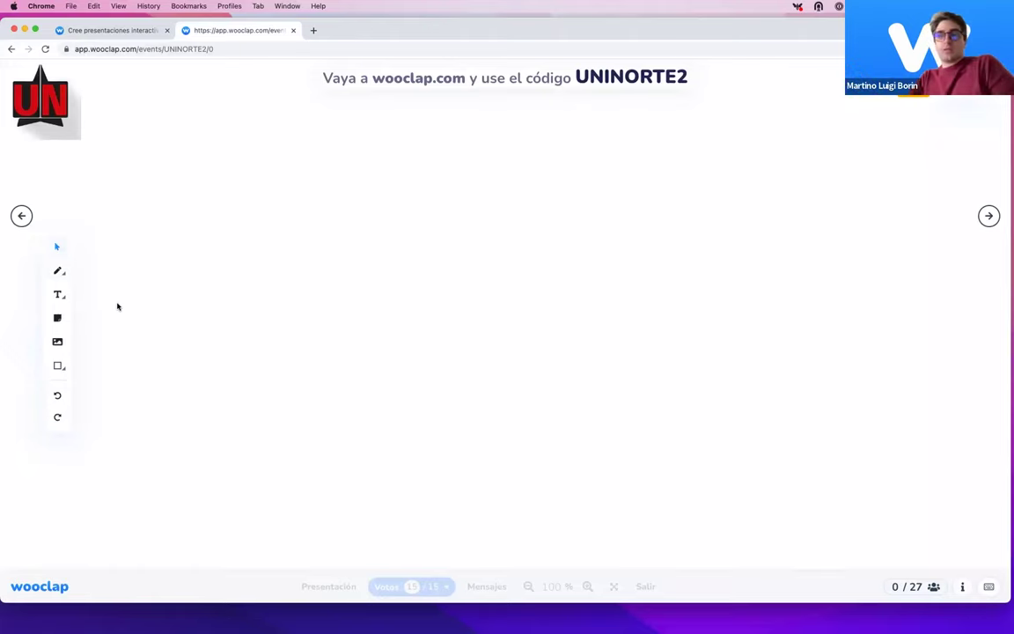
# Step: Draw a thin yellow S-shaped freehand line on the whiteboard and add a sticky note reading "Hola" beside it
pyautogui.click(58, 271)
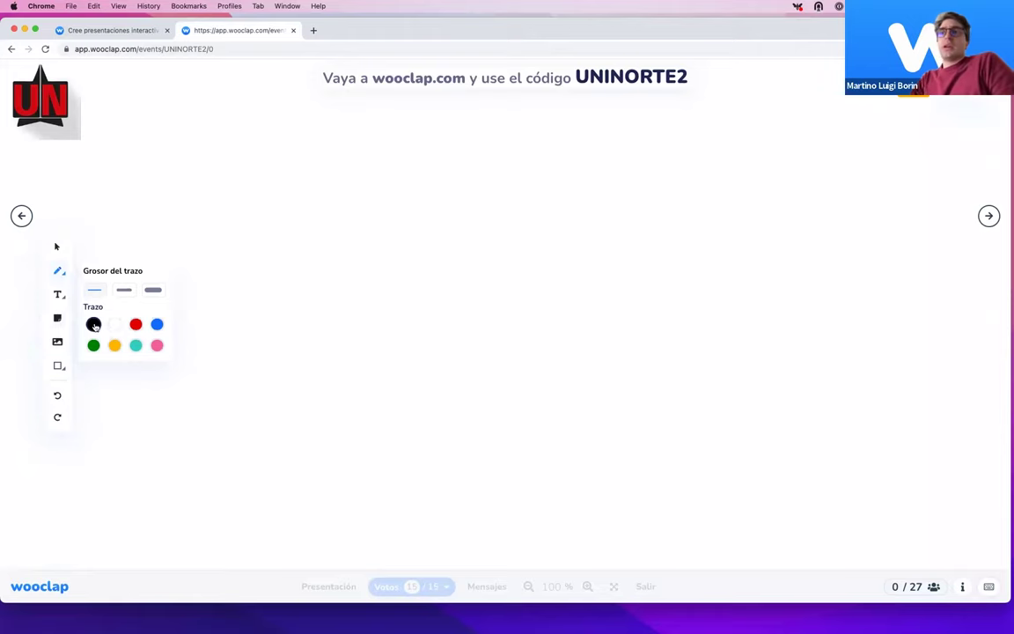
pyautogui.click(115, 346)
pyautogui.moveTo(486, 257)
pyautogui.mouseDown()
pyautogui.moveTo(536, 460)
pyautogui.moveTo(258, 352)
pyautogui.mouseUp()
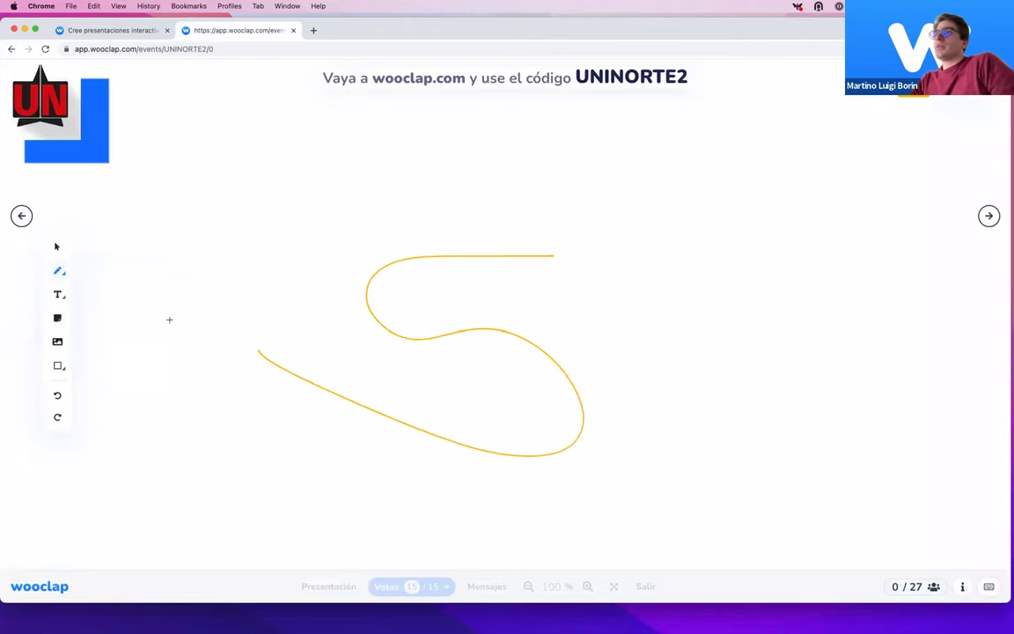
pyautogui.click(631, 325)
pyautogui.write('Hola')
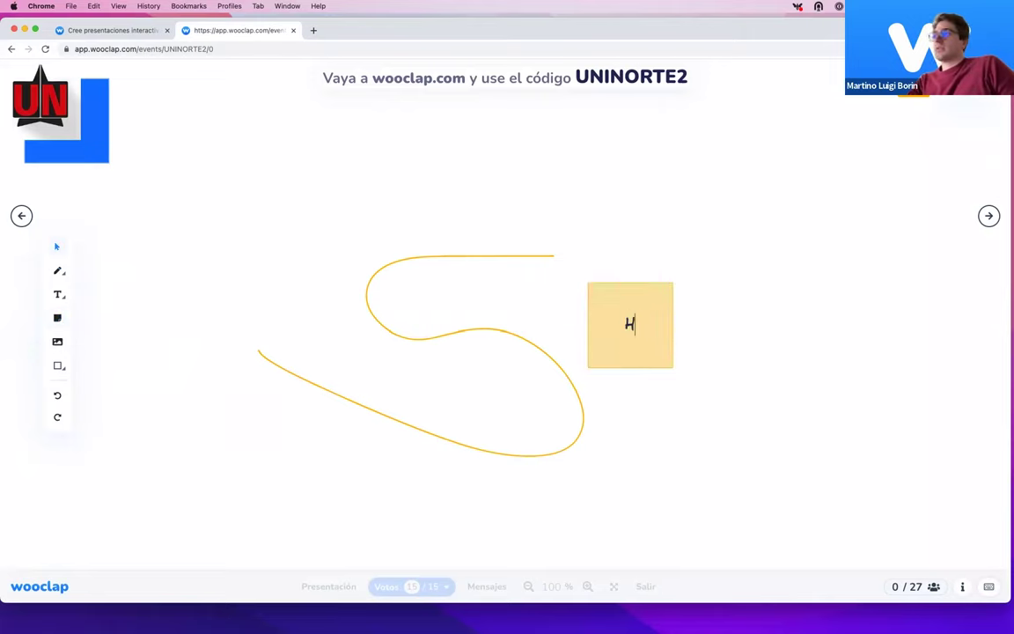
pyautogui.click(173, 352)
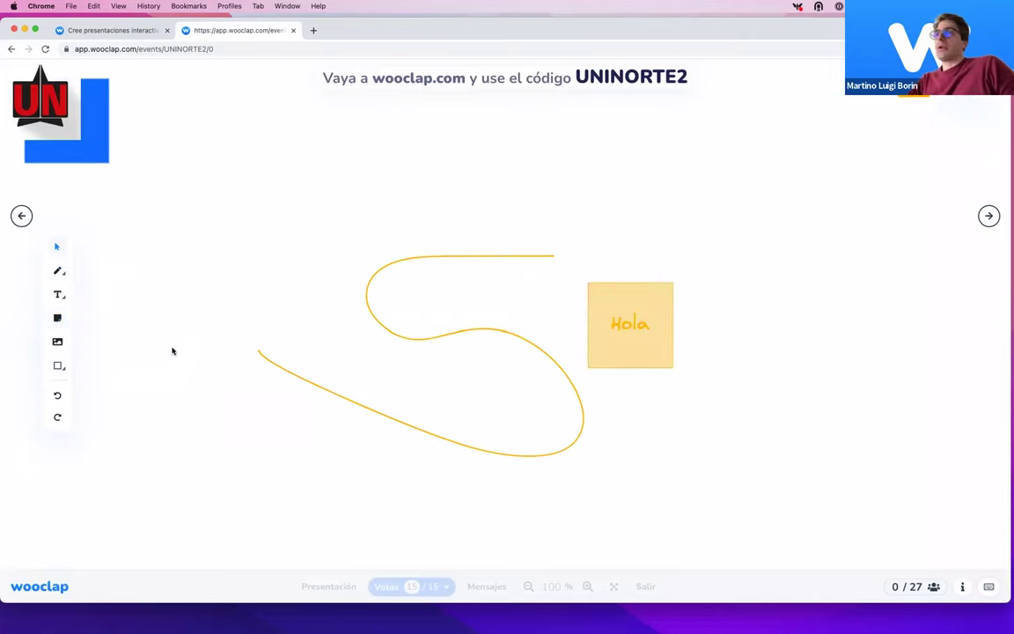
# Step: Draw a large ellipse on the whiteboard, overlapping the start of the yellow curve
pyautogui.click(59, 365)
pyautogui.click(123, 387)
pyautogui.moveTo(138, 206); pyautogui.dragTo(214, 233)
pyautogui.moveTo(381, 318); pyautogui.dragTo(403, 344)
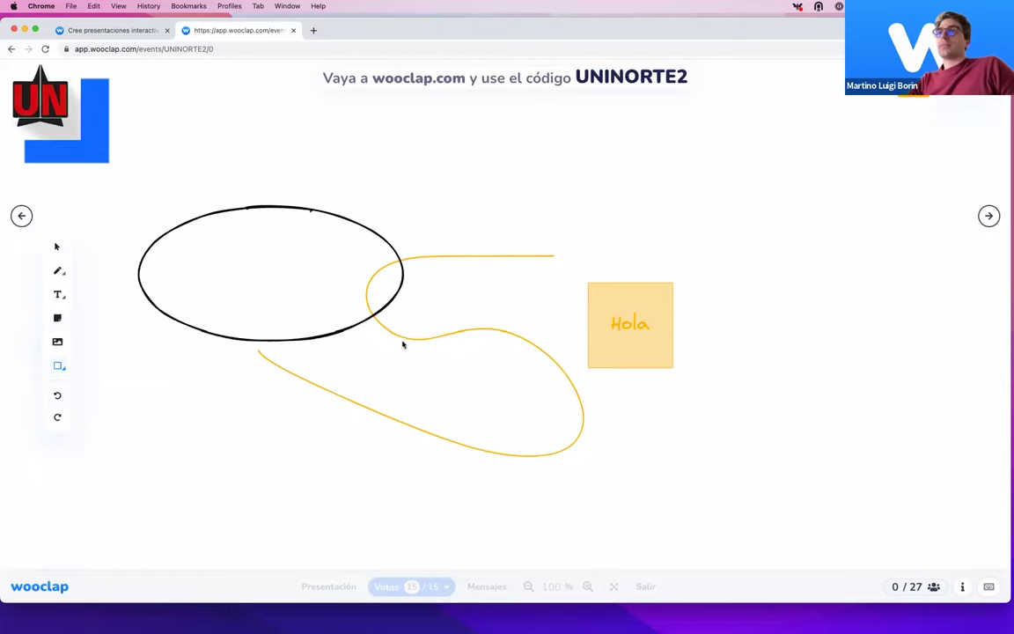
# Step: Move the participant's blue "Hi" sticky note to the free area above the "Hola" note
pyautogui.click(482, 202)
pyautogui.moveTo(81, 156); pyautogui.dragTo(554, 240)
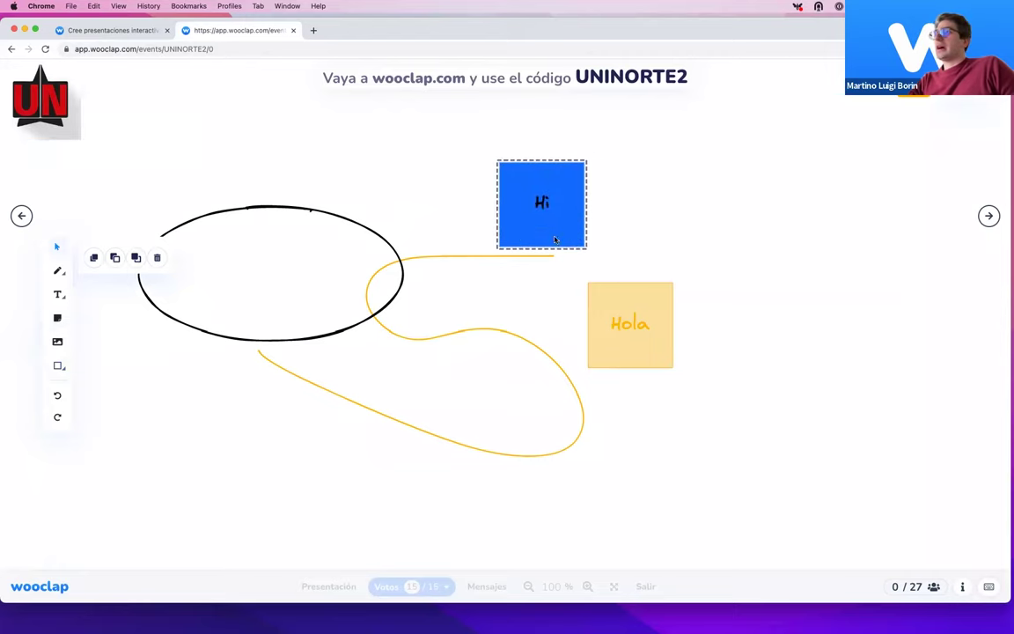
pyautogui.click(113, 352)
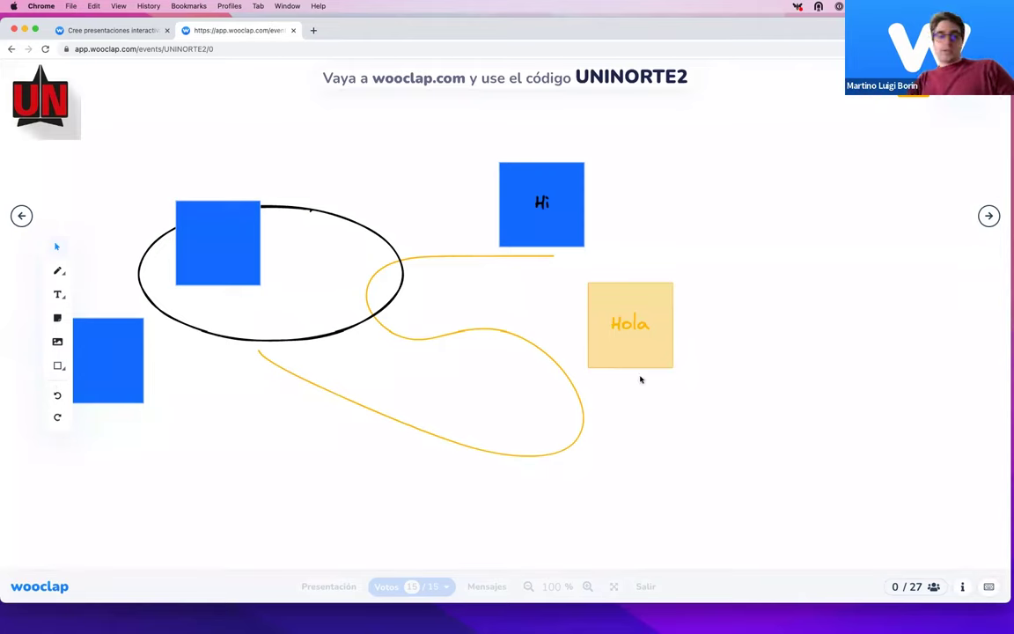
# Step: Leave the presented whiteboard and check Pizarra in the event's list of interactions
pyautogui.press('Escape')
pyautogui.scroll(-5, 675, 414)
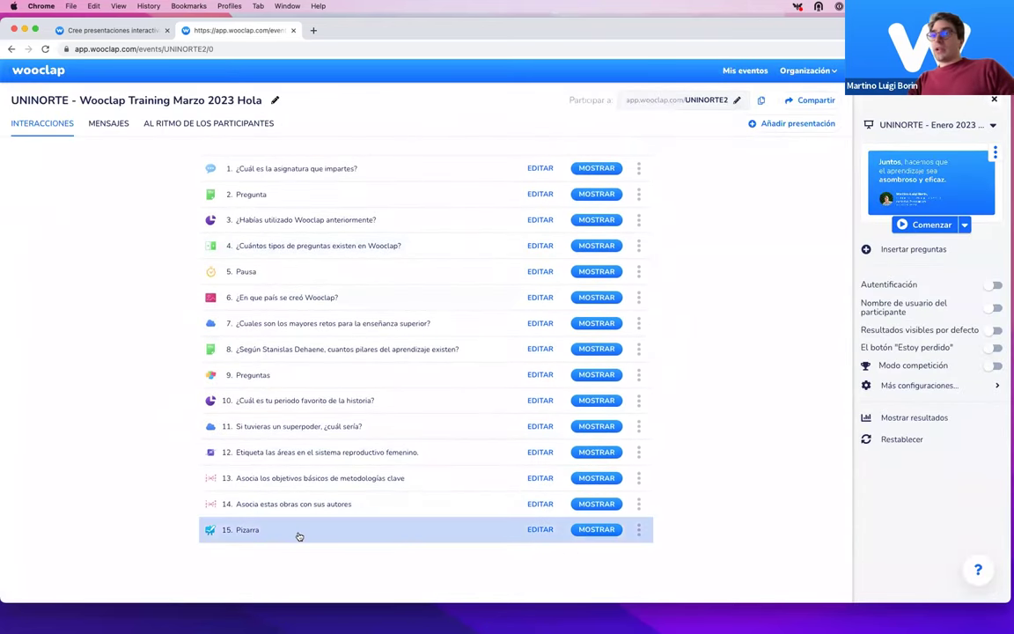
pyautogui.scroll(3, 315, 382)
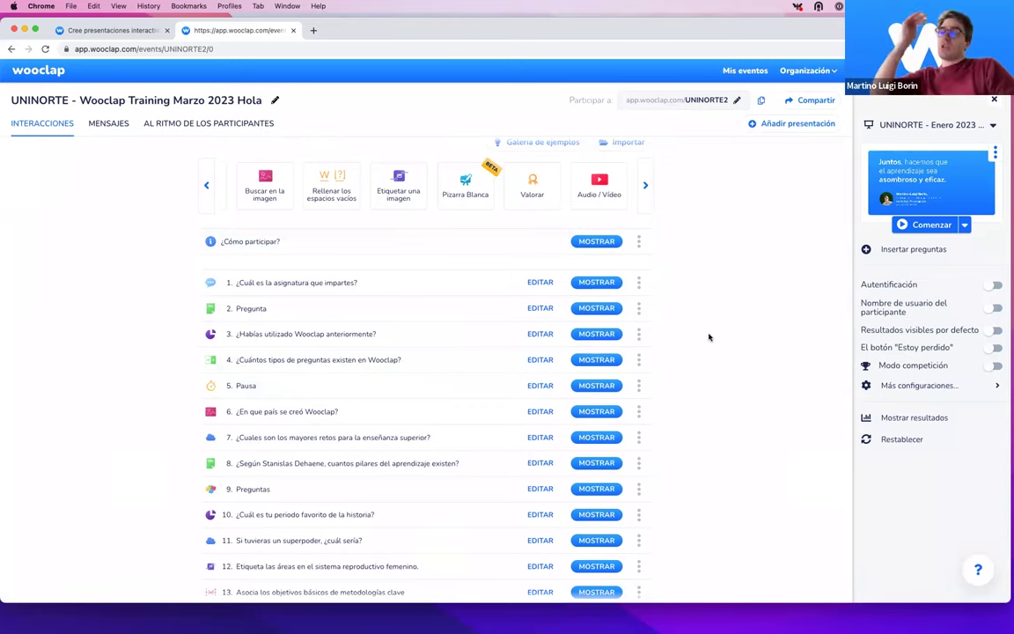
pyautogui.scroll(1, 709, 337)
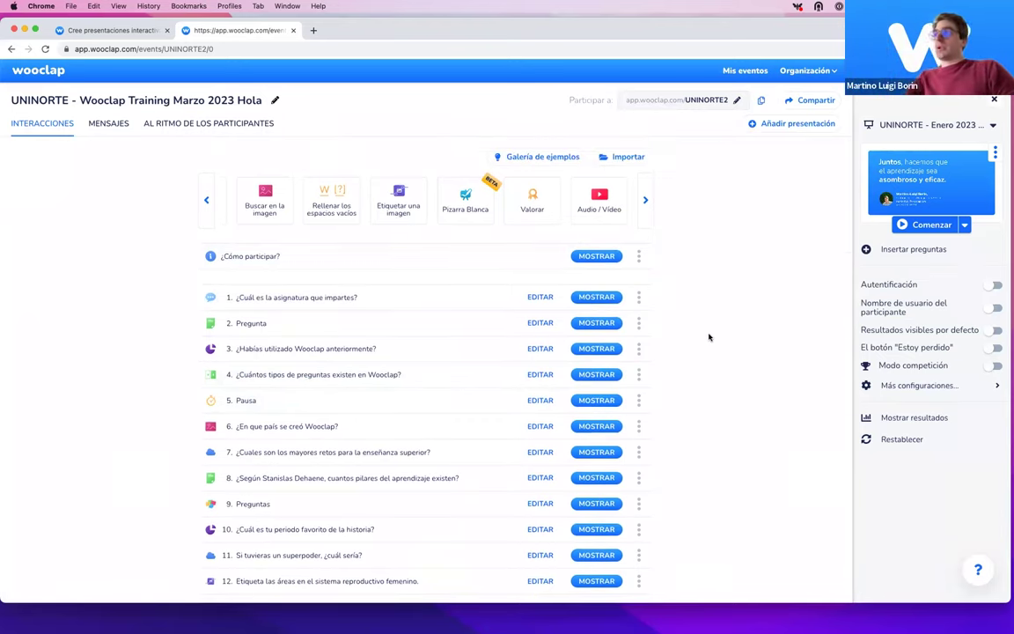
# Step: Examine the options for adding a presentation from the computer or Google Slides, and dismiss them
pyautogui.click(784, 128)
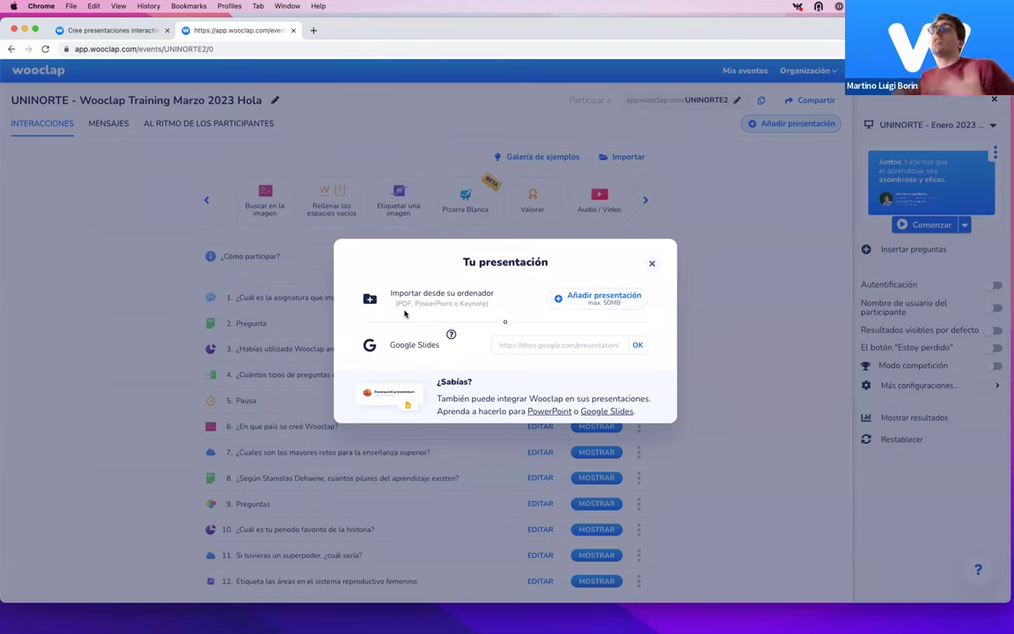
pyautogui.moveTo(451, 335)
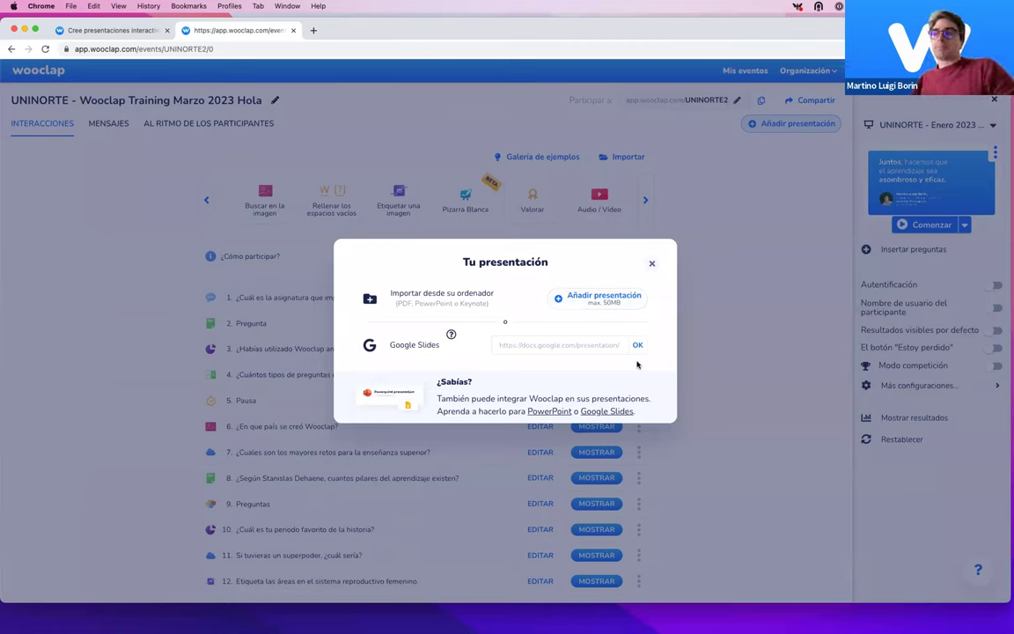
pyautogui.click(651, 264)
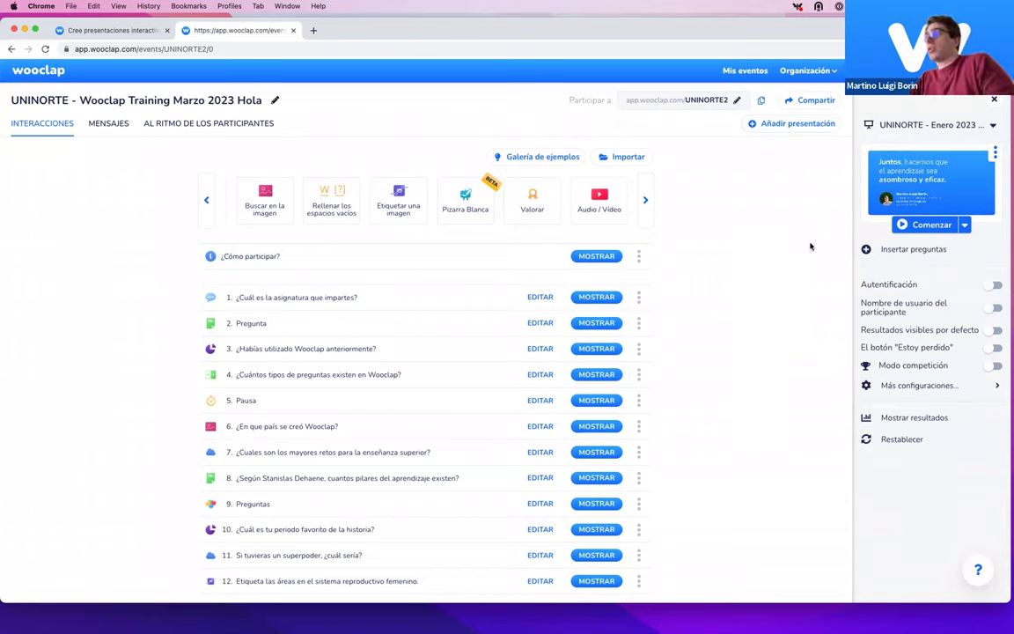
# Step: Open the presentation's question insertion editor and review how its slides and questions are combined up to slide 10
pyautogui.click(894, 251)
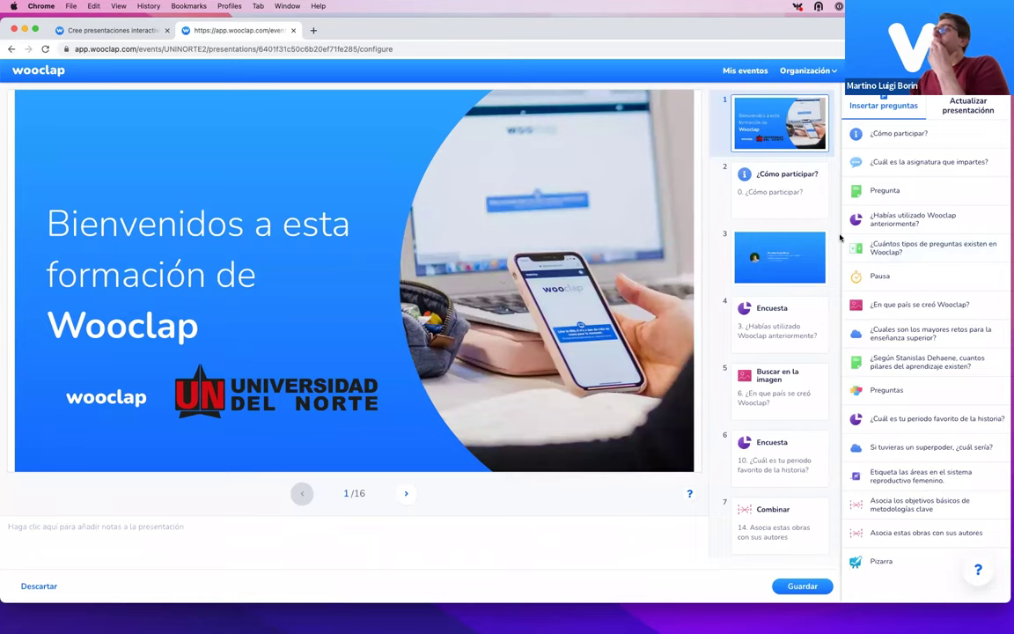
pyautogui.click(781, 180)
pyautogui.click(781, 123)
pyautogui.click(780, 257)
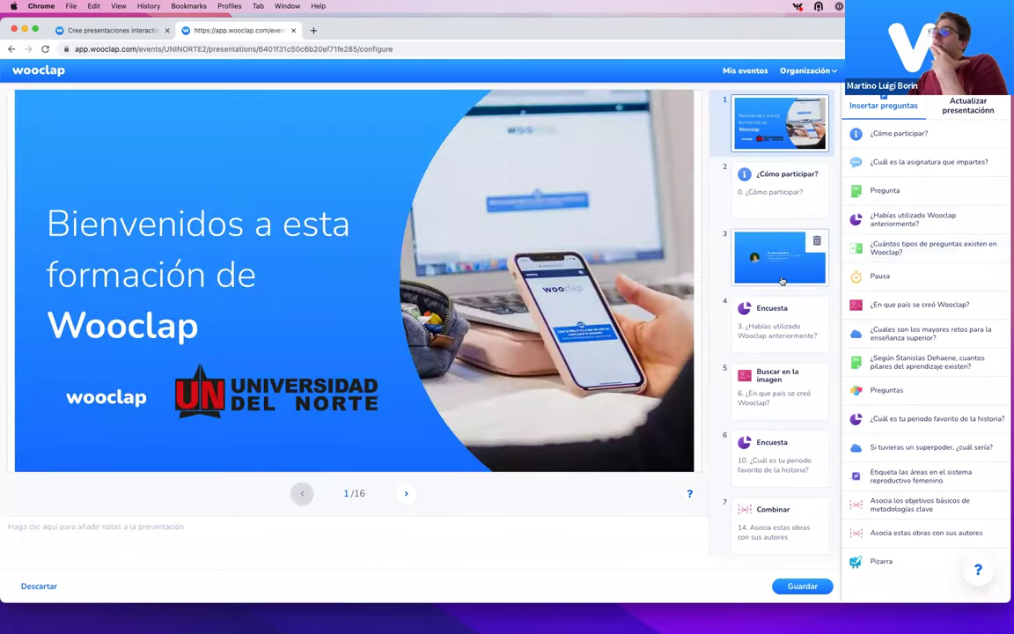
pyautogui.click(767, 333)
pyautogui.scroll(-4, 767, 343)
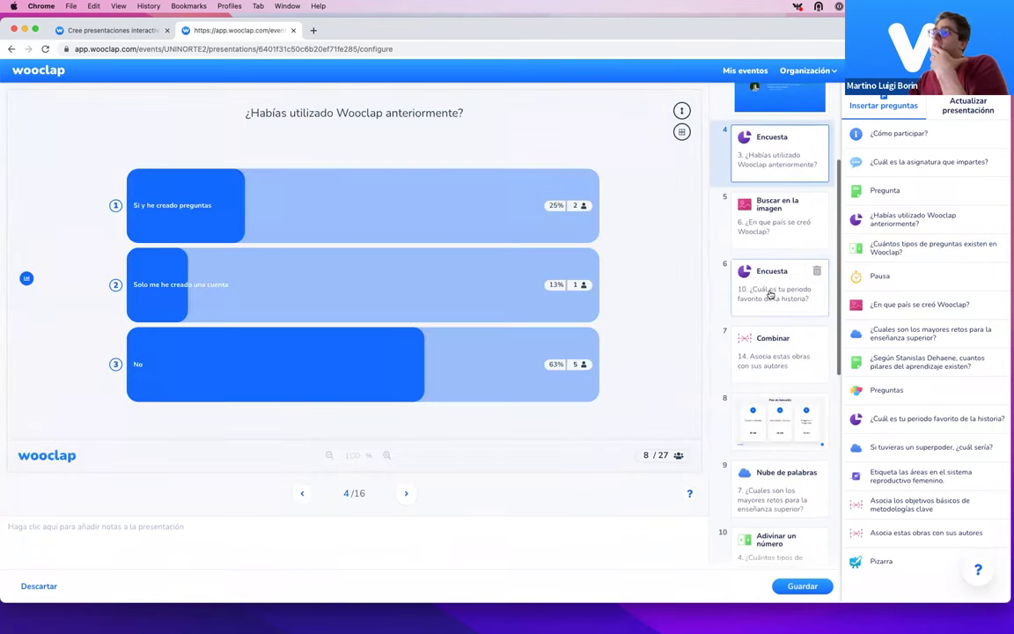
pyautogui.click(768, 295)
pyautogui.click(767, 360)
pyautogui.scroll(-3, 780, 370)
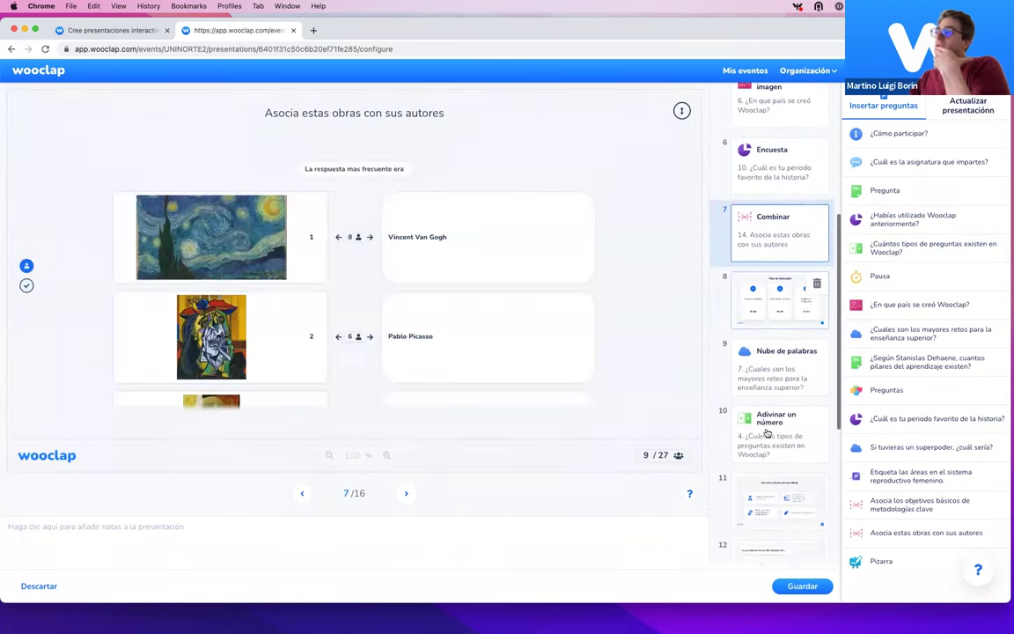
pyautogui.click(790, 384)
pyautogui.click(782, 423)
# Step: Insert another ¿Cómo participar? slide next to the existing one near the start of the presentation
pyautogui.scroll(6, 785, 400)
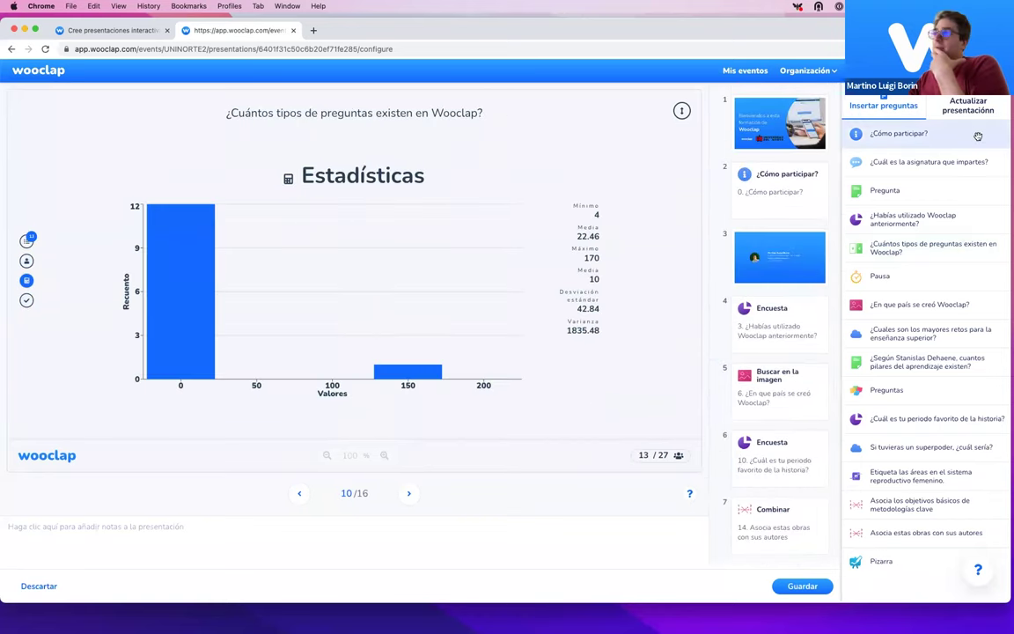
pyautogui.moveTo(973, 136); pyautogui.dragTo(814, 185)
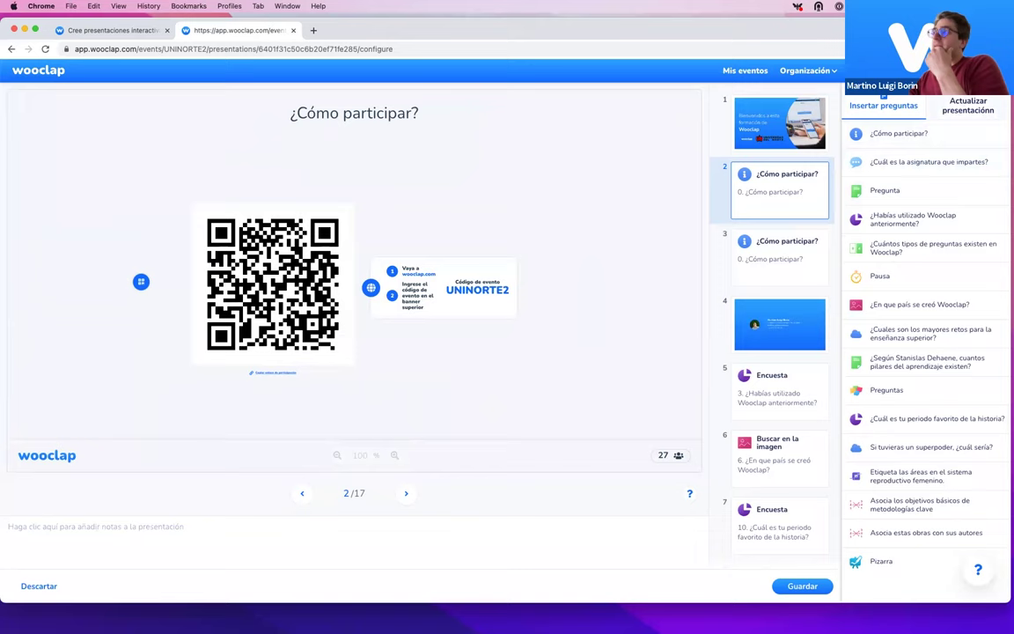
# Step: Try out the interface in Italian and French, and switch the language back to Spanish
pyautogui.click(968, 71)
pyautogui.click(965, 180)
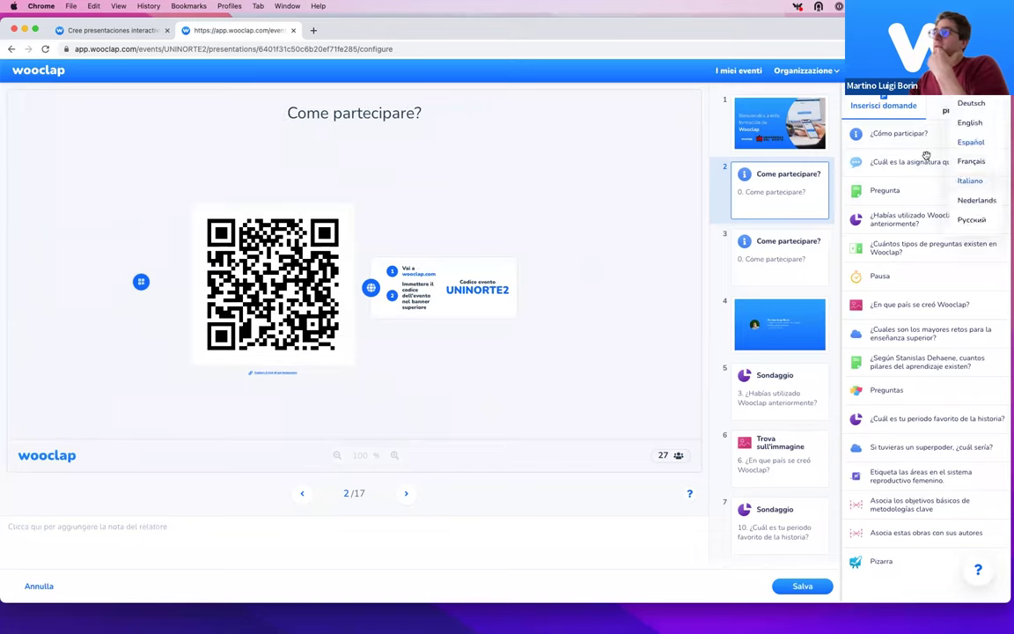
pyautogui.click(968, 70)
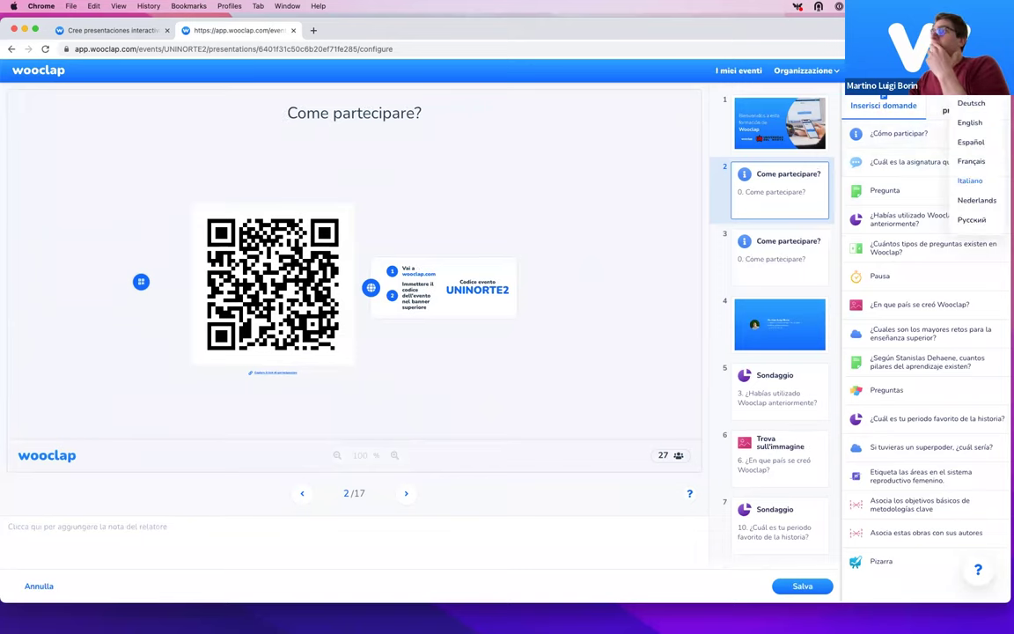
pyautogui.click(972, 162)
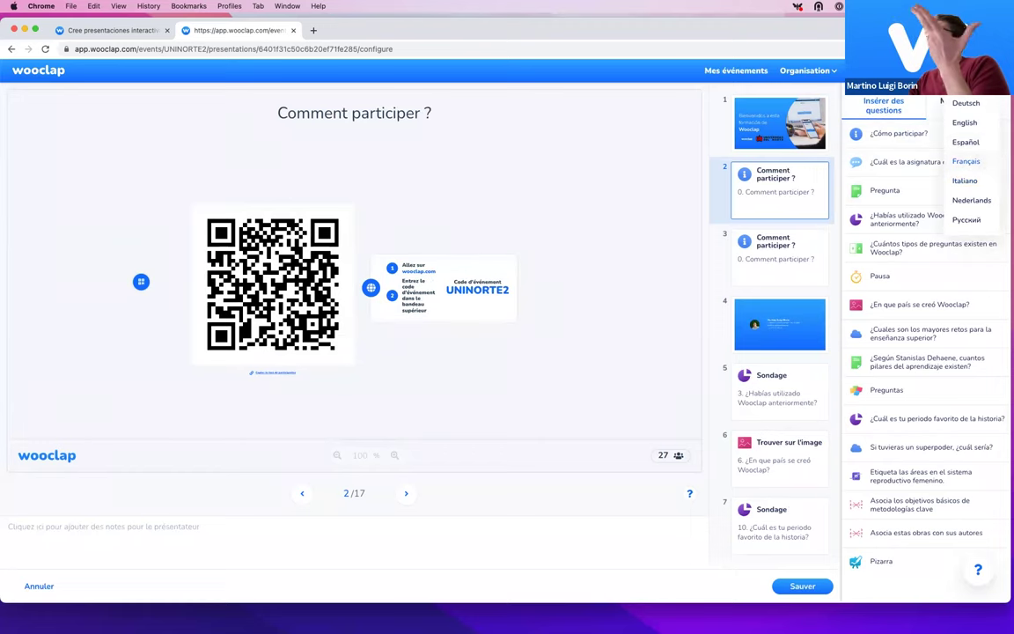
pyautogui.click(967, 143)
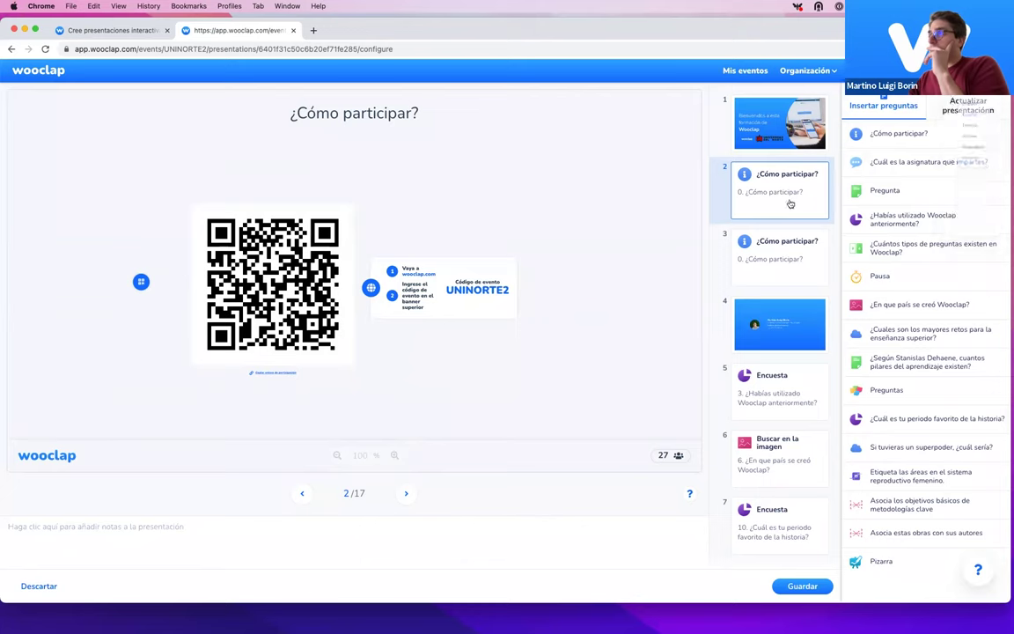
# Step: Compare the two ¿Cómo participar? slides in the presentation by switching between slides 2 and 3
pyautogui.click(788, 256)
pyautogui.click(774, 188)
pyautogui.click(767, 256)
pyautogui.click(765, 187)
pyautogui.click(768, 251)
pyautogui.click(762, 195)
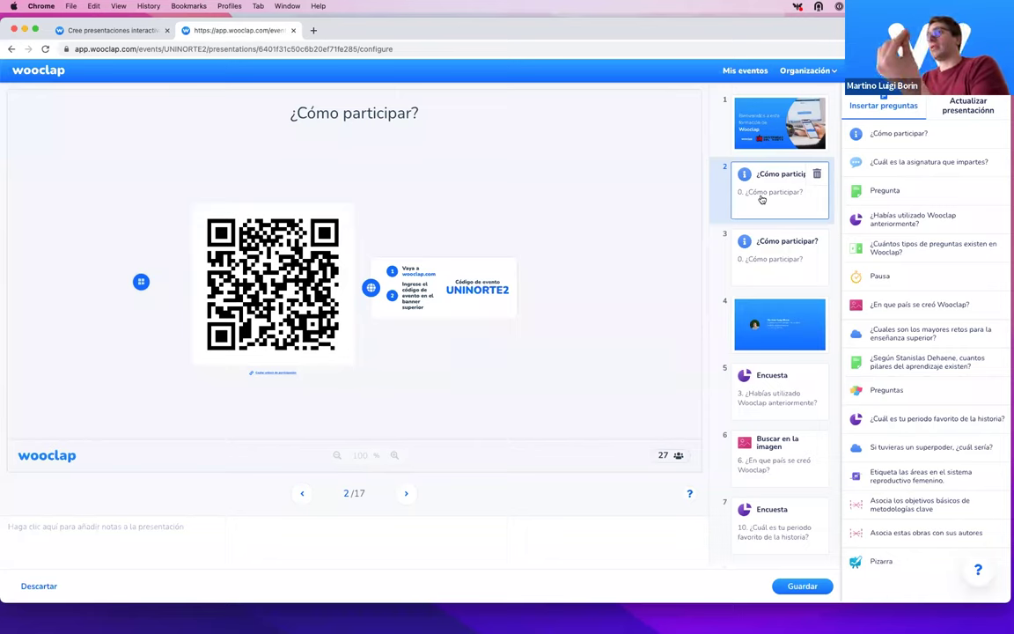
pyautogui.click(769, 263)
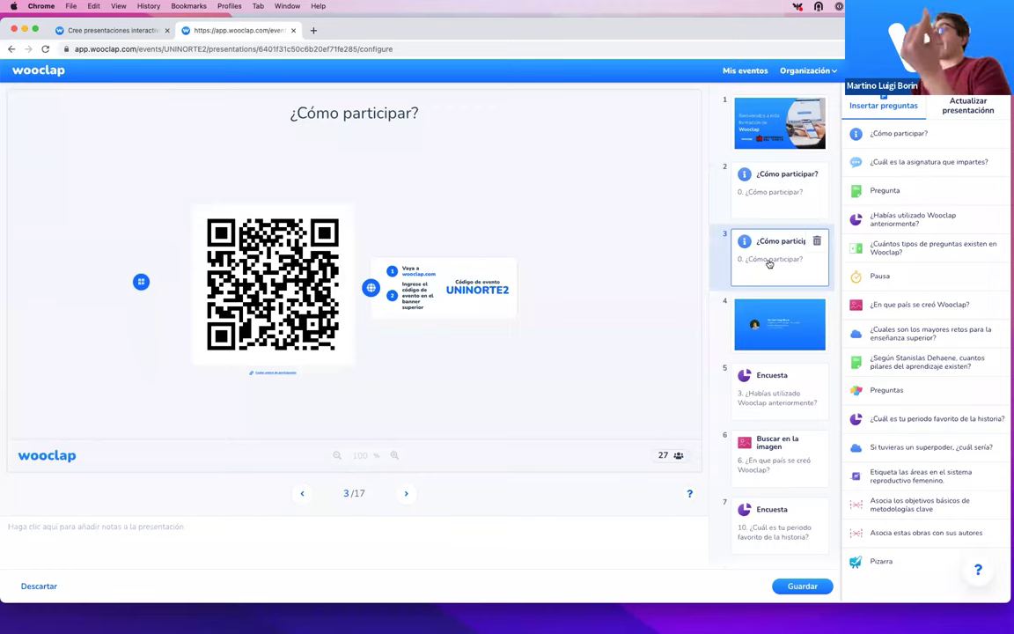
pyautogui.click(738, 181)
pyautogui.click(779, 271)
pyautogui.click(779, 216)
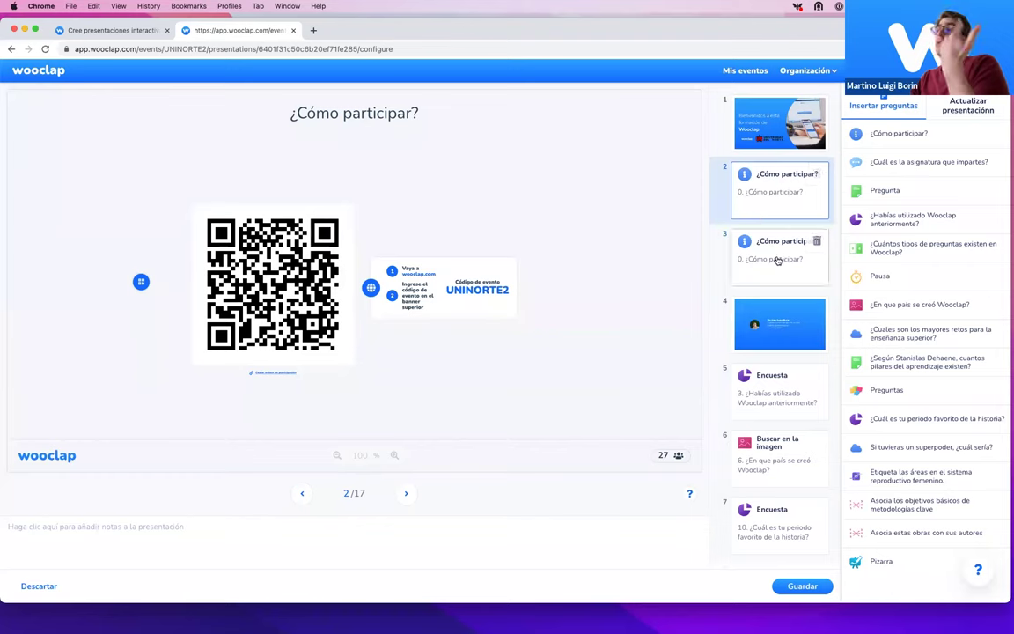
pyautogui.click(777, 255)
pyautogui.click(777, 200)
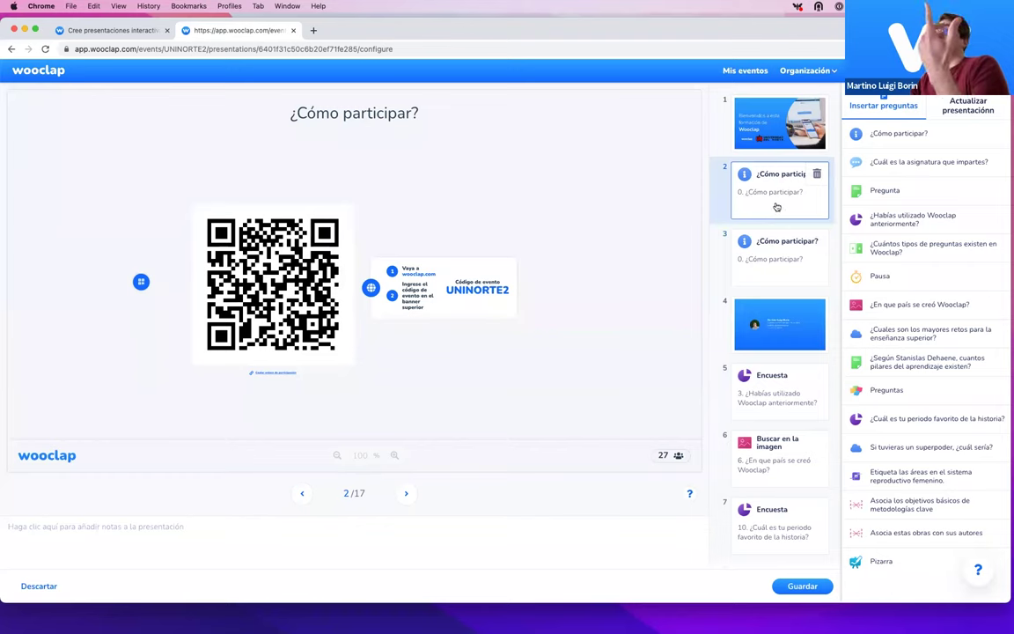
# Step: Delete one of the two ¿Cómo participar? slides and insert the Pizarra question just before the Plan de formación slide
pyautogui.click(817, 175)
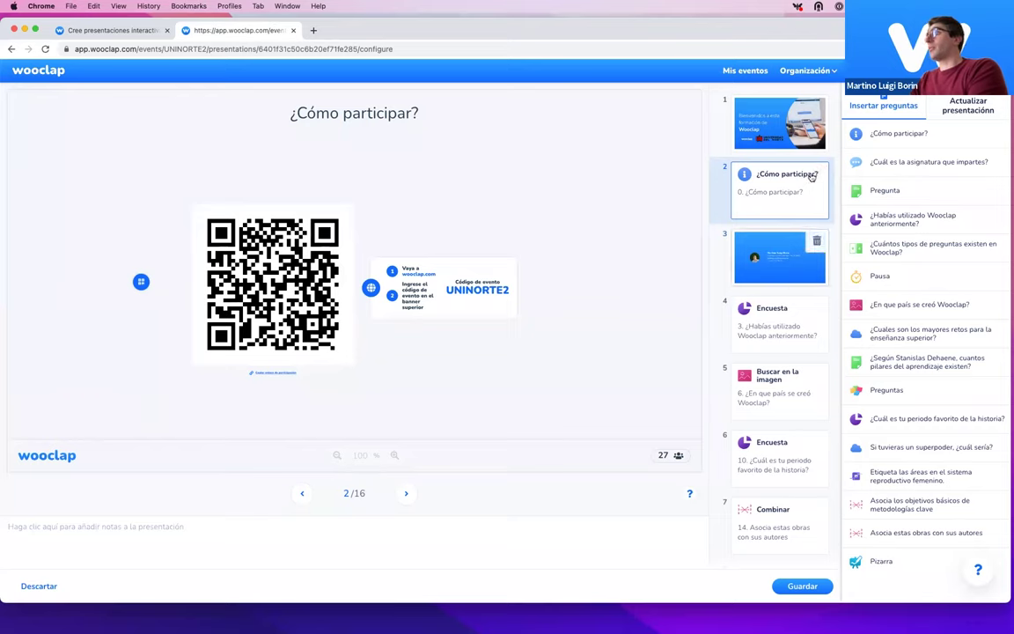
pyautogui.scroll(-2, 777, 381)
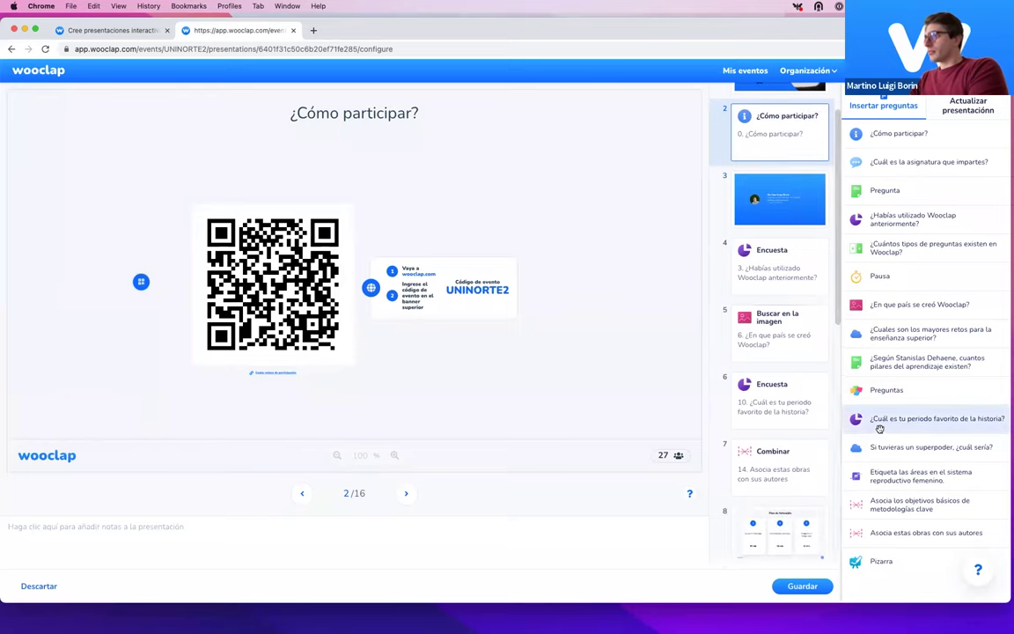
pyautogui.scroll(-2, 778, 484)
pyautogui.scroll(-3, 777, 484)
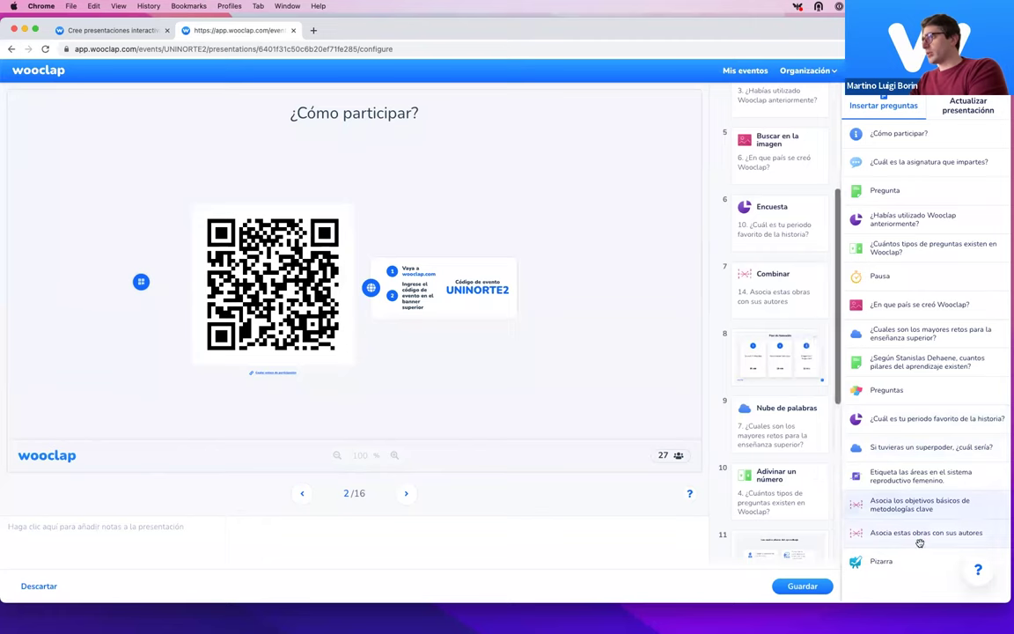
pyautogui.moveTo(901, 563); pyautogui.dragTo(784, 332)
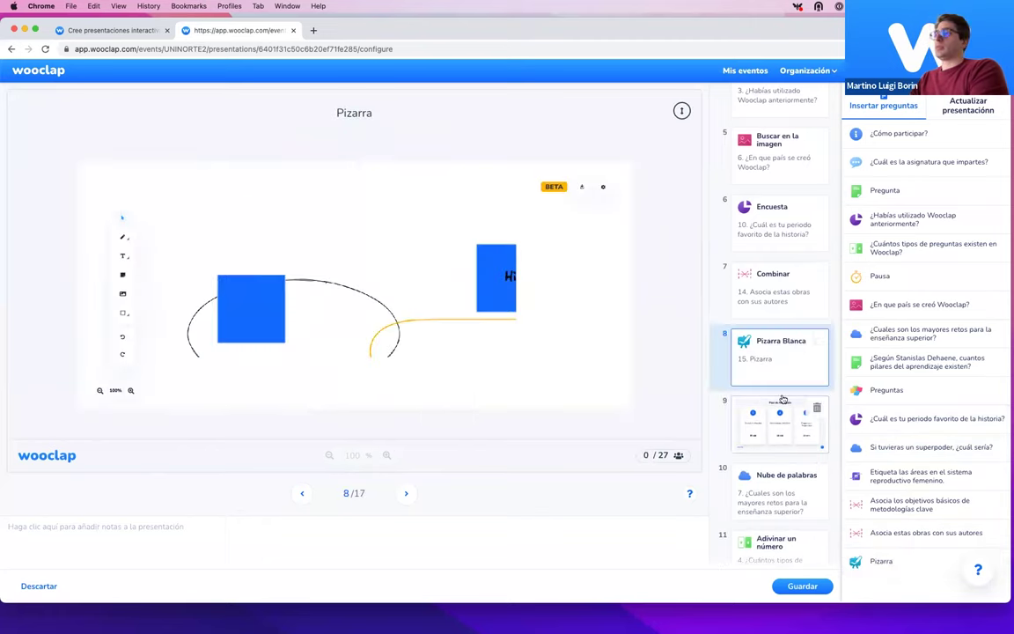
# Step: Insert the Pausa timer as slide 5, between the Encuesta and the Buscar en la imagen question
pyautogui.scroll(3, 781, 378)
pyautogui.scroll(2, 783, 399)
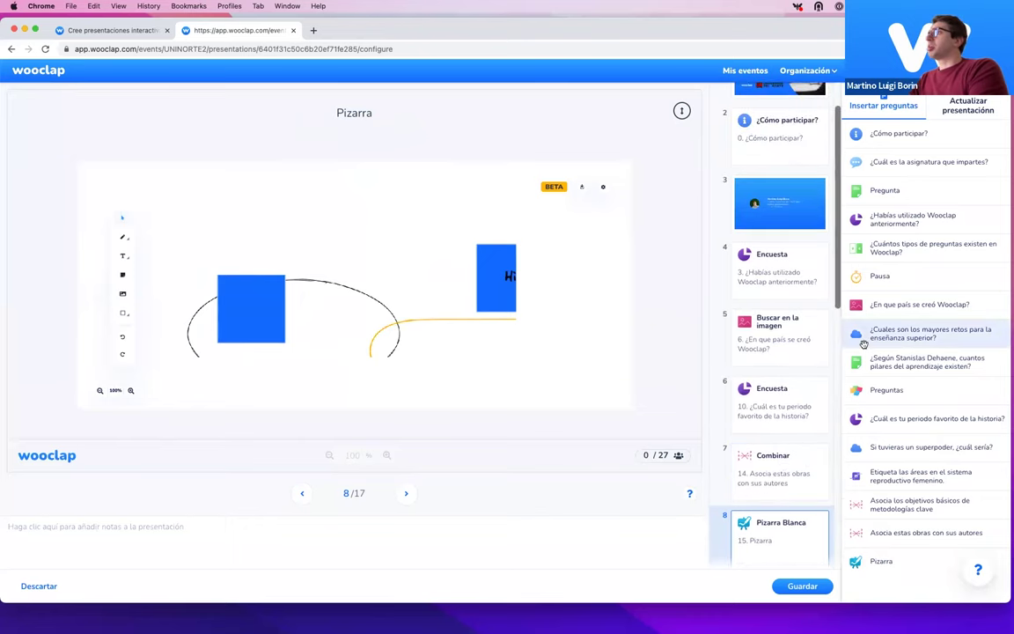
pyautogui.moveTo(911, 276); pyautogui.dragTo(792, 312)
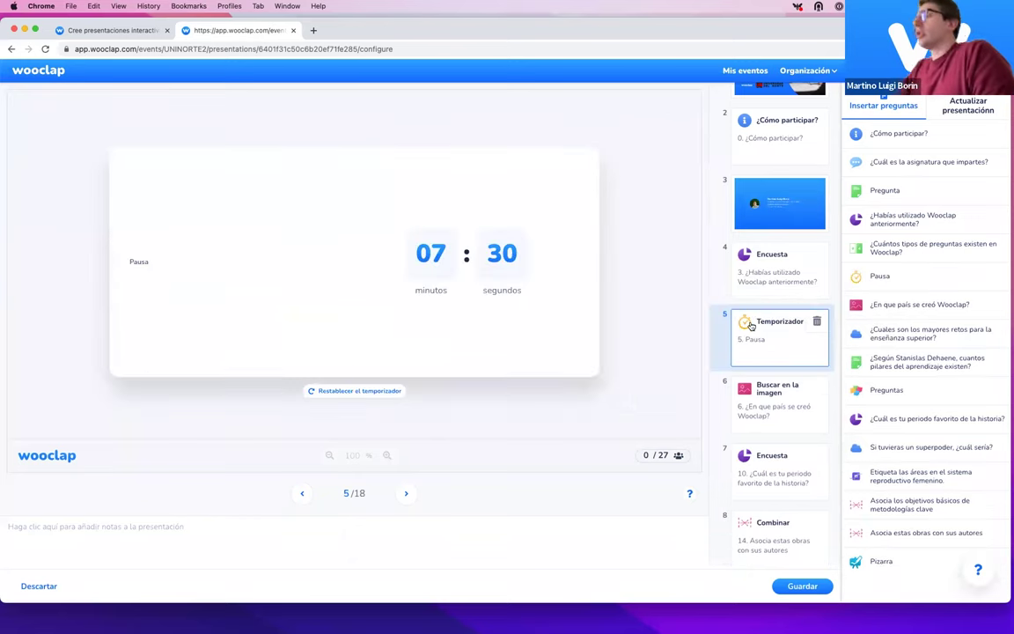
# Step: Move the presenter's contact slide to position 4 after the Encuesta, and the Plan de formación slide to position 6 after the Temporizador
pyautogui.moveTo(770, 218); pyautogui.dragTo(778, 266)
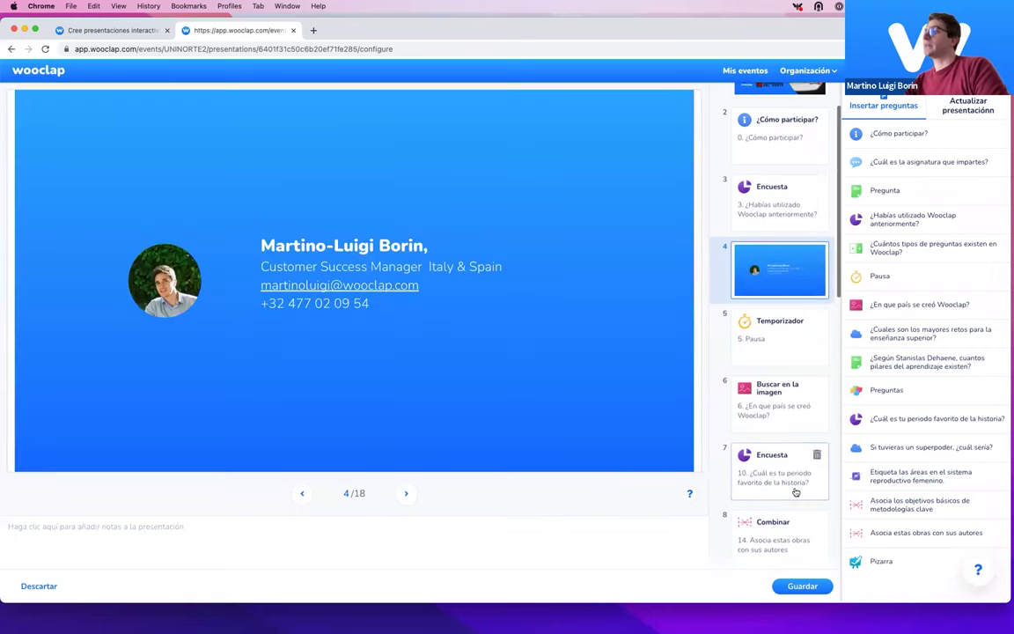
pyautogui.scroll(-5, 795, 490)
pyautogui.moveTo(780, 414); pyautogui.dragTo(779, 233)
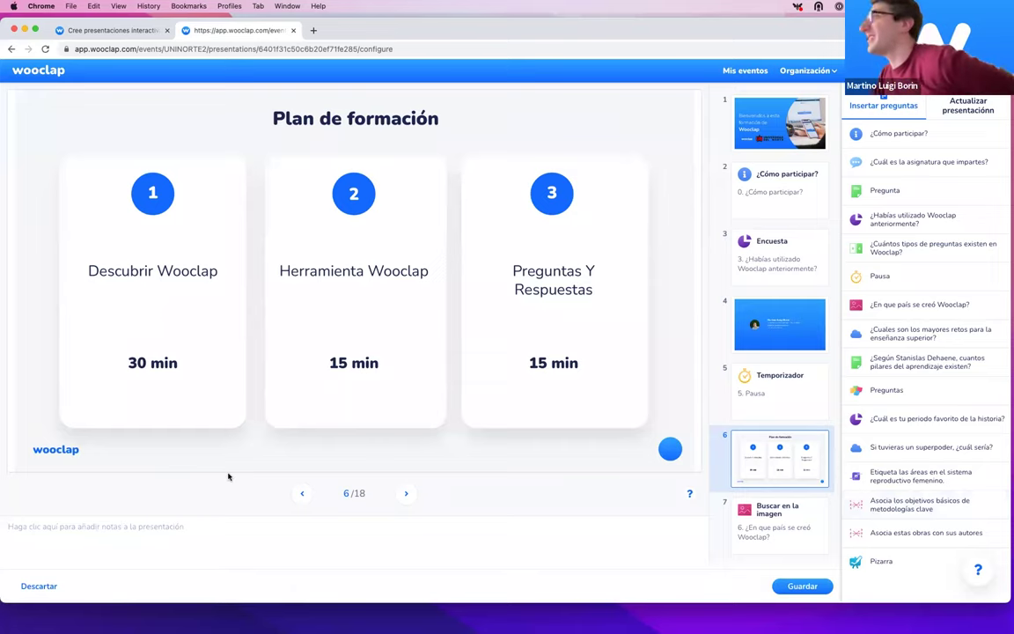
# Step: Discard all changes to the presentation and return to the event's interactions
pyautogui.click(49, 587)
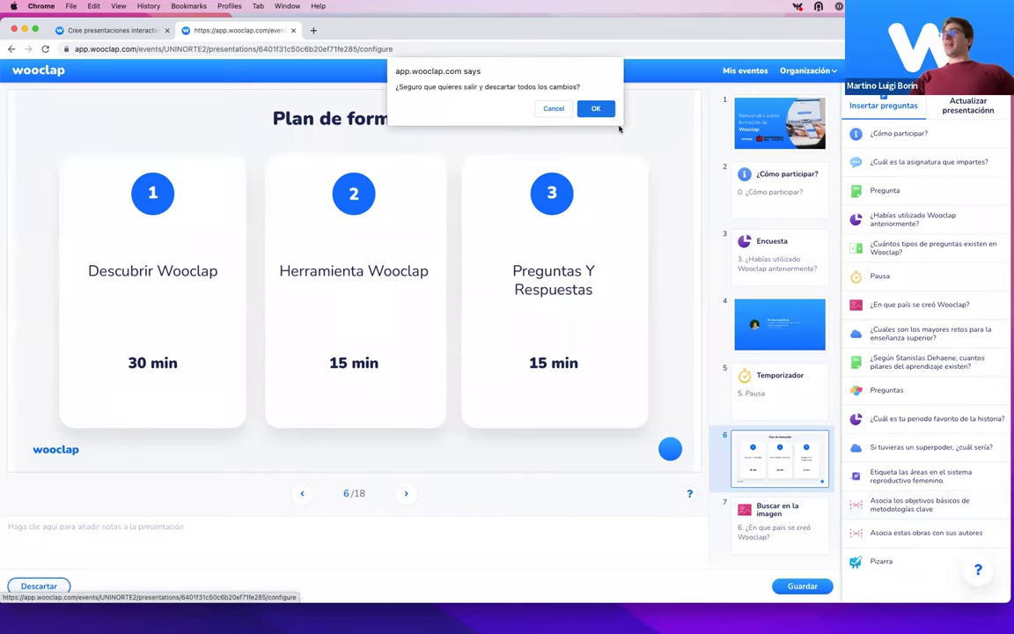
pyautogui.click(597, 109)
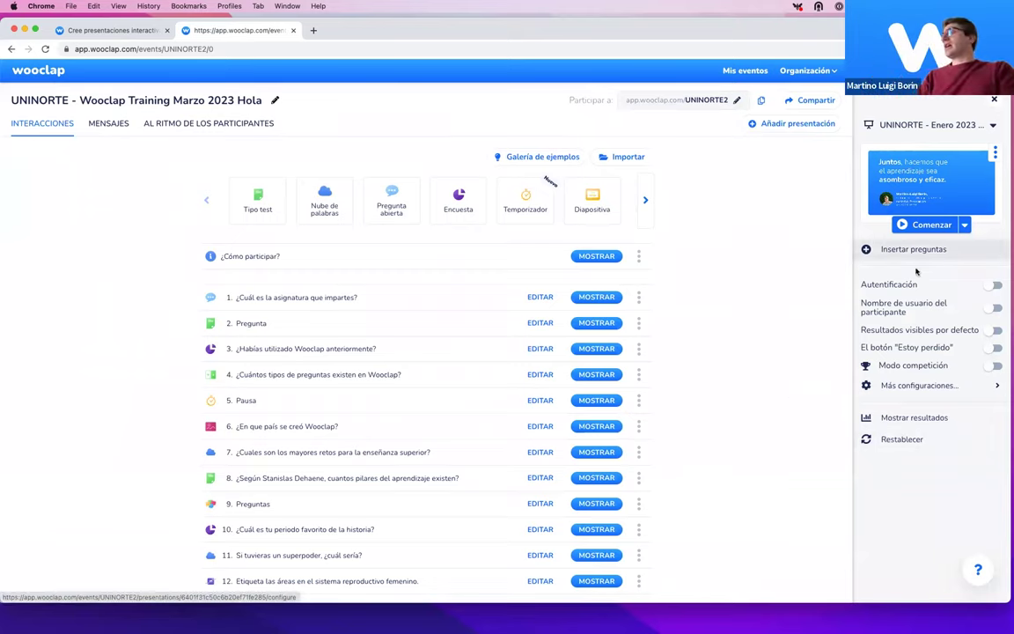
# Step: Try out the Autentificación and Nombre de usuario del participante options one after the other, switching each on and off again
pyautogui.moveTo(995, 289)
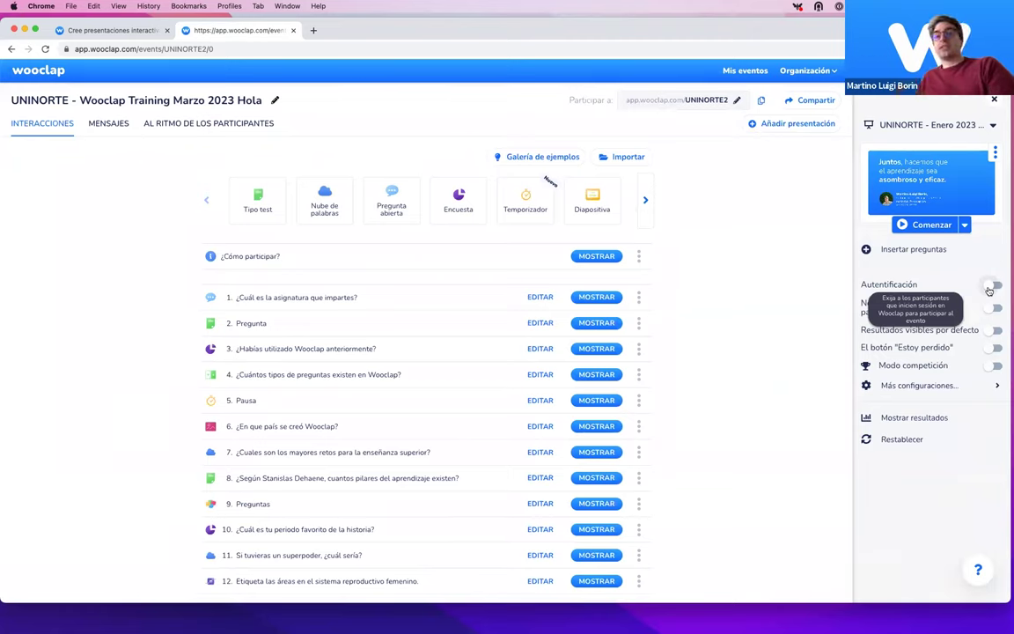
pyautogui.click(990, 287)
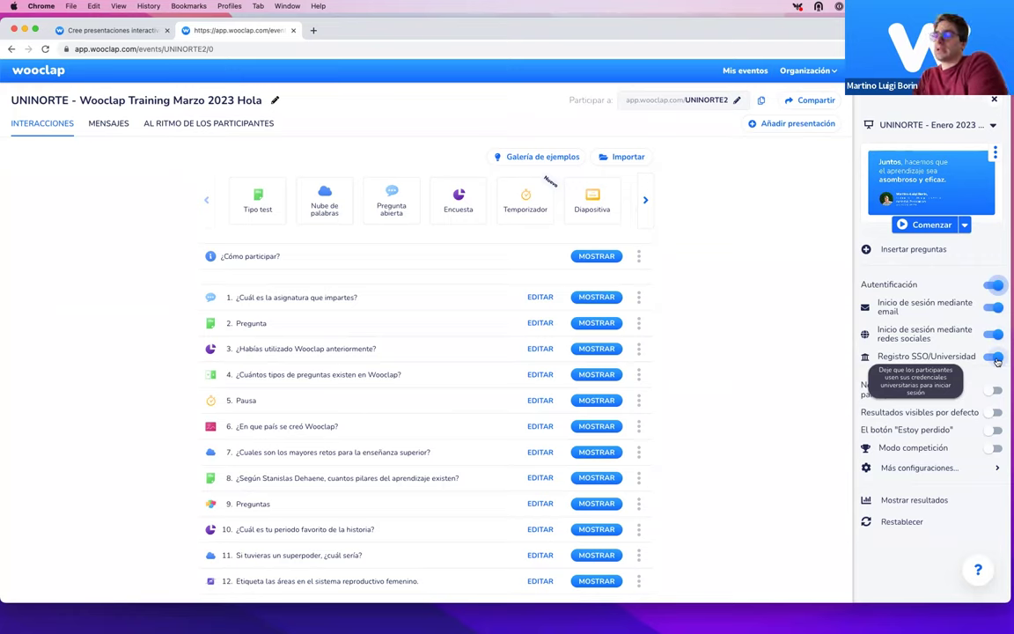
pyautogui.click(993, 284)
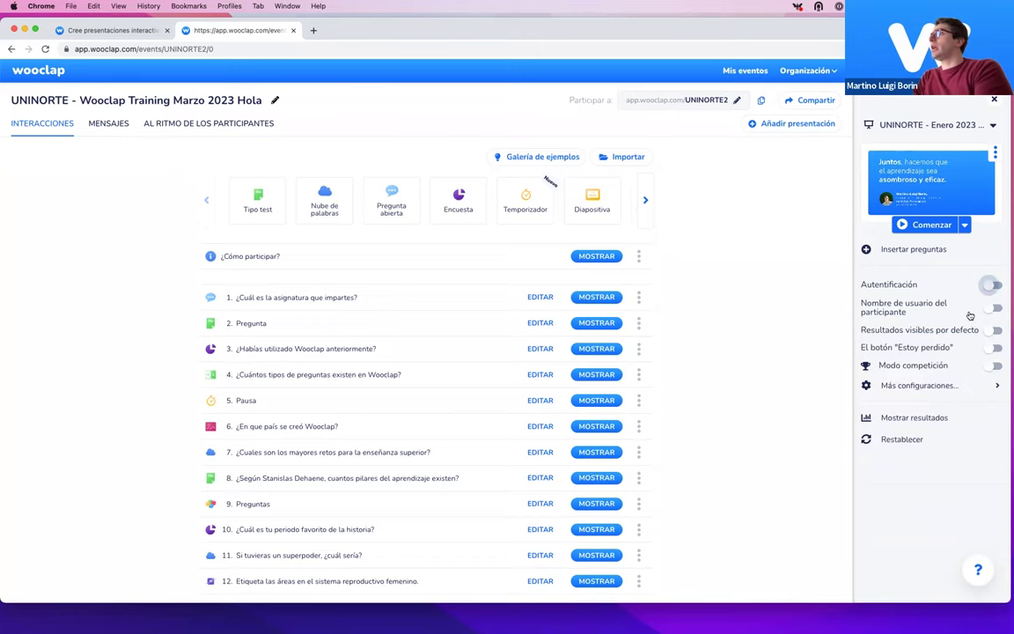
pyautogui.click(991, 308)
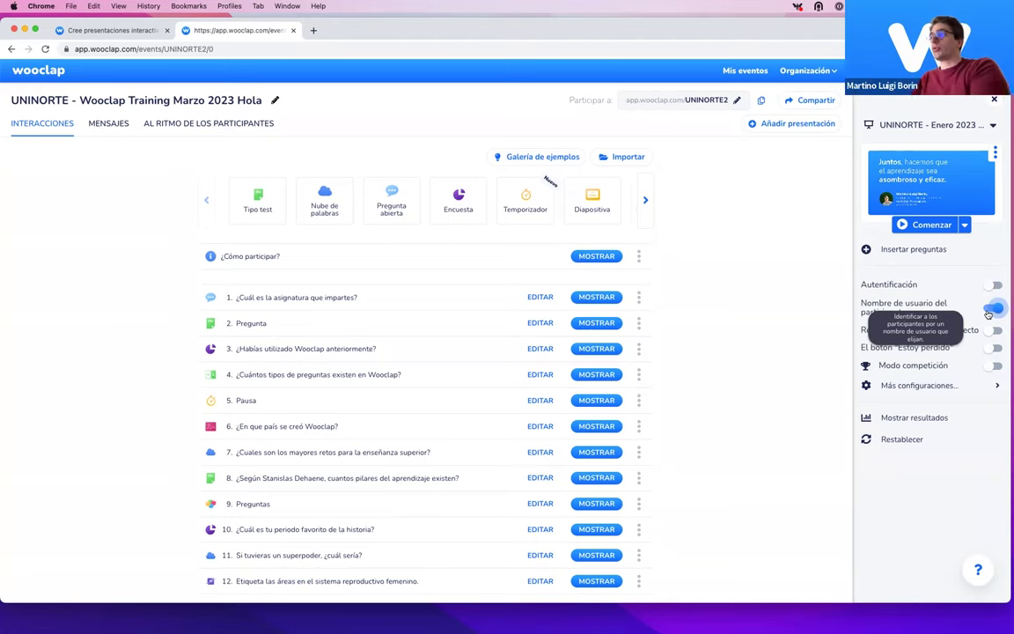
pyautogui.click(990, 310)
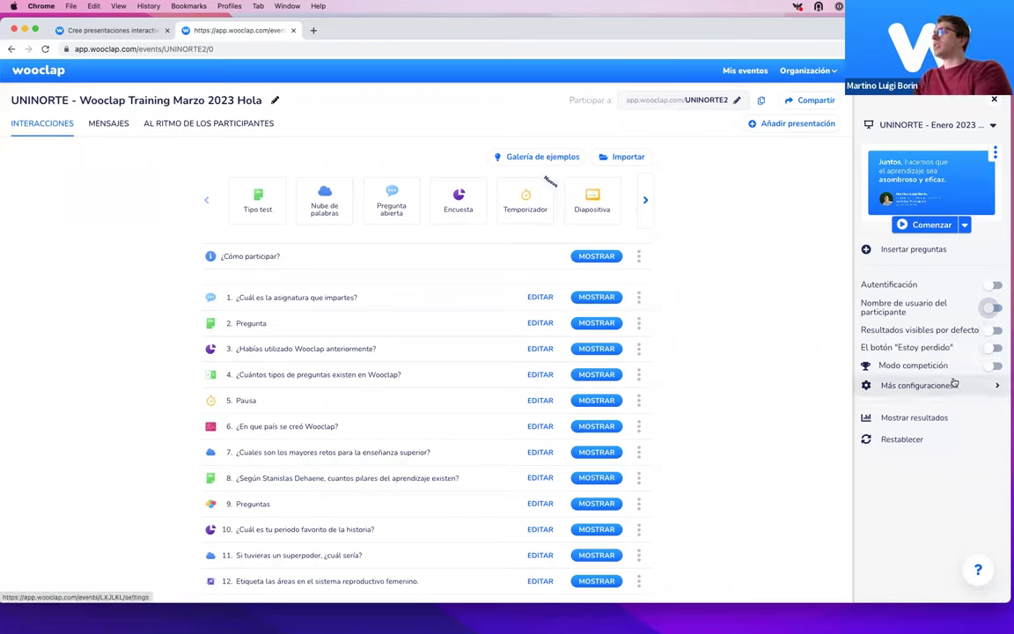
# Step: Enable the "Estoy perdido" button and present question 2, Pregunta, revealing its results and correct answer before leaving the presentation
pyautogui.click(992, 349)
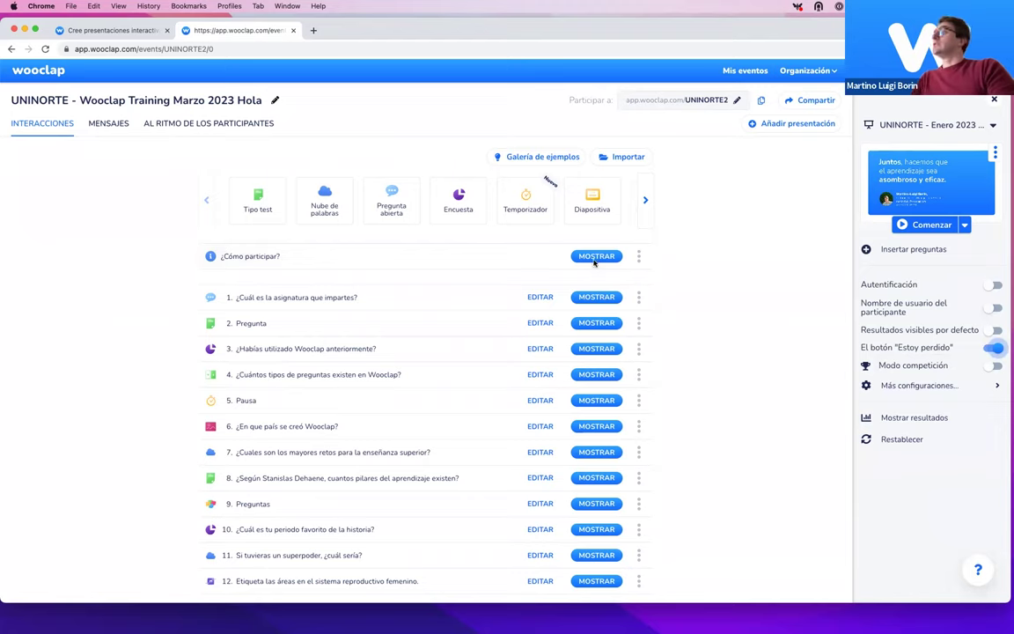
pyautogui.click(596, 323)
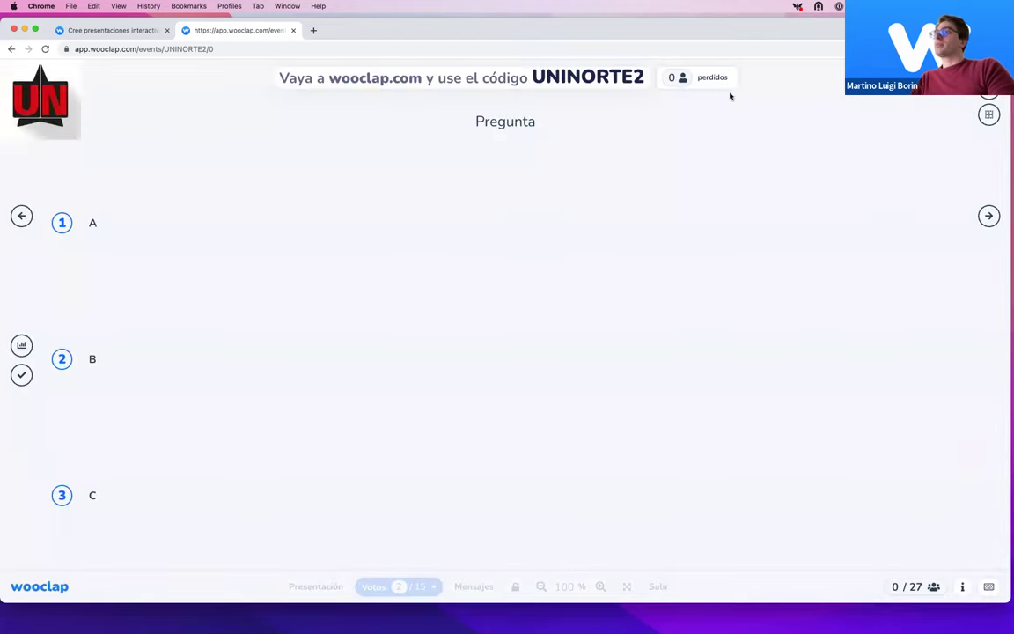
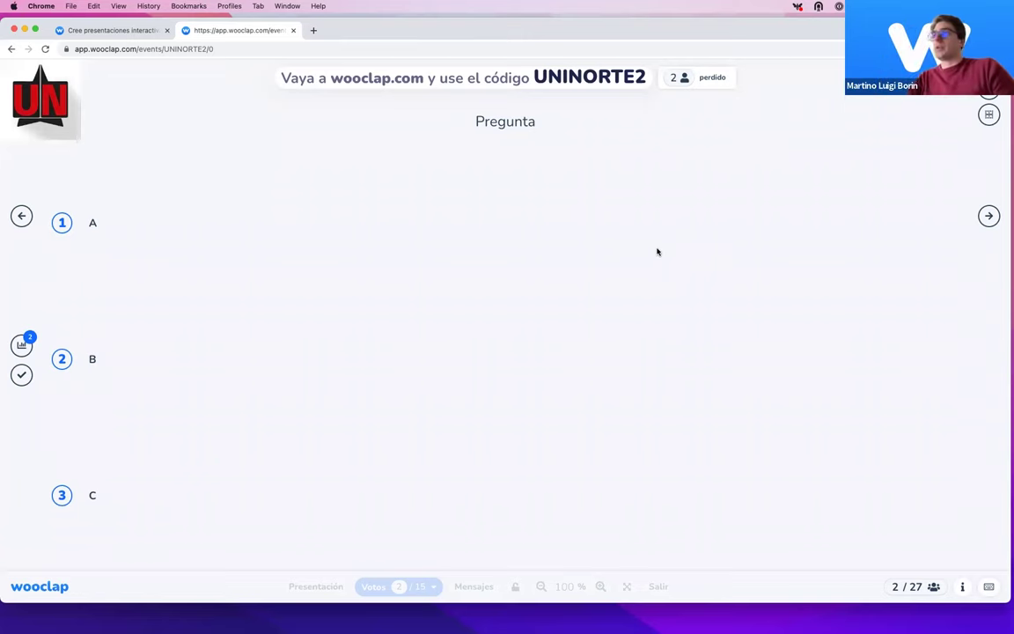
pyautogui.click(23, 350)
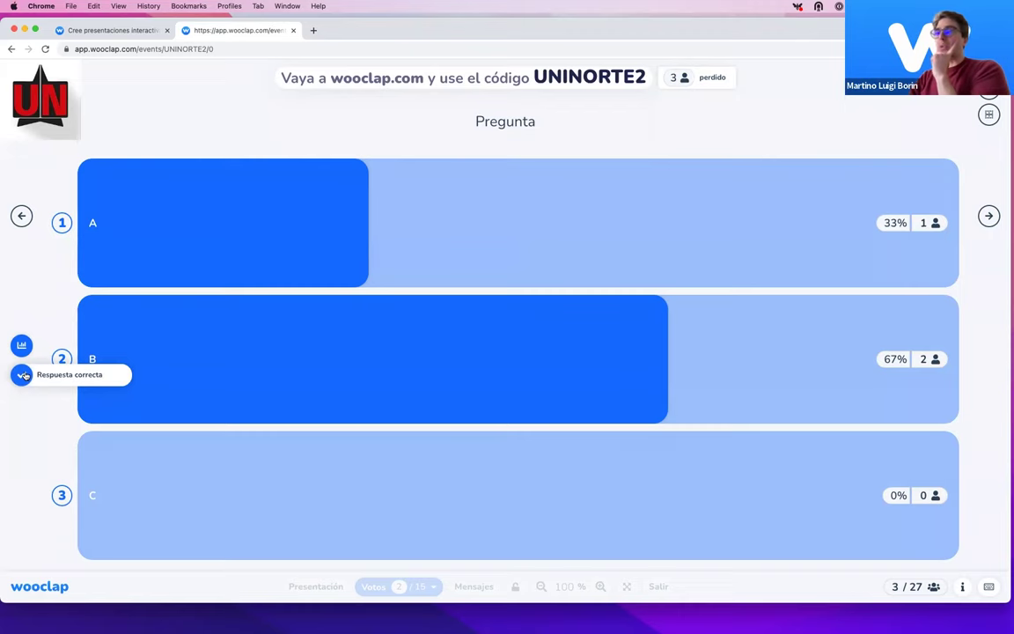
pyautogui.click(22, 375)
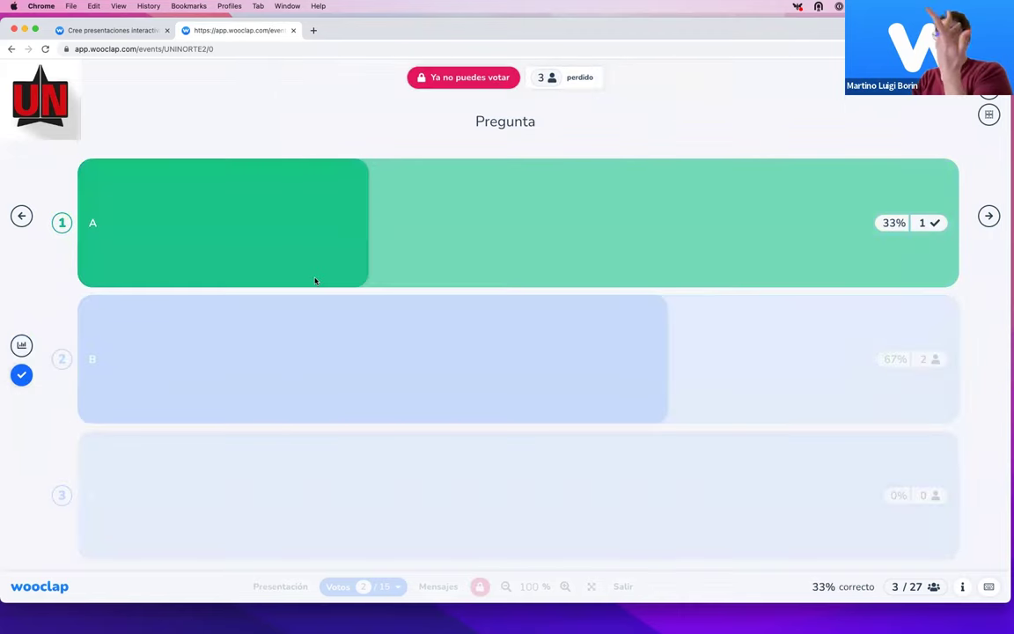
pyautogui.press('Escape')
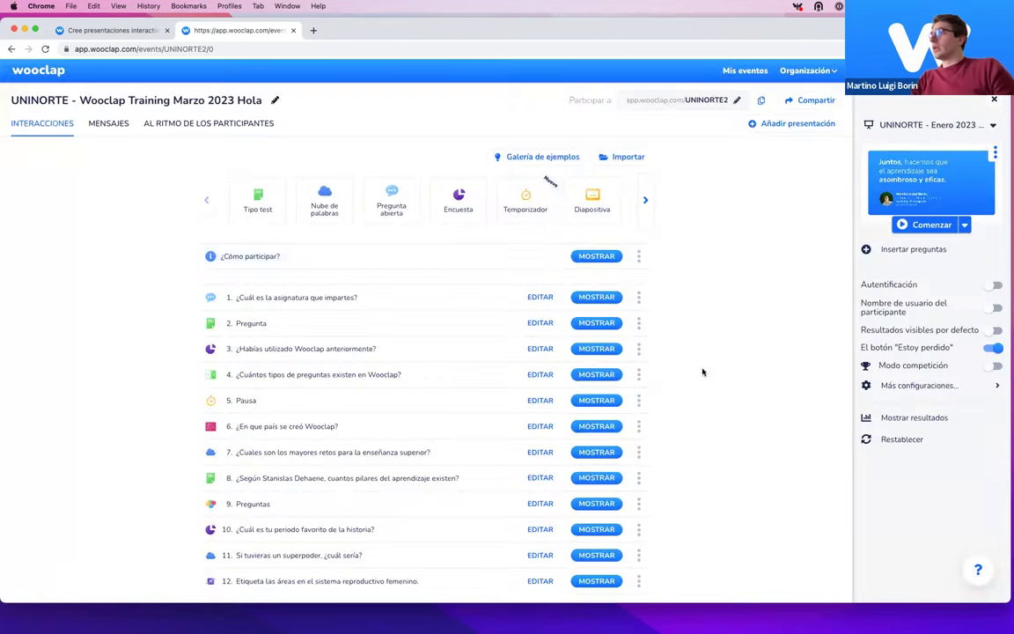
# Step: Disable the "Estoy perdido" button, then try out Modo competición and switch it and the participant username option off again
pyautogui.click(993, 348)
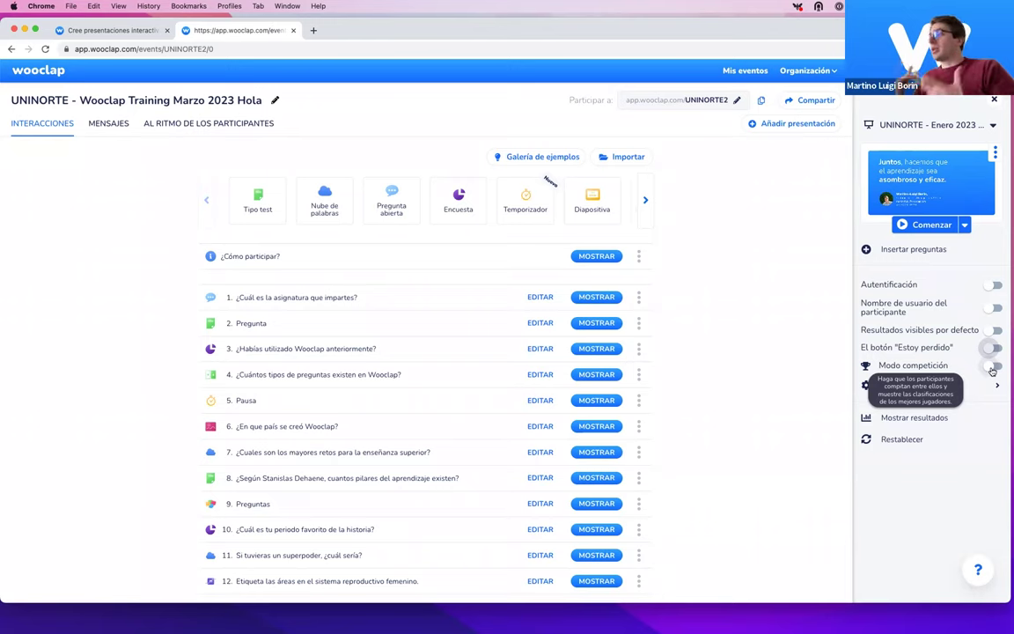
pyautogui.click(993, 368)
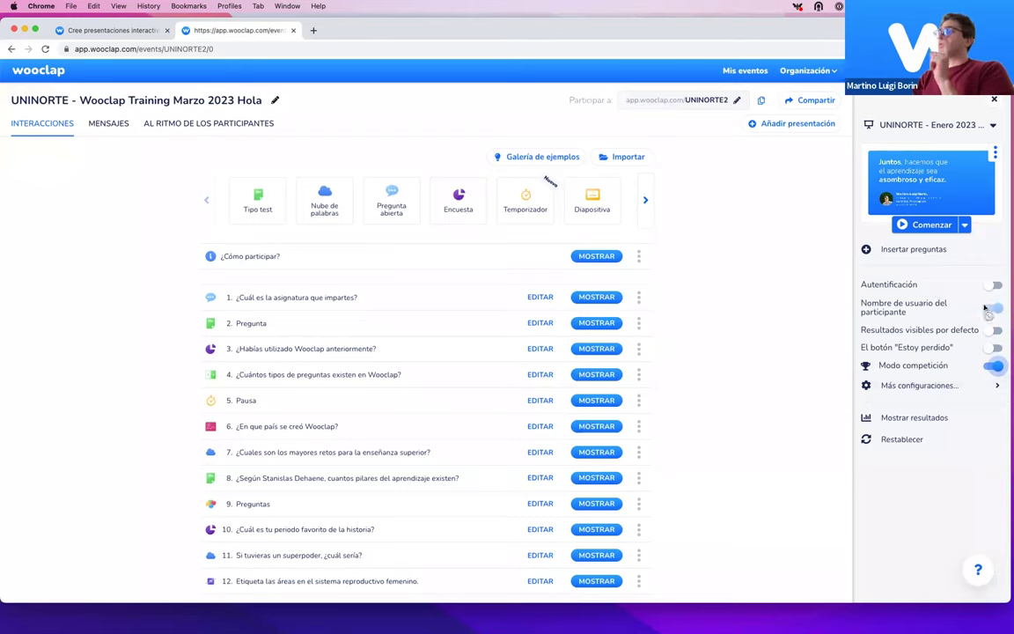
pyautogui.moveTo(1003, 307)
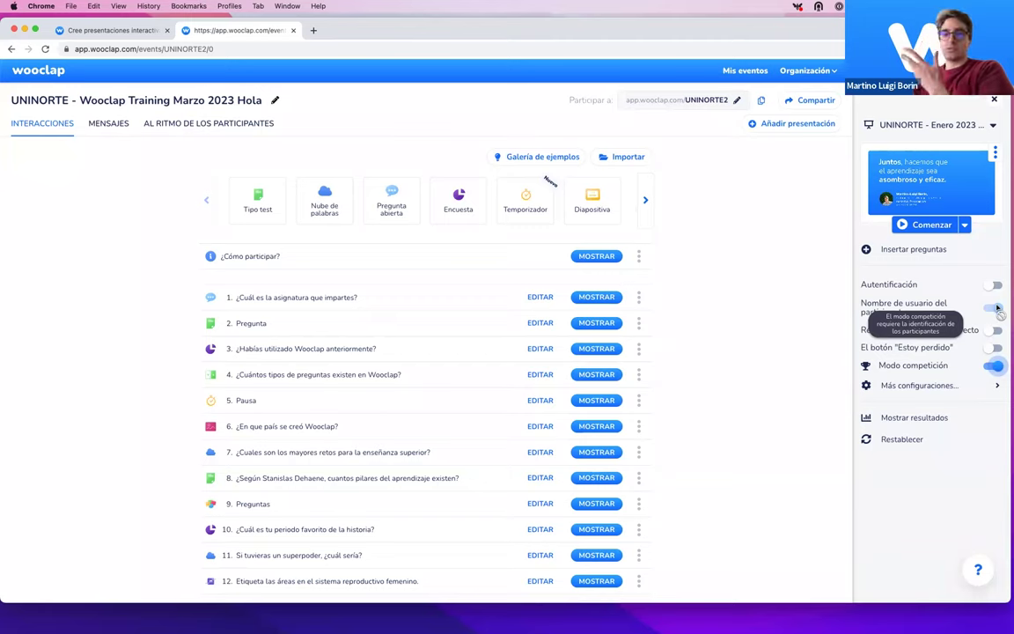
pyautogui.moveTo(998, 373)
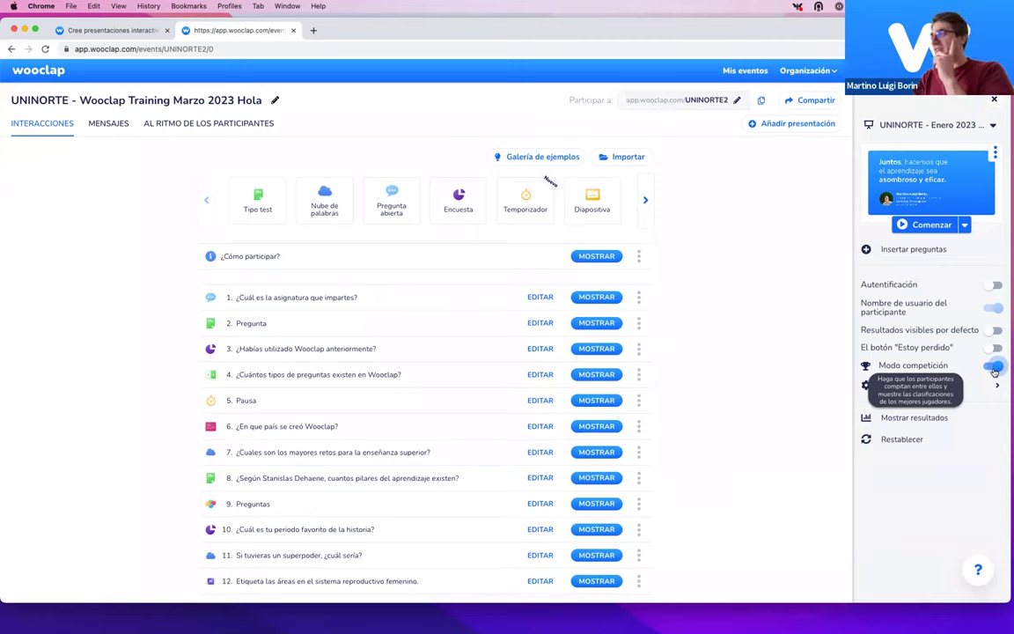
pyautogui.click(995, 366)
pyautogui.click(993, 309)
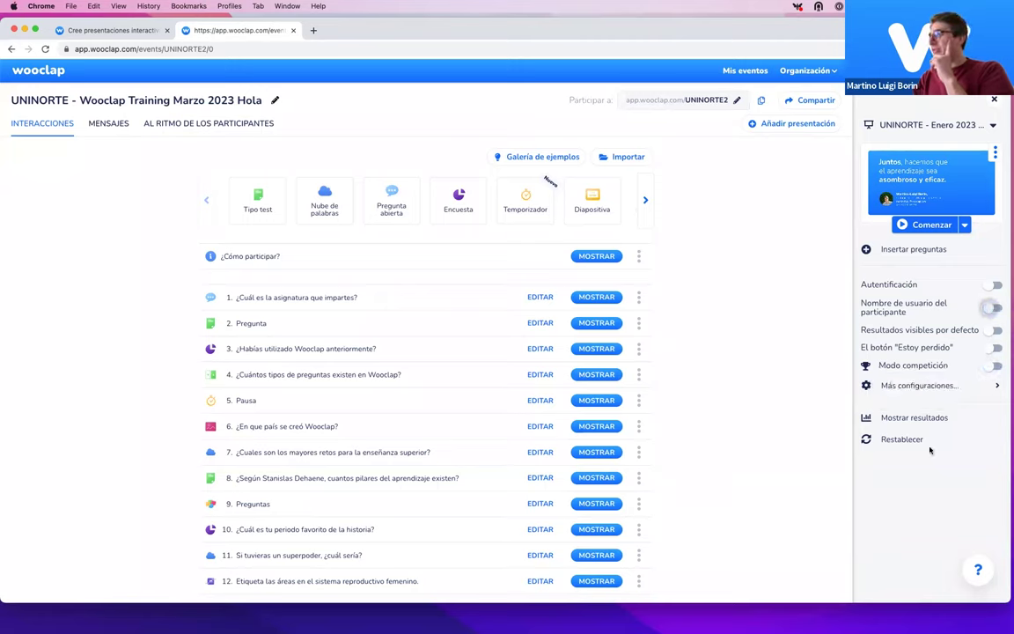
# Step: Open the event's additional settings and turn on team mode so participants can answer questions in teams
pyautogui.click(901, 393)
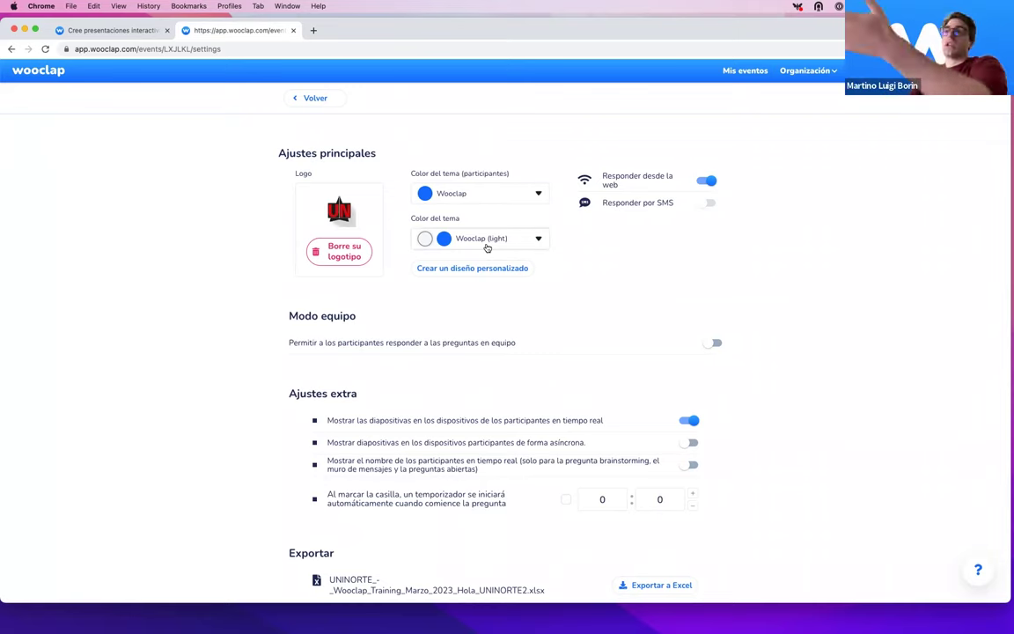
pyautogui.scroll(-1, 566, 346)
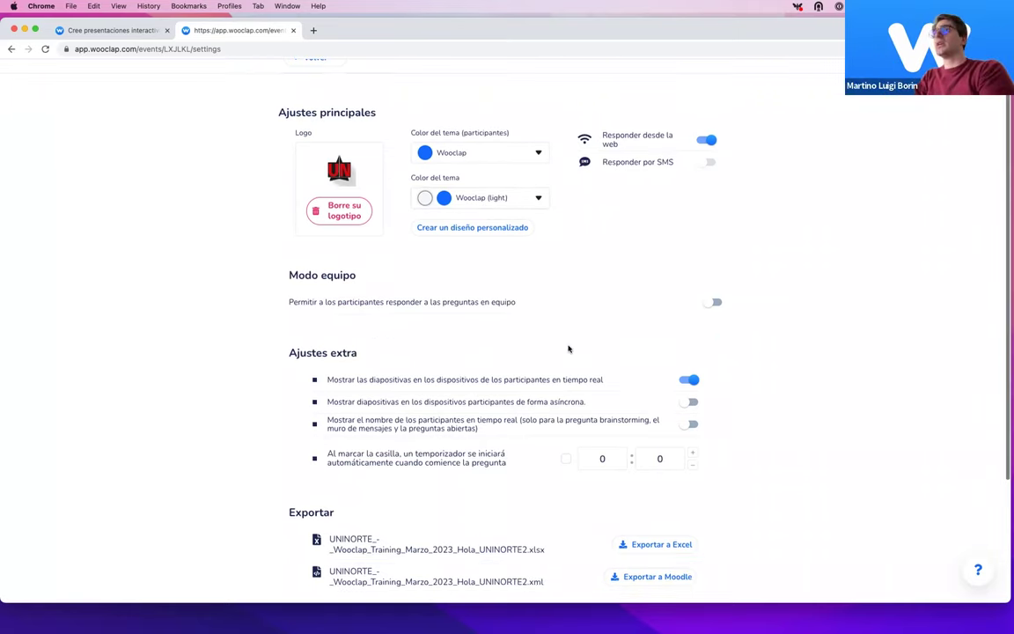
pyautogui.click(712, 302)
pyautogui.scroll(-1, 586, 337)
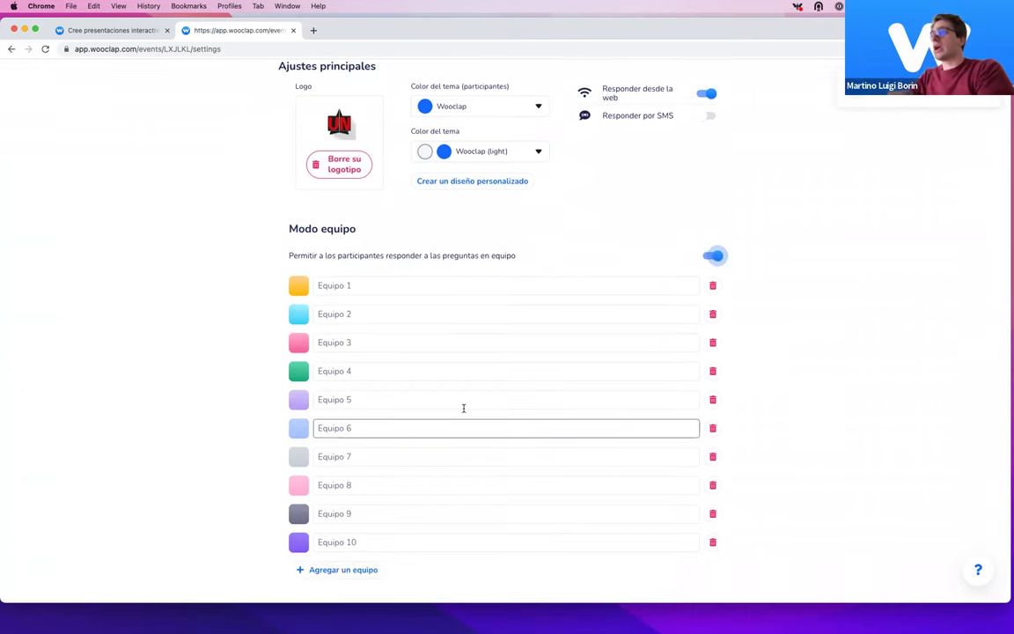
# Step: Add five more teams to the team mode list, from Equipo 11 to Equipo 15
pyautogui.scroll(-2, 464, 408)
pyautogui.click(336, 497)
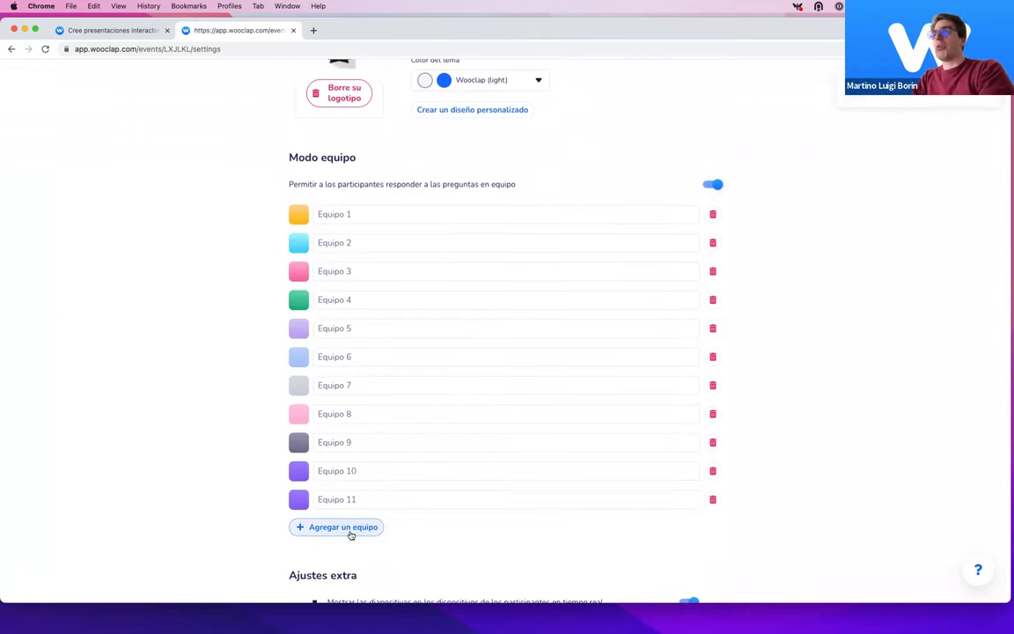
pyautogui.click(349, 529)
pyautogui.scroll(-1, 416, 523)
pyautogui.click(350, 527)
pyautogui.scroll(-3, 350, 551)
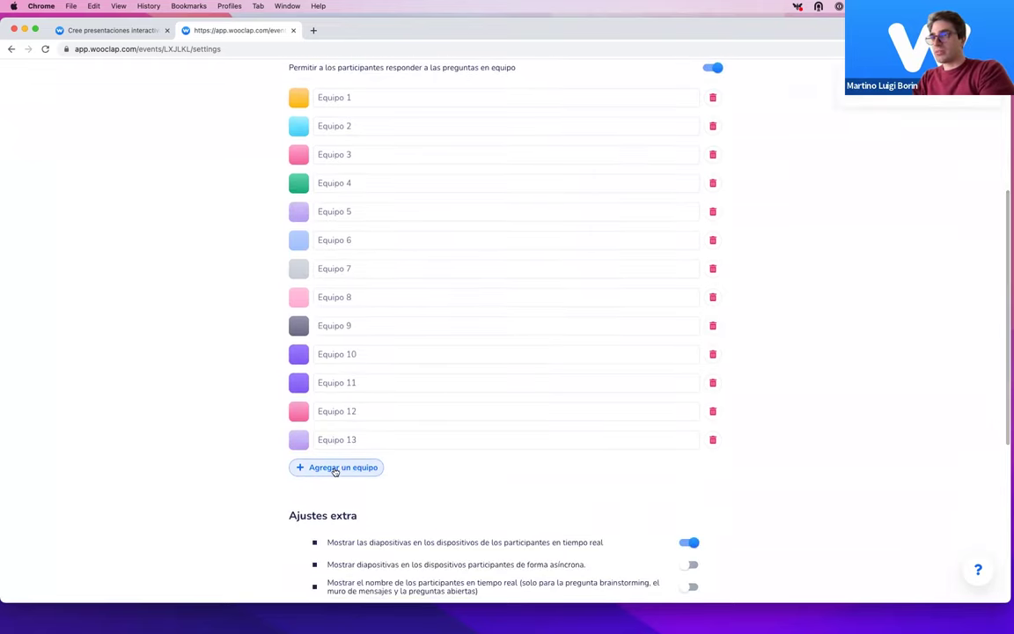
pyautogui.click(355, 475)
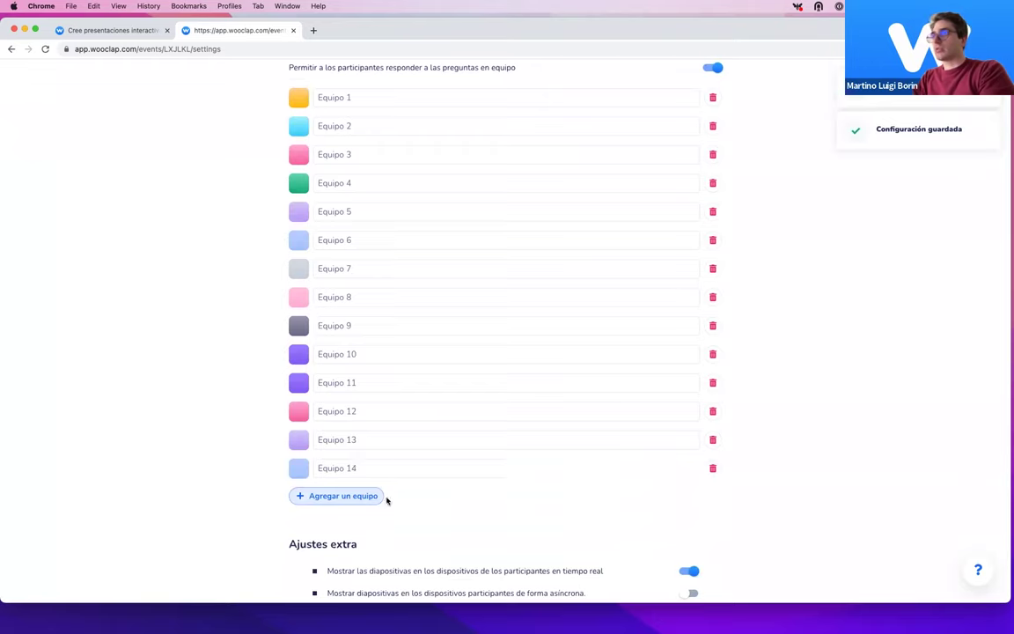
pyautogui.click(370, 495)
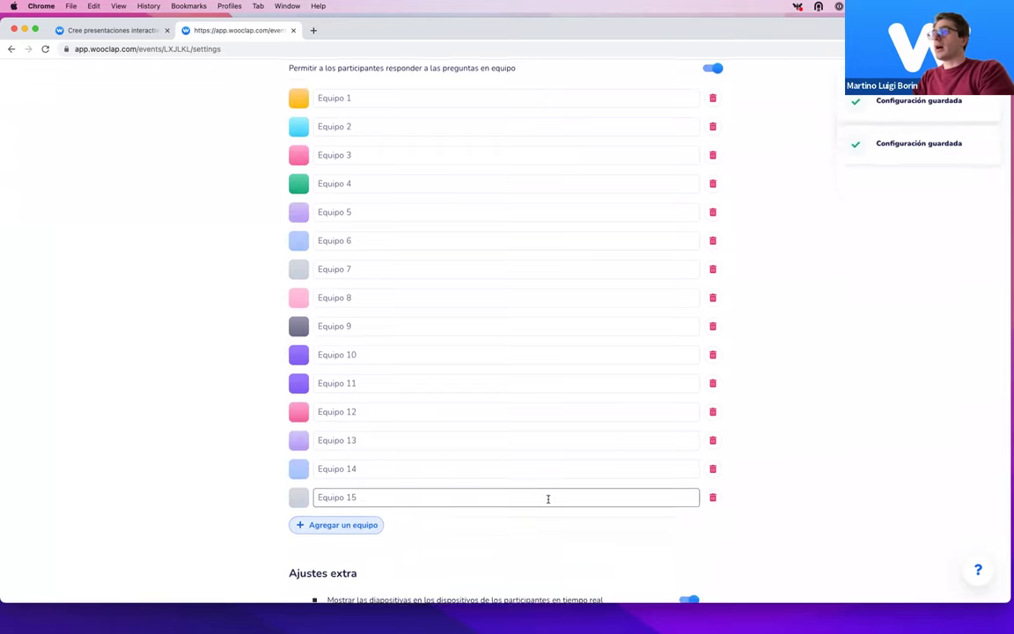
pyautogui.scroll(2, 546, 497)
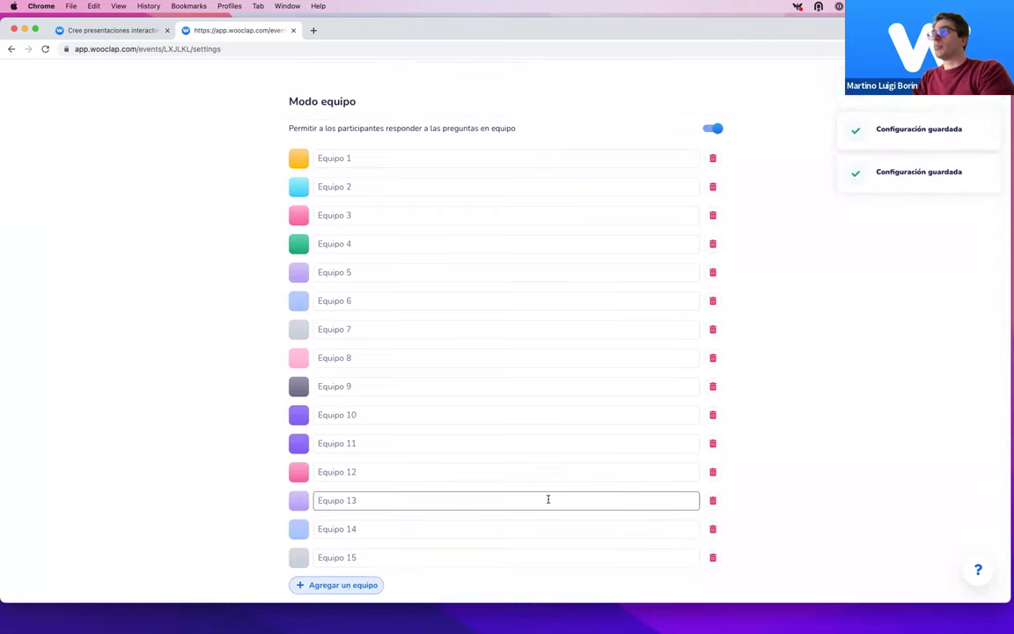
pyautogui.scroll(2, 548, 499)
pyautogui.scroll(-2, 495, 475)
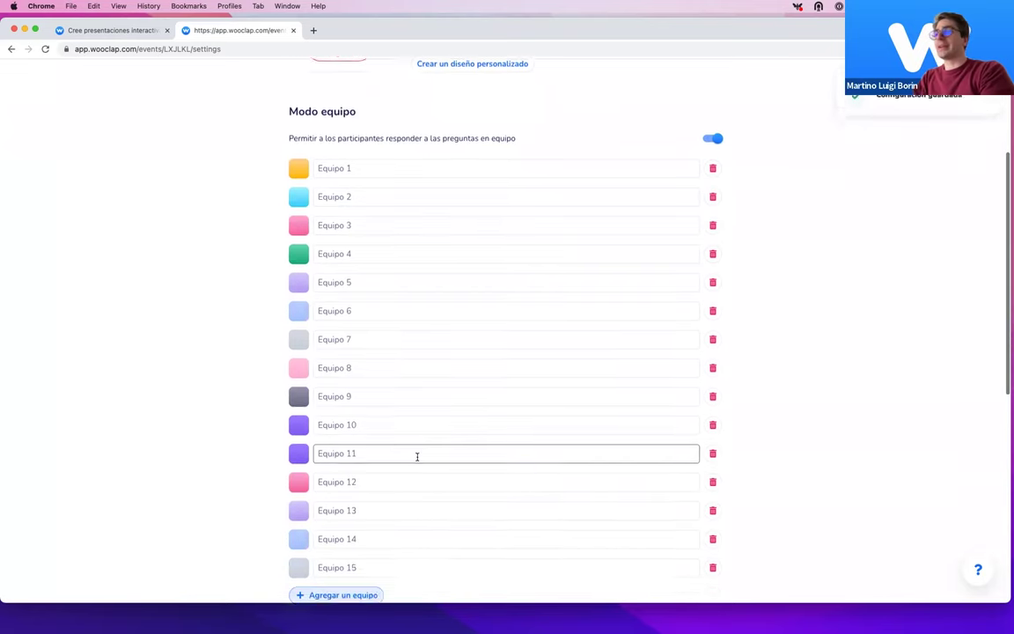
# Step: Turn off team mode in the event's settings and return to the event's interaction list
pyautogui.scroll(-1, 405, 431)
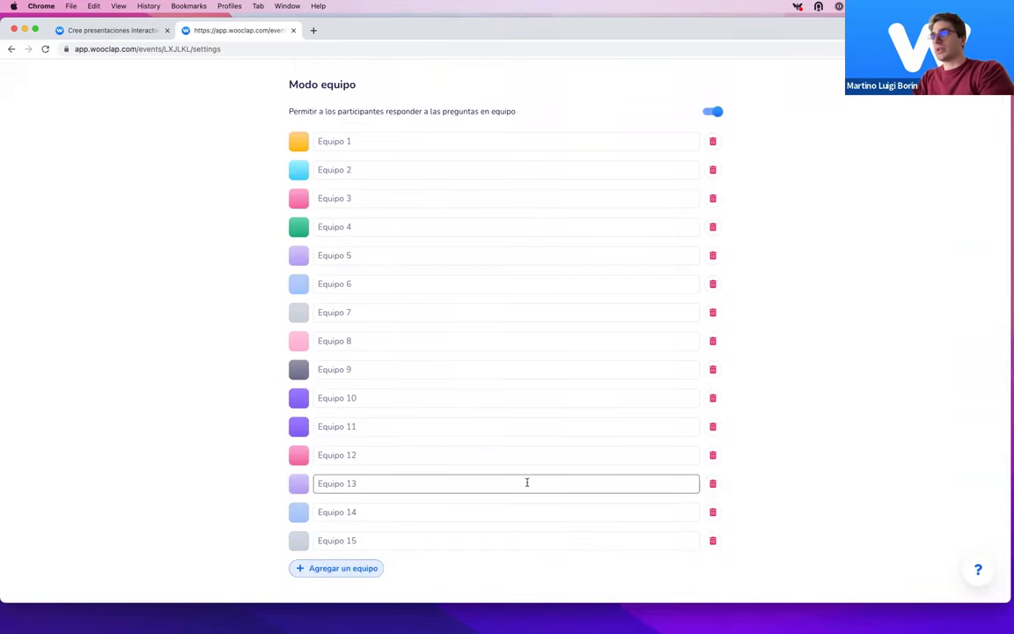
pyautogui.scroll(2, 527, 483)
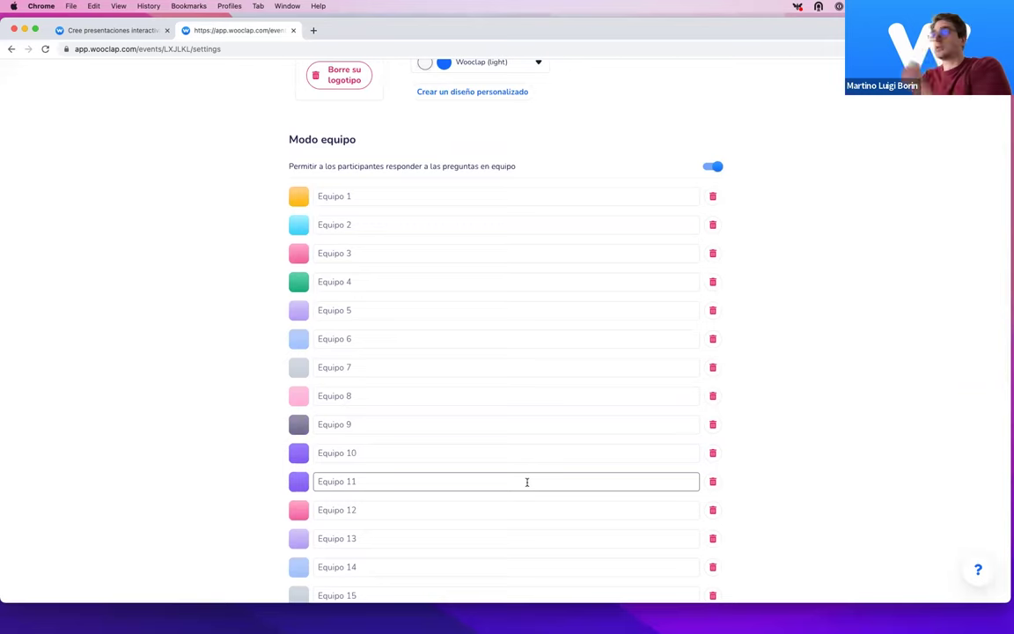
pyautogui.scroll(3, 527, 483)
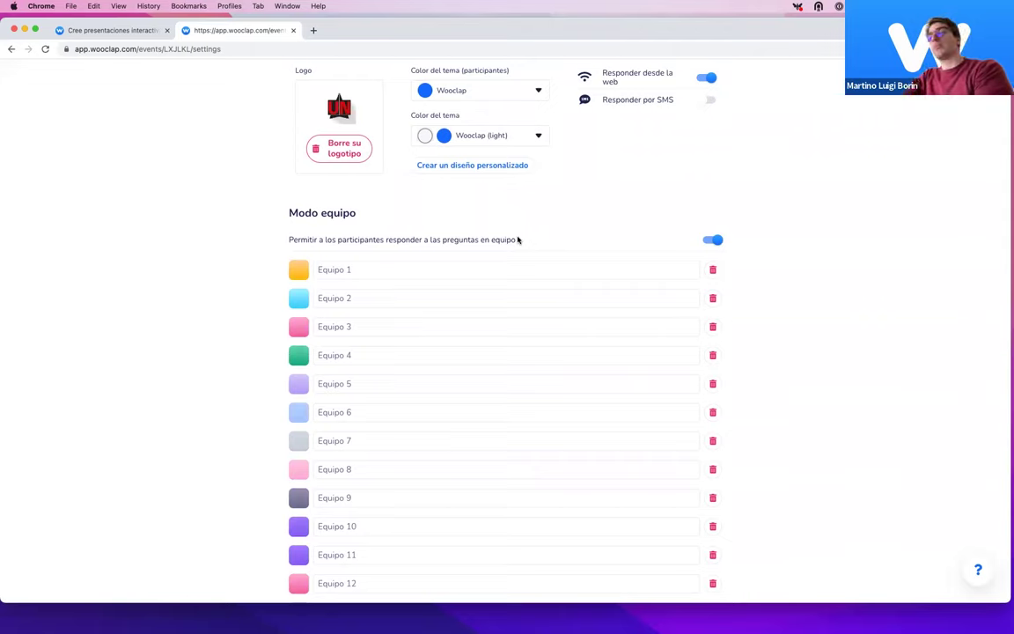
pyautogui.click(715, 240)
pyautogui.scroll(-1, 734, 310)
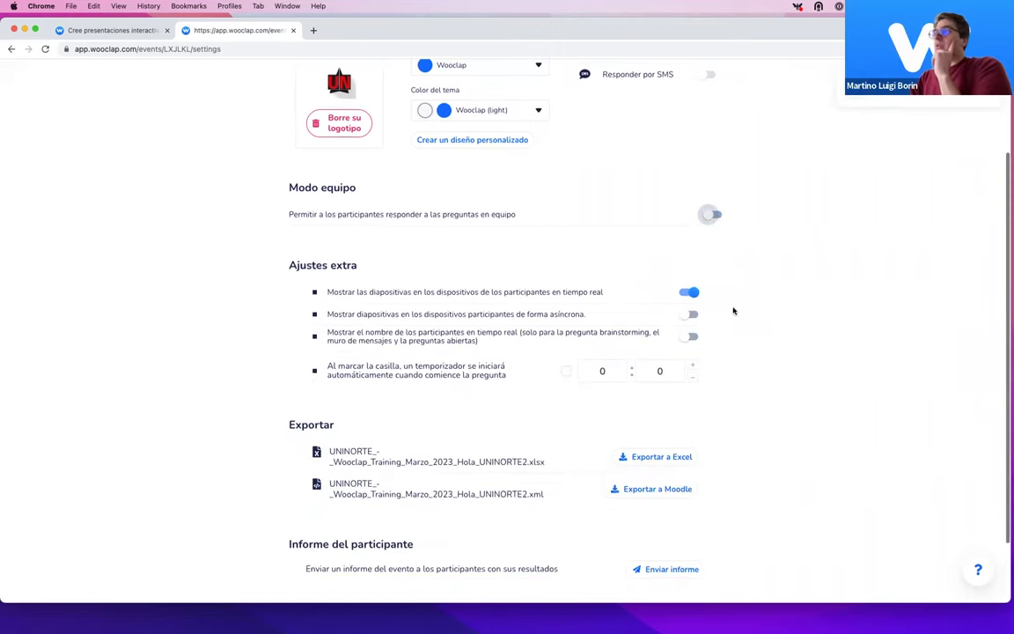
pyautogui.scroll(-2, 738, 364)
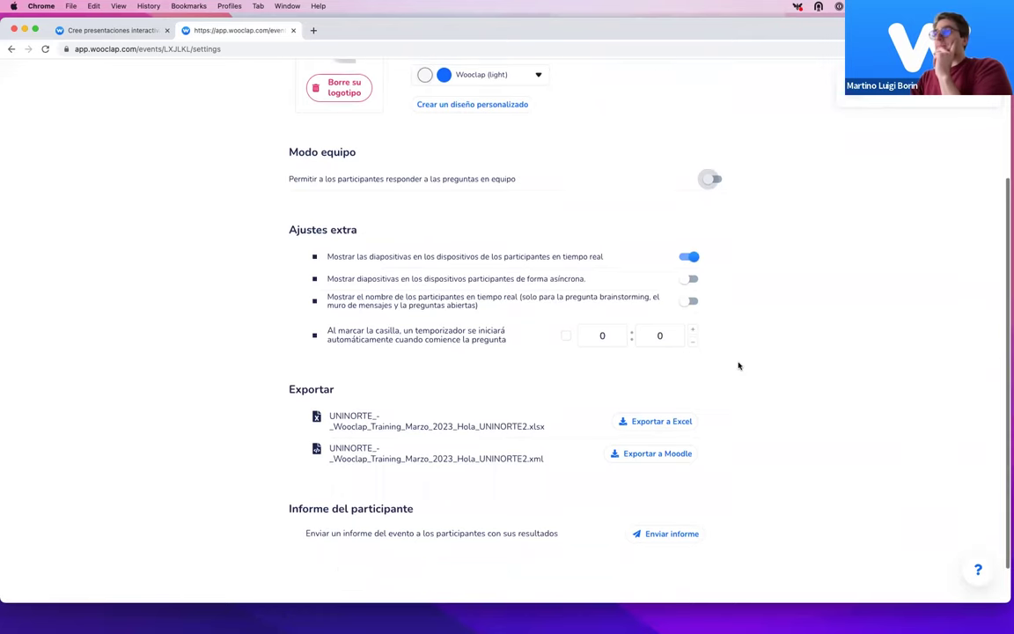
pyautogui.scroll(5, 738, 362)
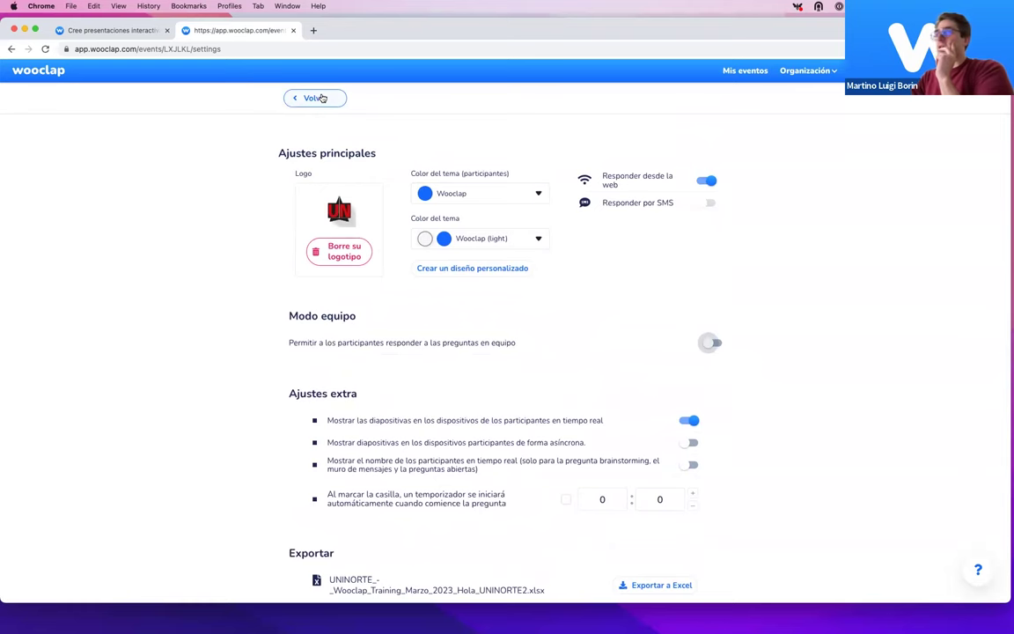
pyautogui.click(314, 98)
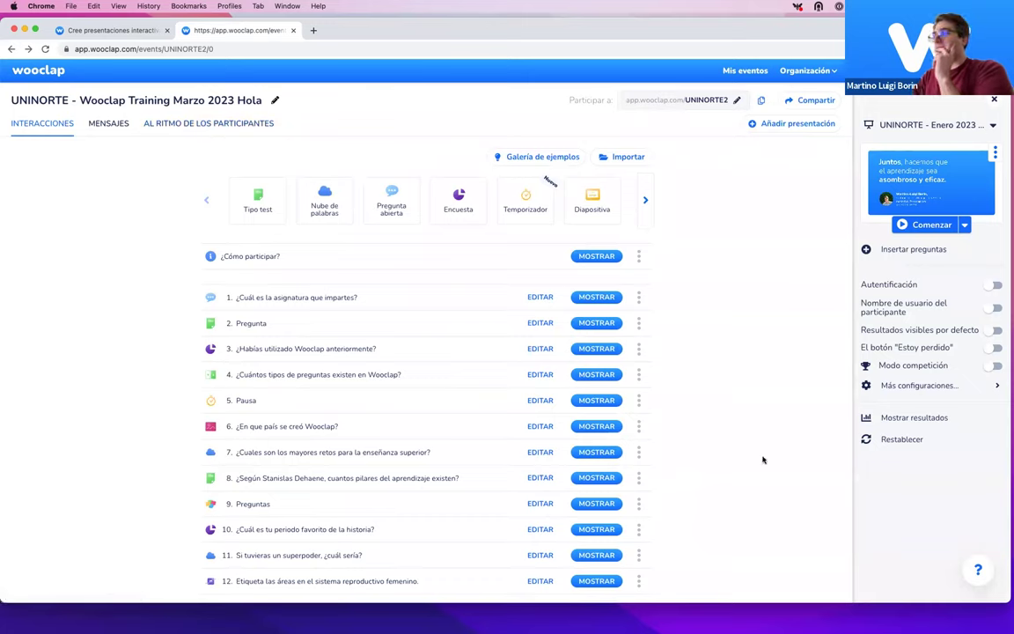
# Step: Open the event's results and review the complete presentation report and the per-question results
pyautogui.click(914, 418)
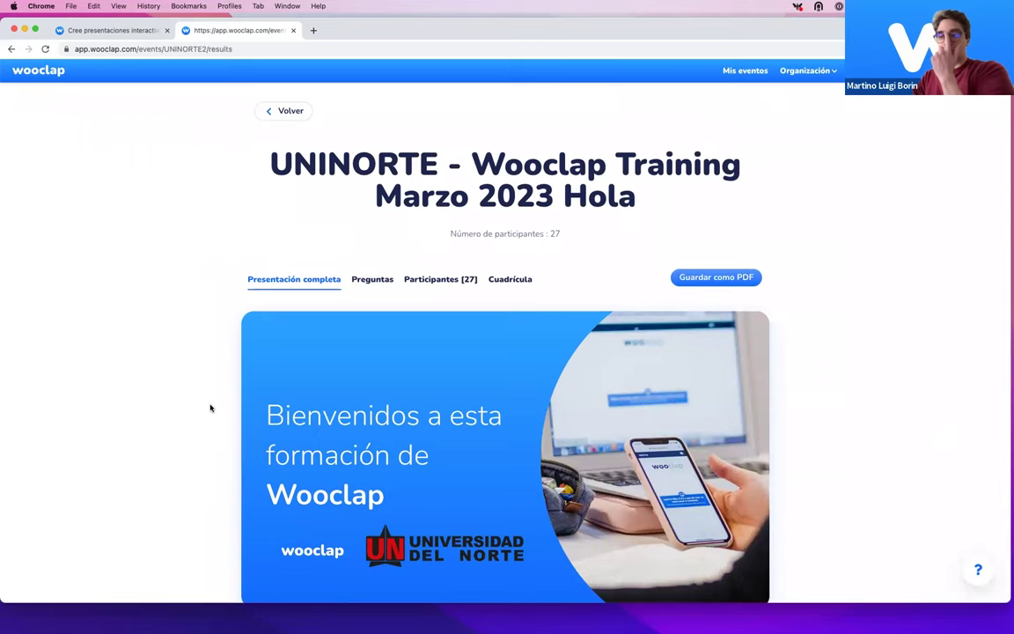
pyautogui.scroll(-3, 210, 408)
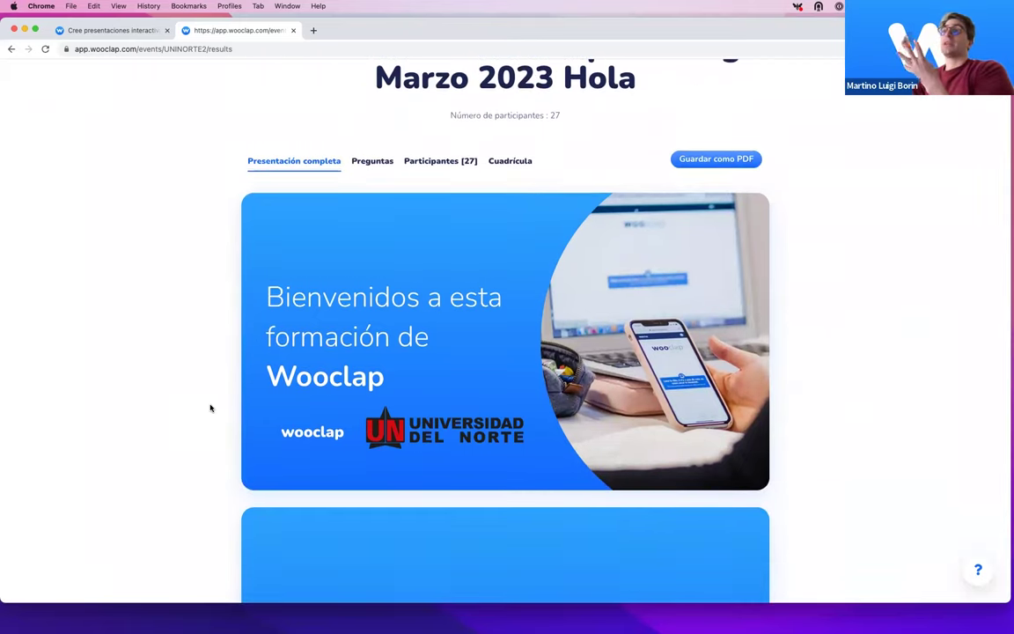
pyautogui.scroll(-9, 210, 408)
pyautogui.scroll(-6, 211, 407)
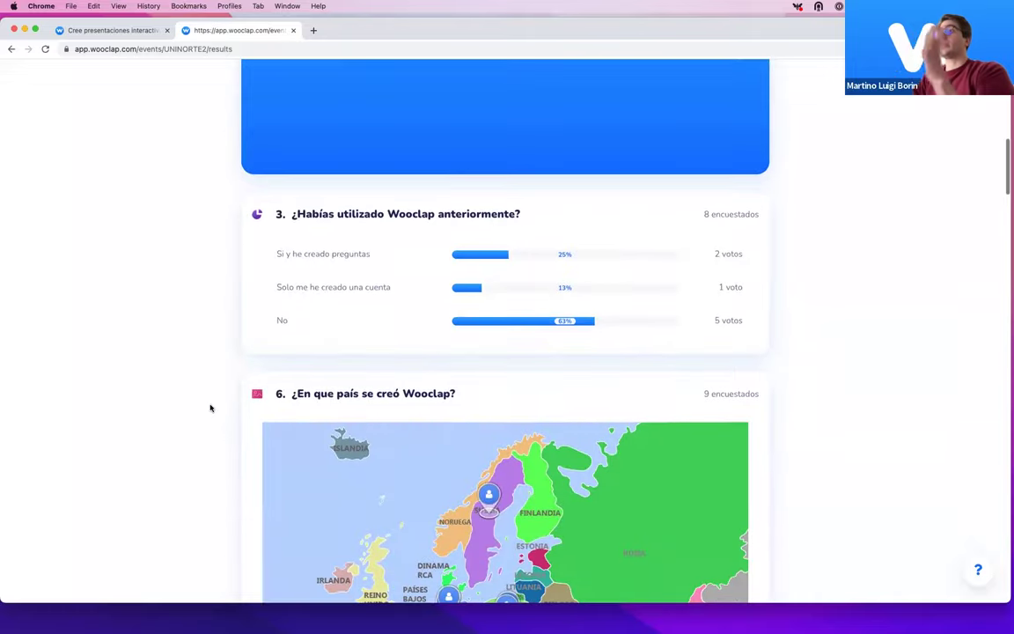
pyautogui.scroll(-11, 211, 408)
pyautogui.scroll(-20, 210, 407)
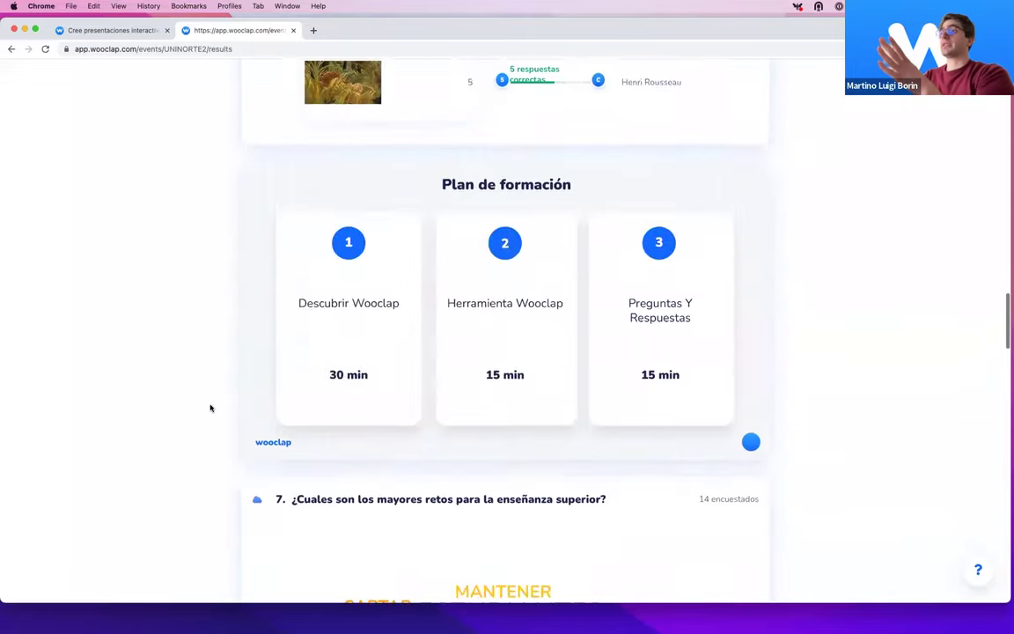
pyautogui.scroll(20, 211, 408)
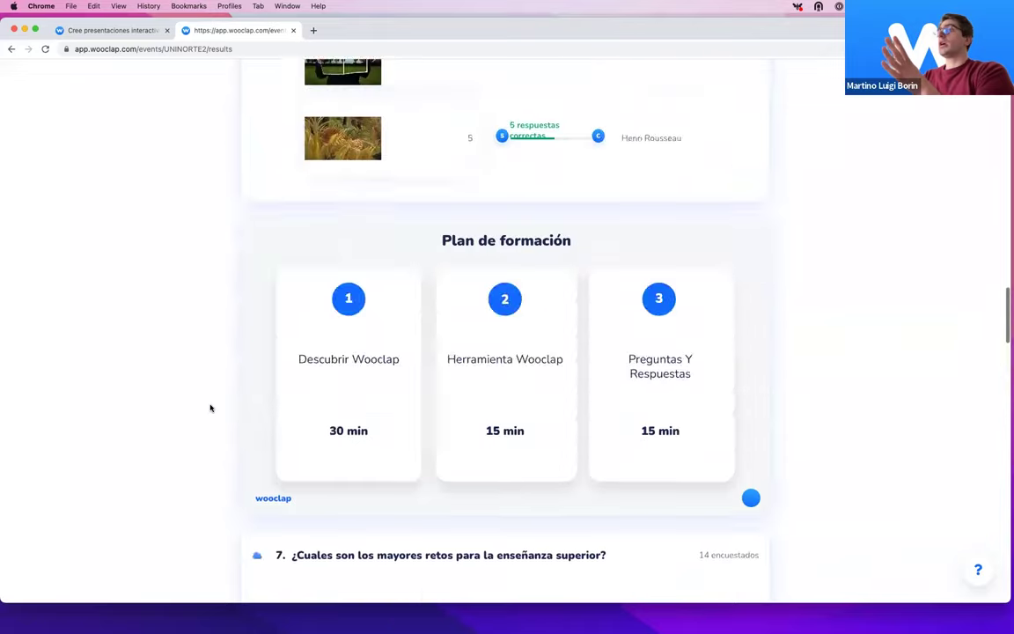
pyautogui.scroll(20, 210, 408)
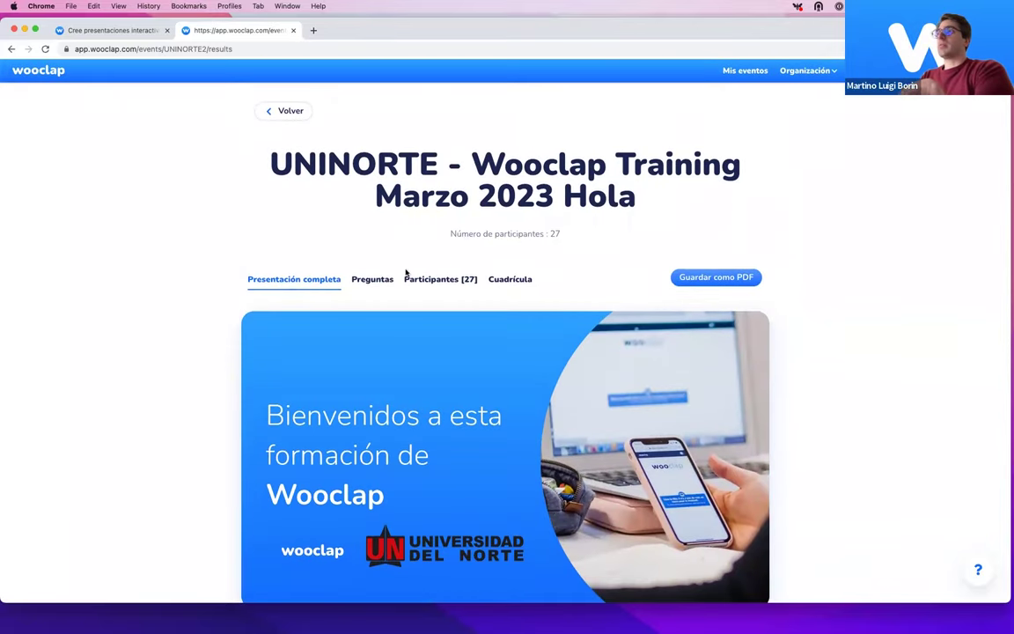
pyautogui.click(374, 282)
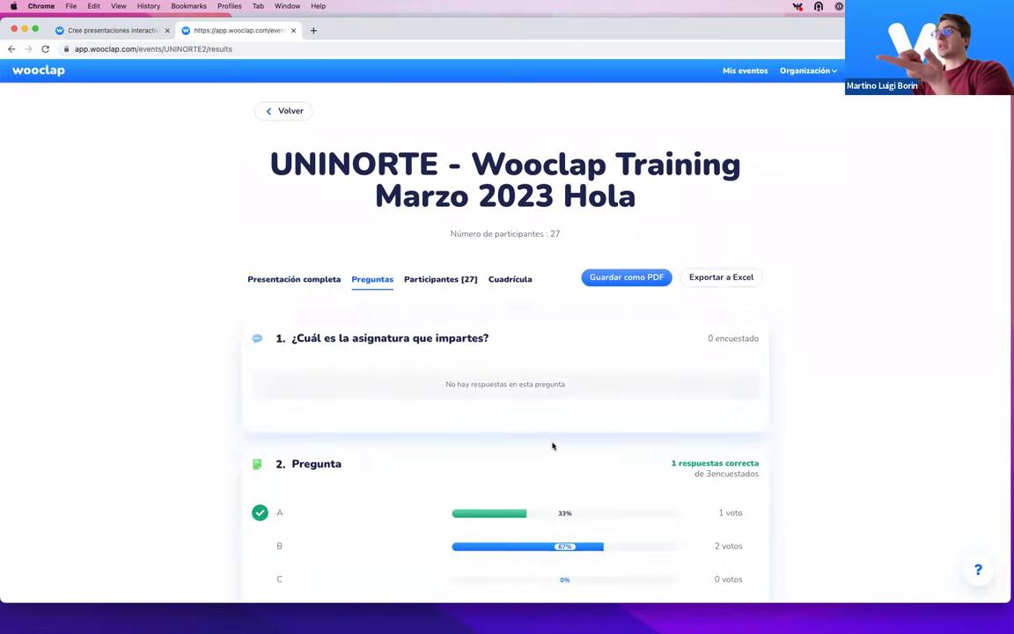
pyautogui.scroll(-3, 558, 512)
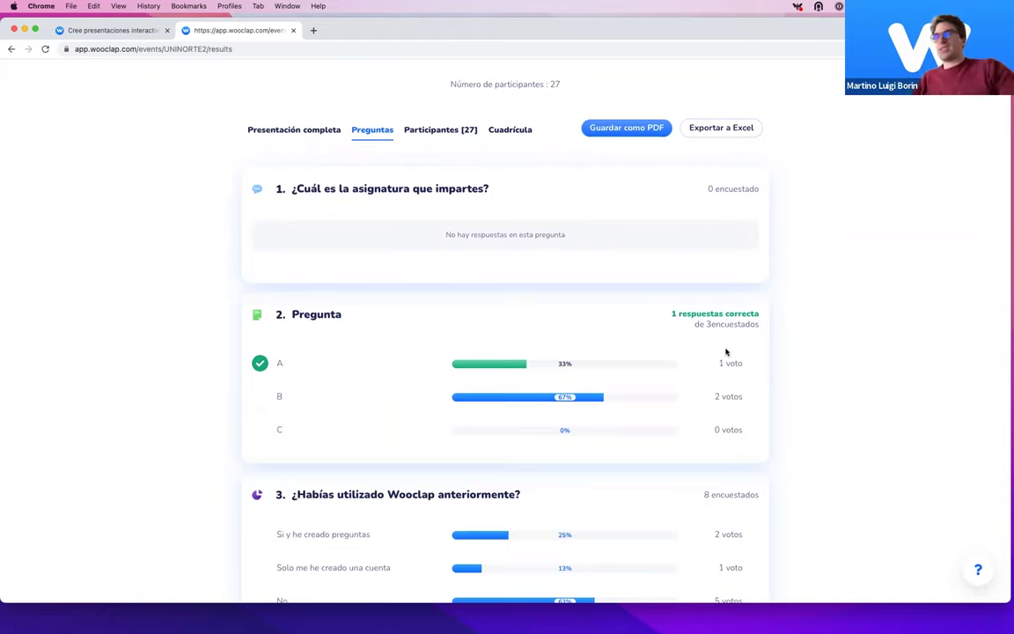
# Step: Open the participants report and examine the individual answers of Anónimo 7
pyautogui.click(407, 127)
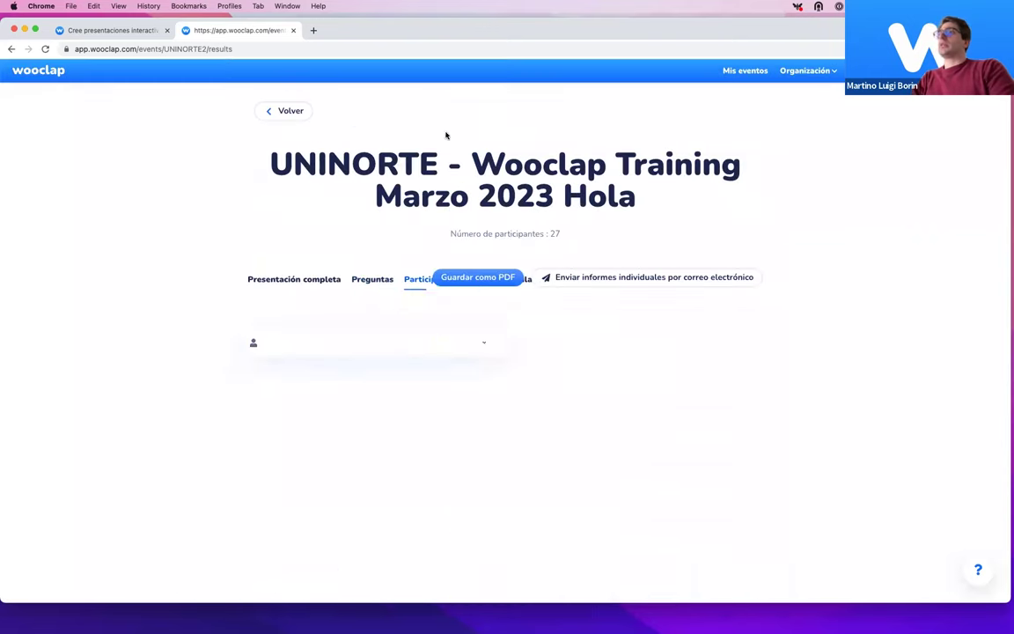
pyautogui.scroll(-3, 453, 418)
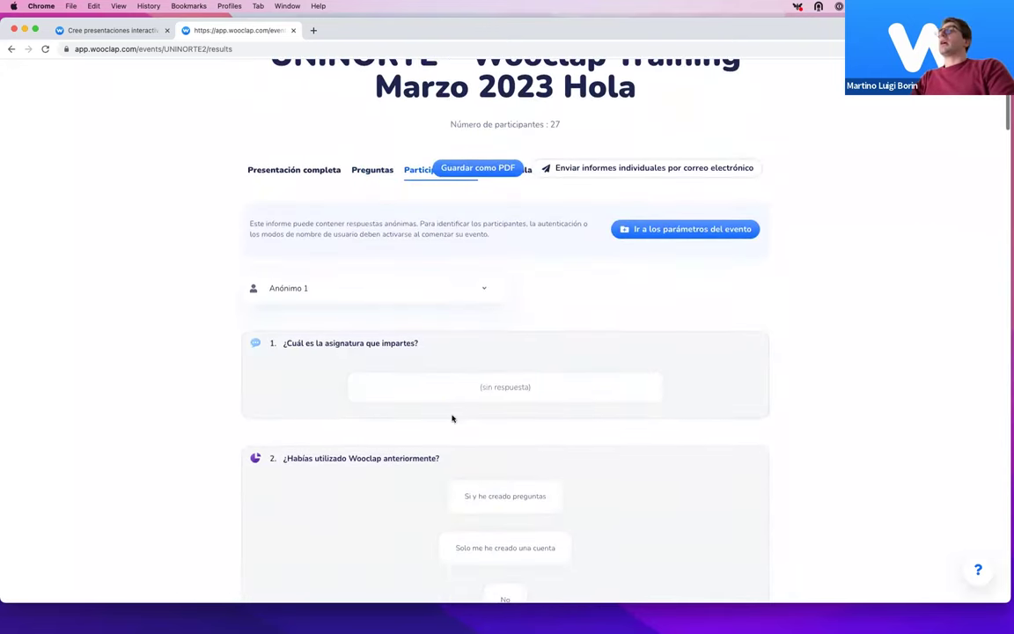
pyautogui.scroll(-1, 520, 400)
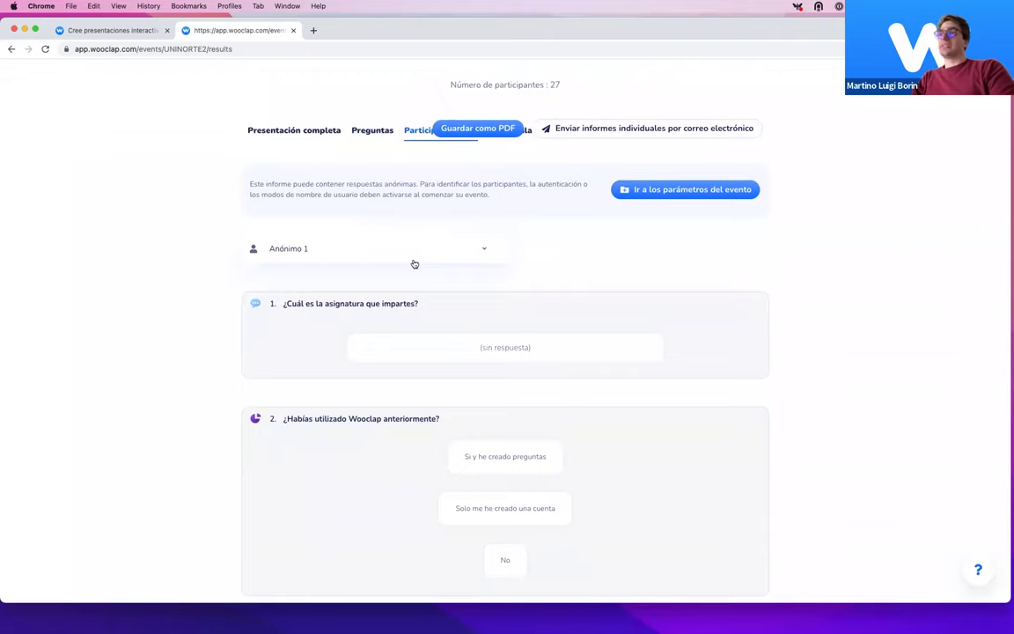
pyautogui.click(414, 261)
pyautogui.scroll(-3, 396, 355)
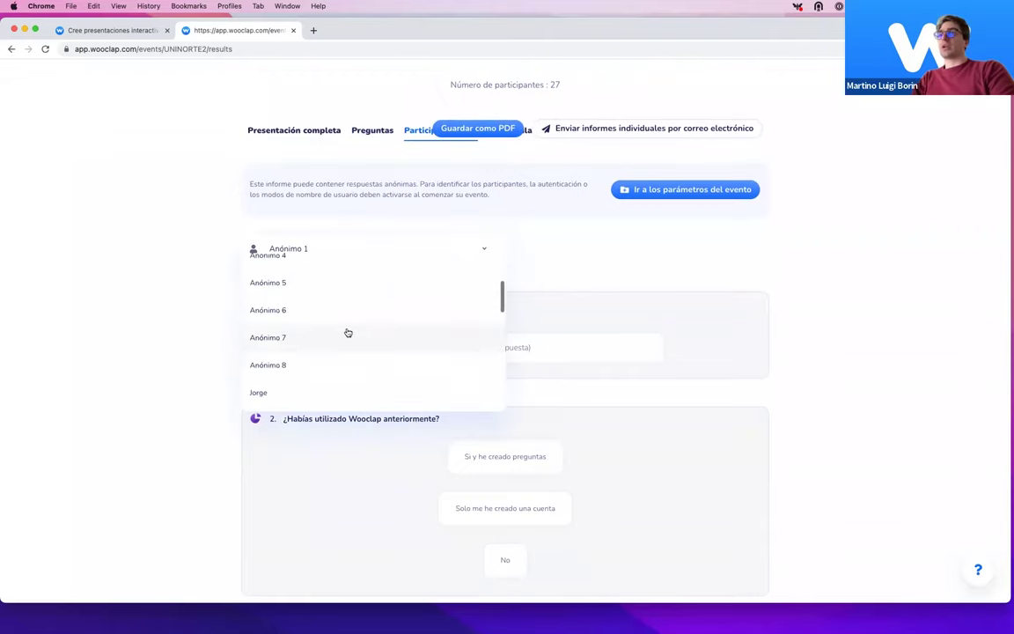
pyautogui.click(347, 332)
pyautogui.scroll(-3, 593, 371)
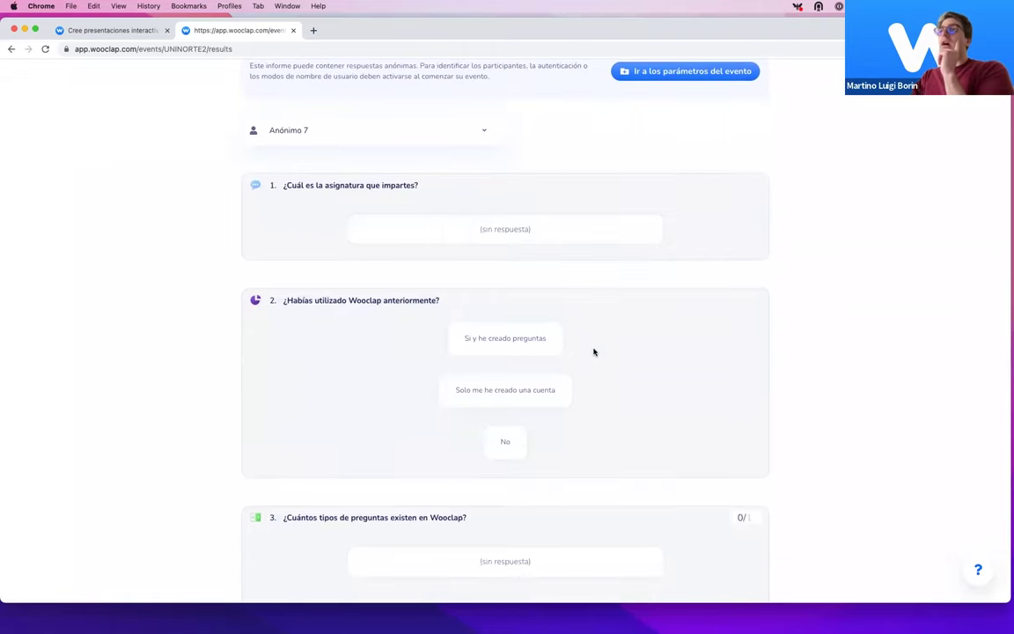
pyautogui.scroll(-2, 594, 352)
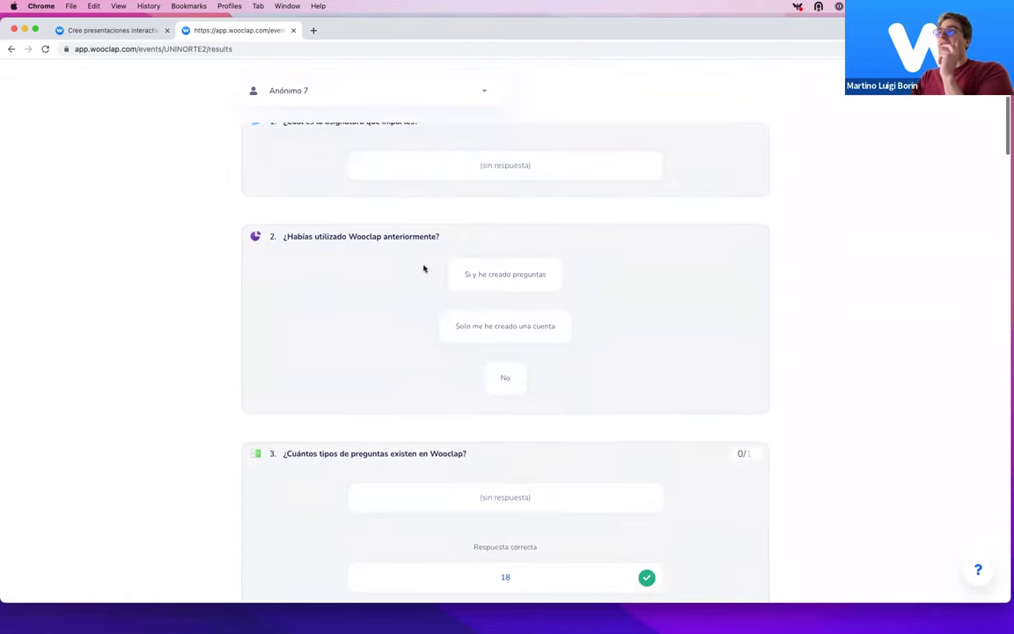
pyautogui.scroll(1, 423, 269)
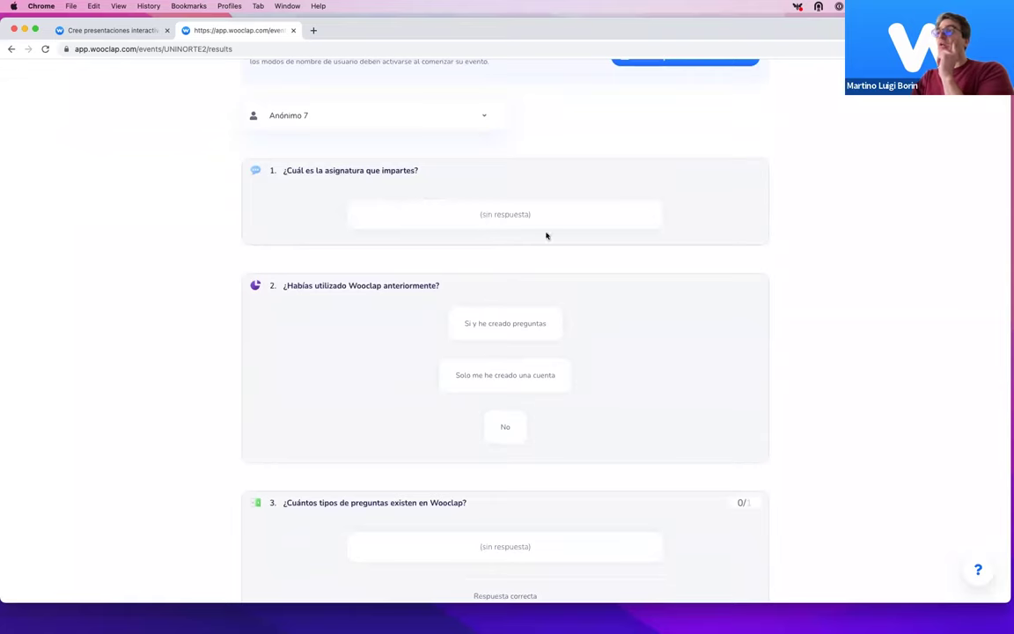
pyautogui.scroll(-3, 584, 297)
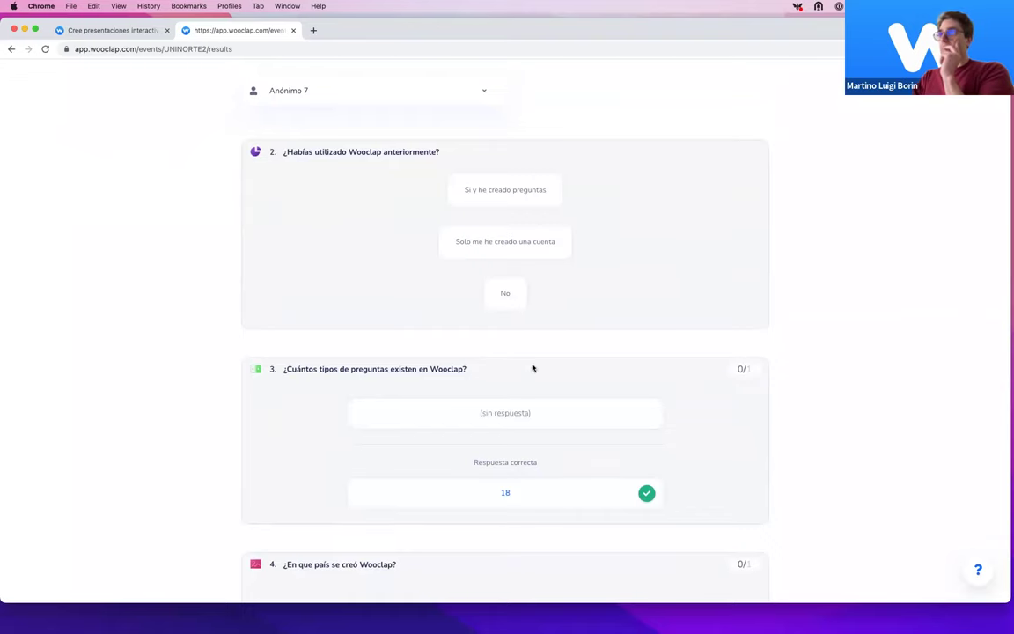
pyautogui.scroll(-3, 533, 368)
pyautogui.scroll(3, 533, 368)
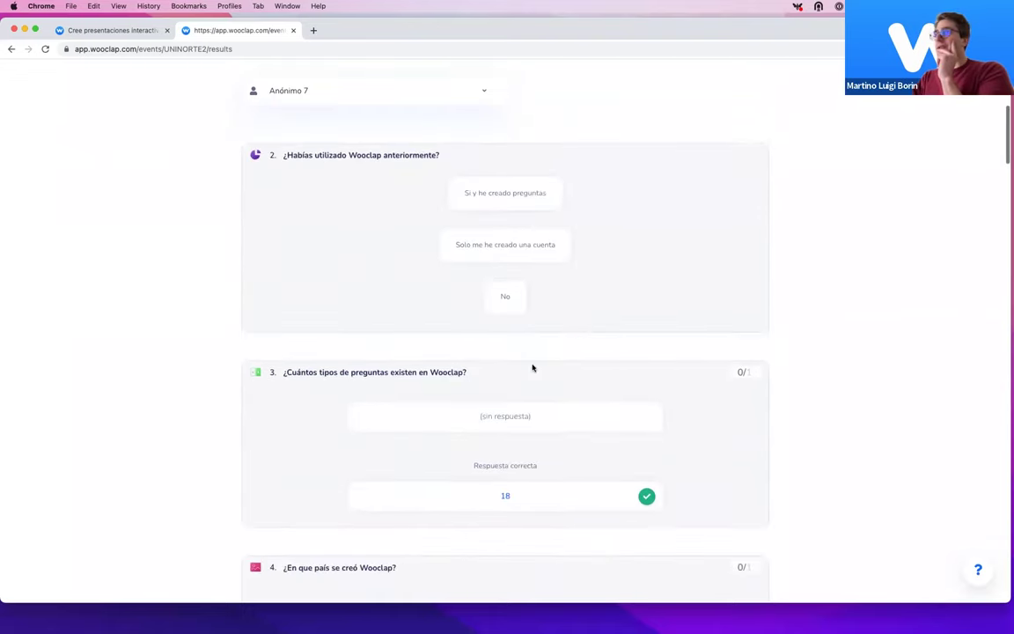
pyautogui.scroll(-4, 533, 368)
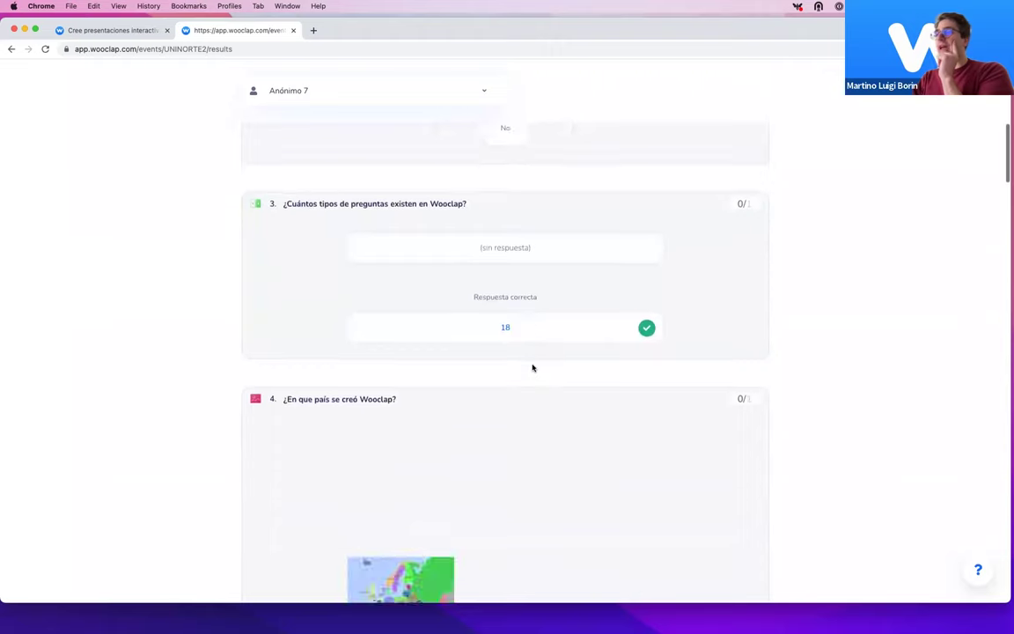
pyautogui.scroll(-10, 566, 571)
pyautogui.scroll(-5, 565, 571)
pyautogui.scroll(15, 484, 458)
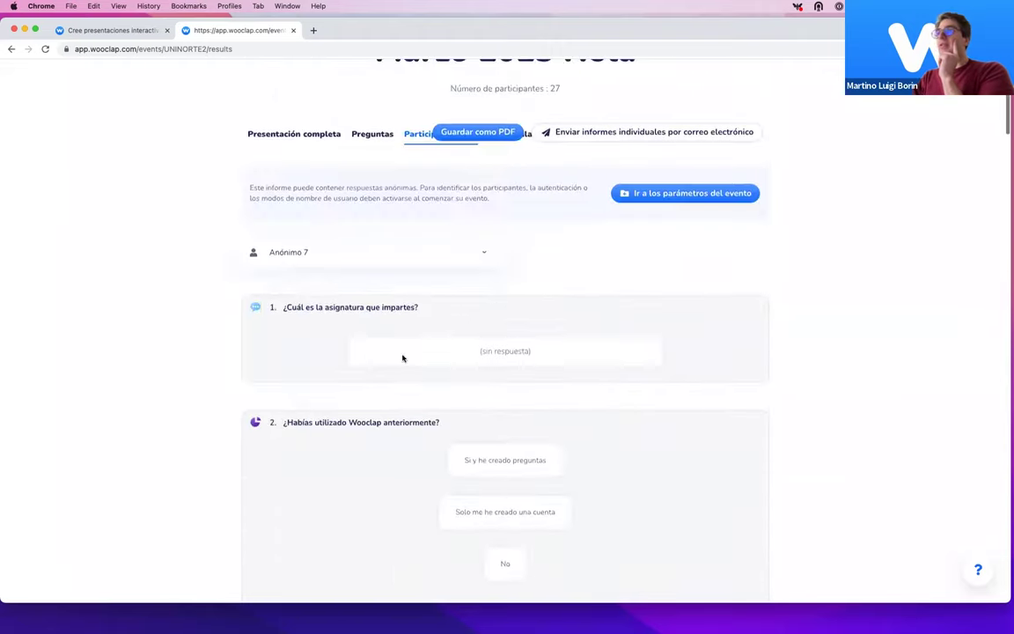
# Step: Switch the participants report to Anónimo 1 and look through that participant's answers
pyautogui.scroll(1, 400, 350)
pyautogui.click(344, 283)
pyautogui.click(339, 322)
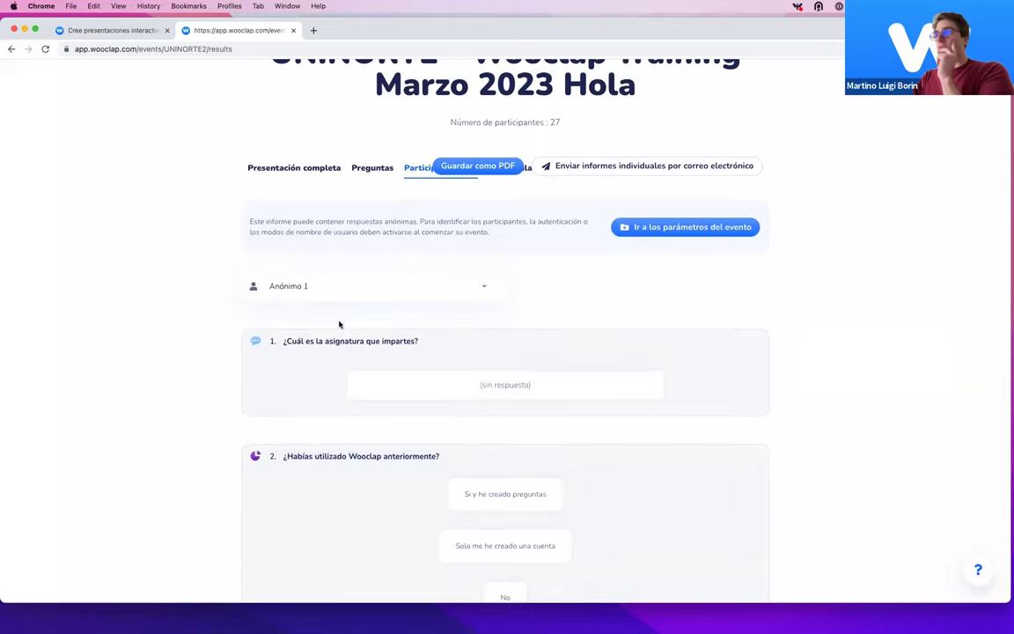
pyautogui.scroll(-10, 462, 452)
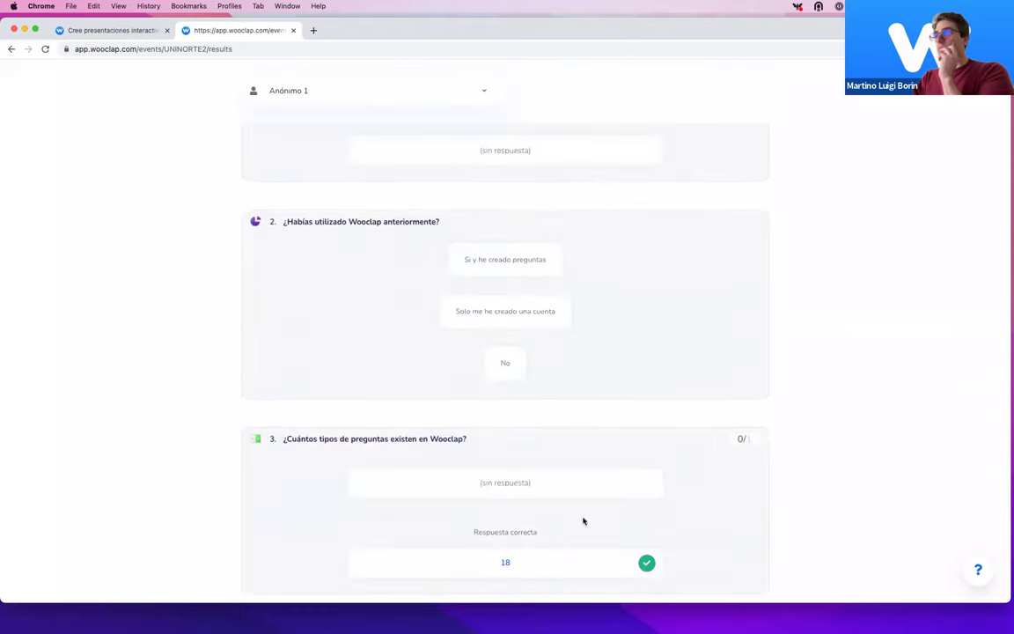
pyautogui.scroll(-15, 583, 521)
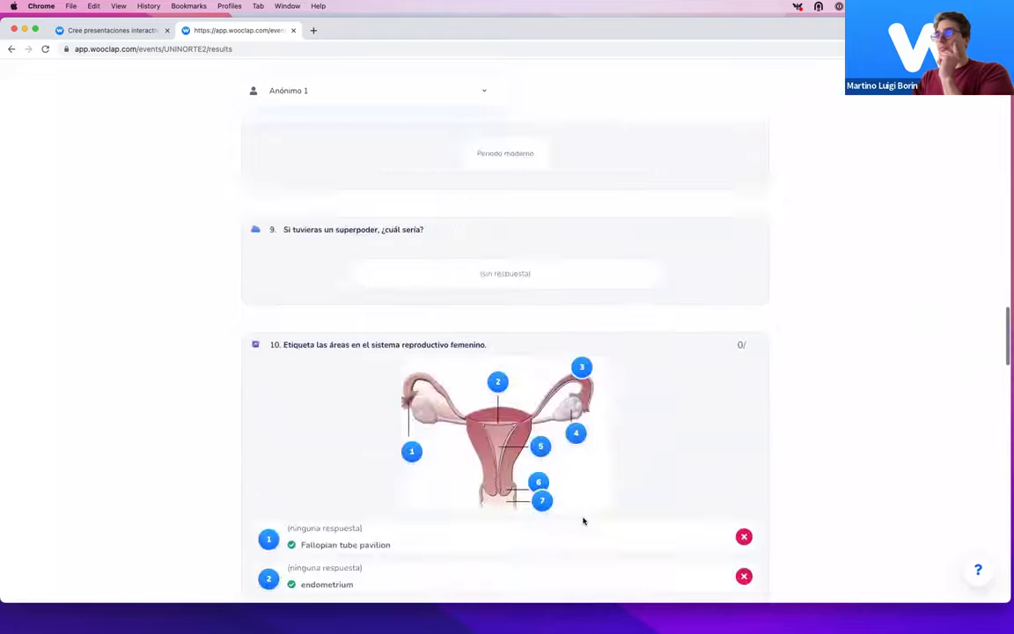
pyautogui.scroll(-5, 583, 521)
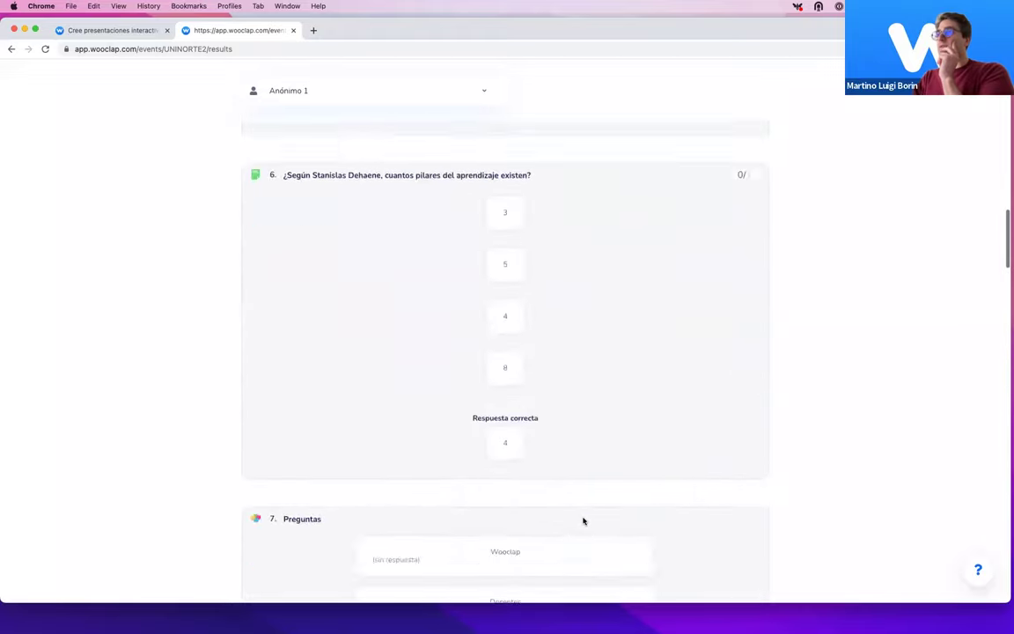
pyautogui.scroll(-5, 583, 521)
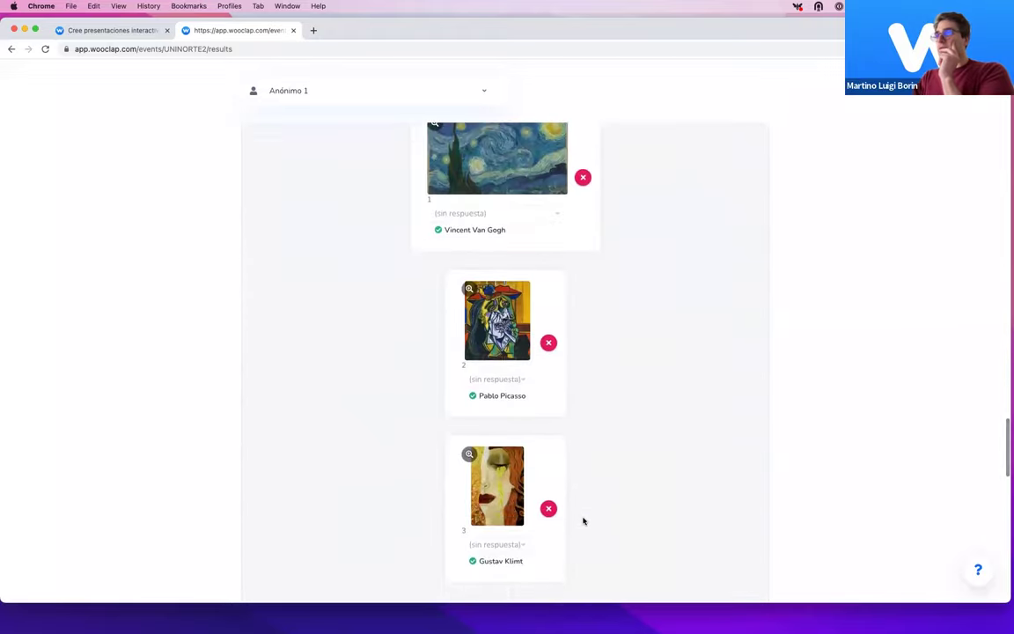
pyautogui.scroll(20, 583, 521)
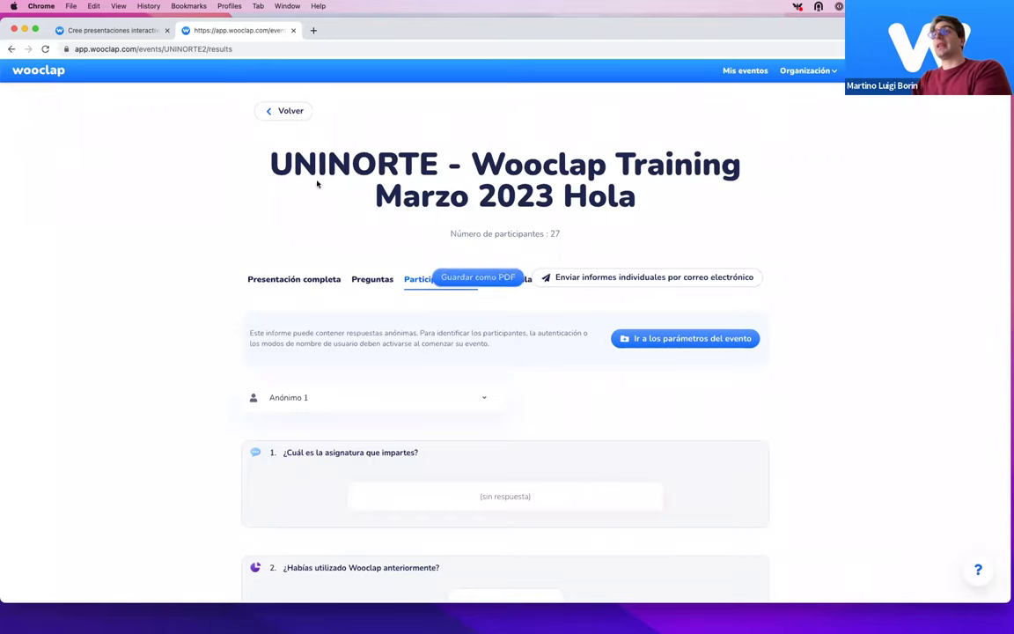
# Step: Return to the event, reopen its results and examine the Cuadrícula view of answers and scores across the questions
pyautogui.click(284, 111)
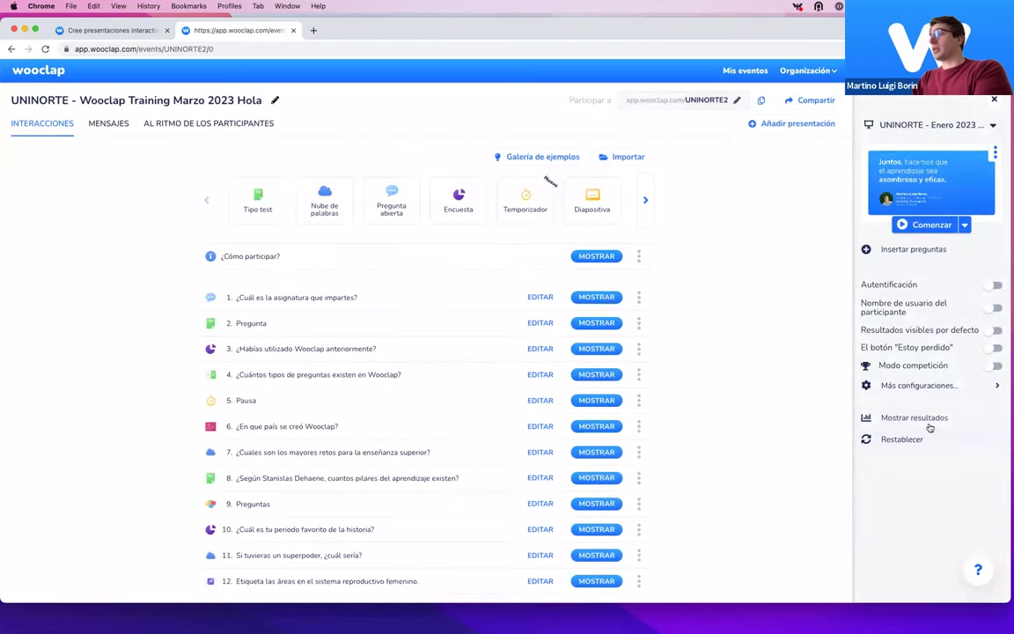
pyautogui.click(932, 426)
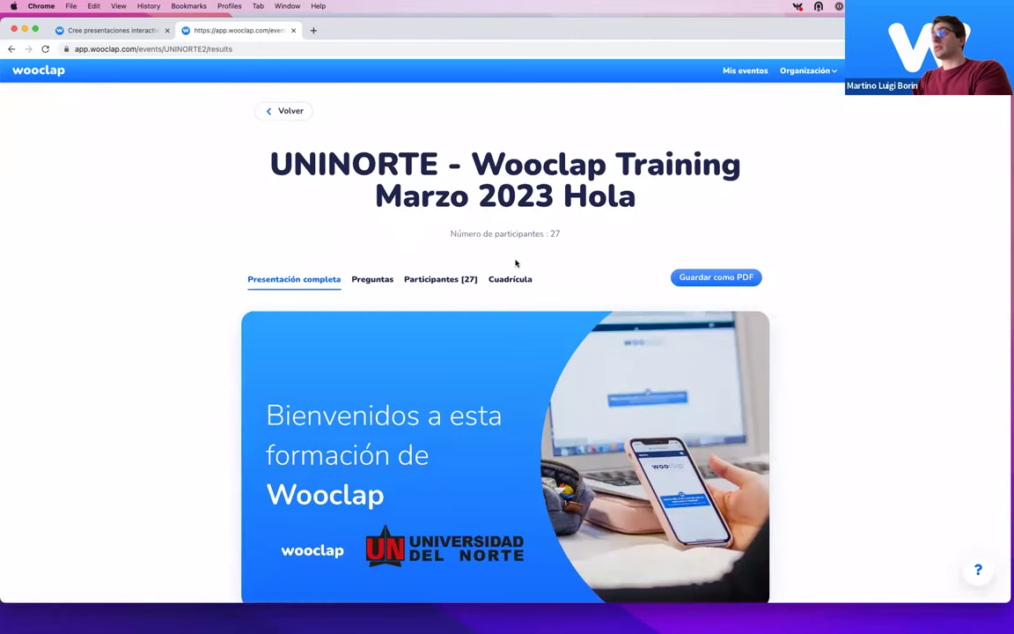
pyautogui.click(513, 279)
pyautogui.scroll(-2, 551, 394)
pyautogui.hscroll(2, 552, 394)
pyautogui.hscroll(1, 552, 394)
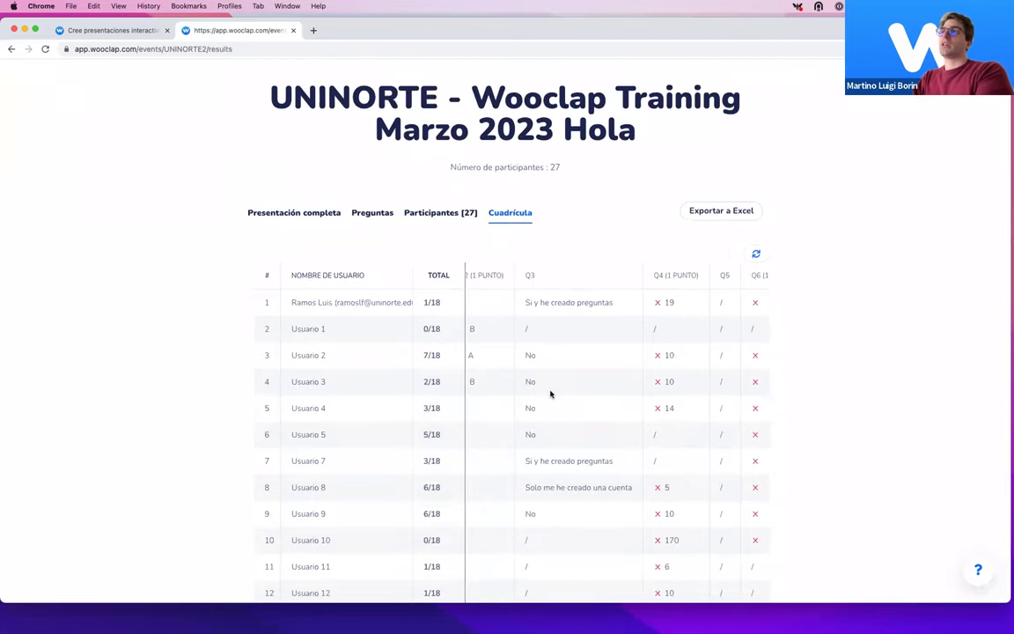
# Step: Examine the participants' answers in the remaining Cuadrícula columns through Q15, including the averages row, and return to the event
pyautogui.hscroll(4, 587, 438)
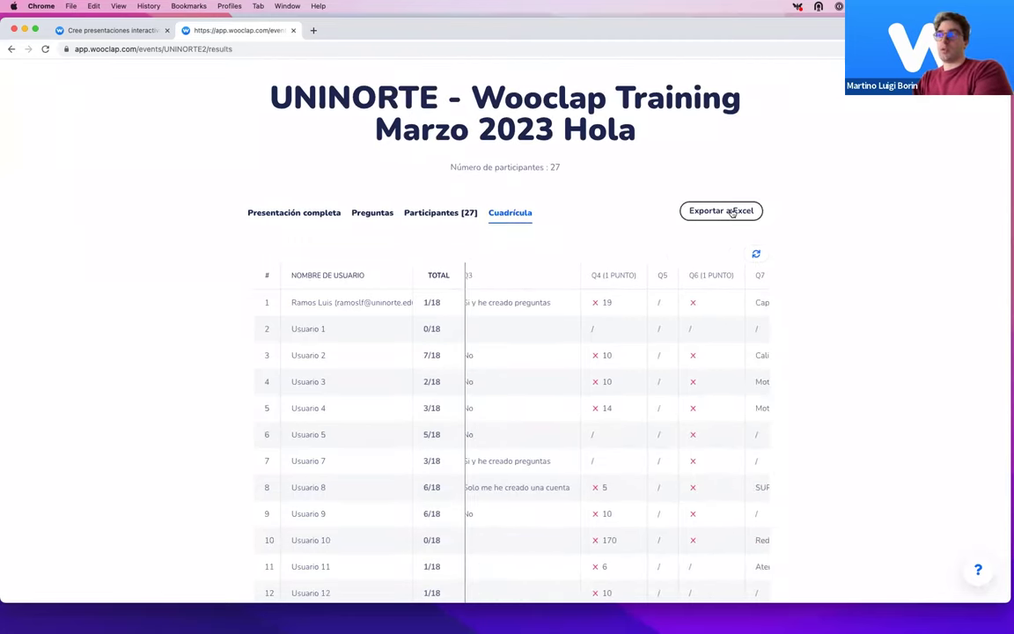
pyautogui.scroll(-2, 625, 421)
pyautogui.hscroll(3, 624, 423)
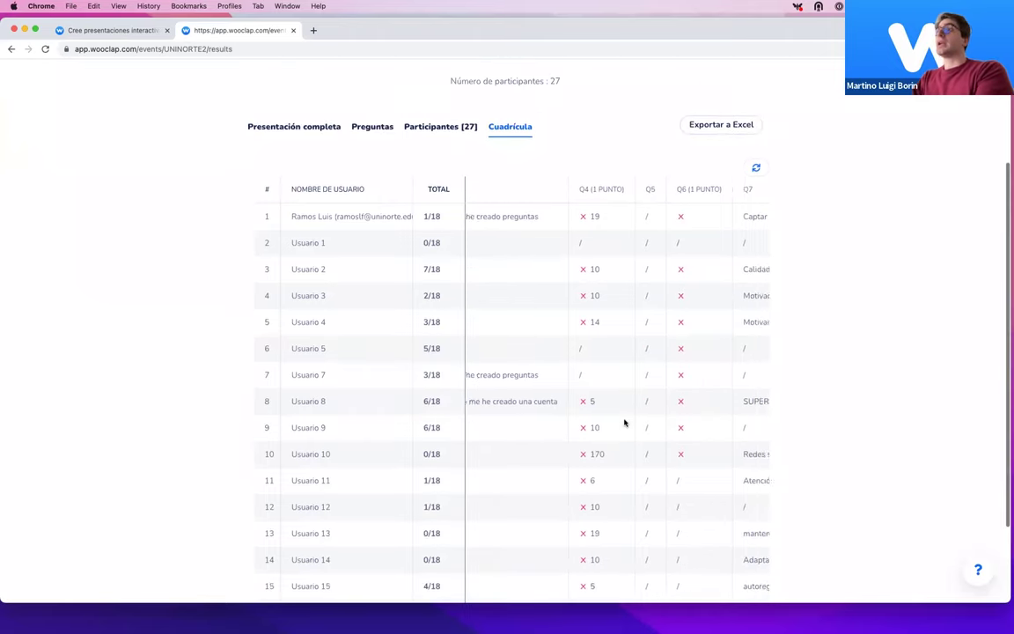
pyautogui.hscroll(10, 624, 422)
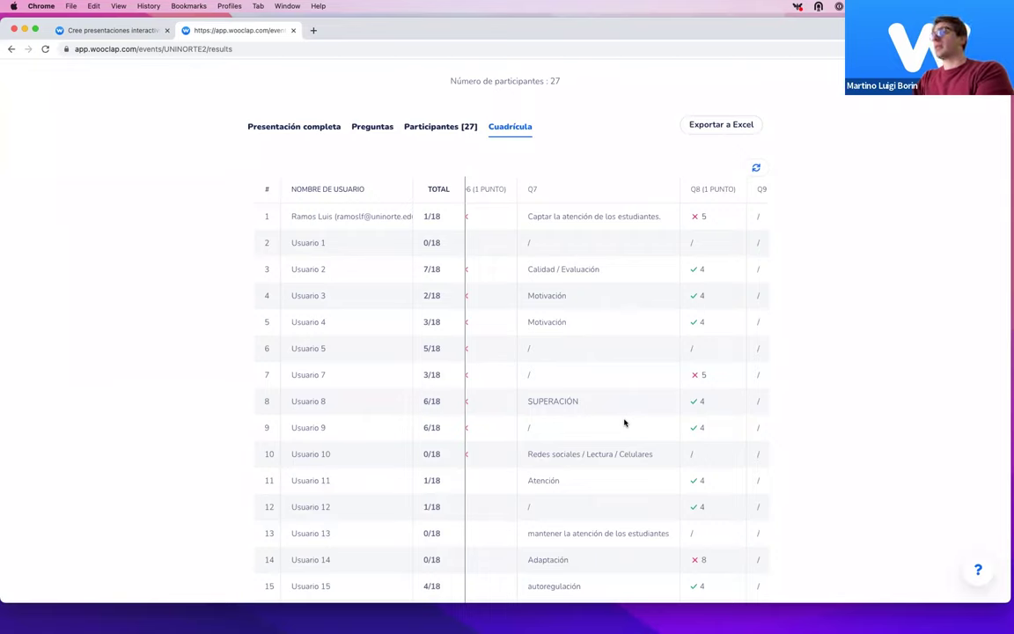
pyautogui.hscroll(11, 624, 422)
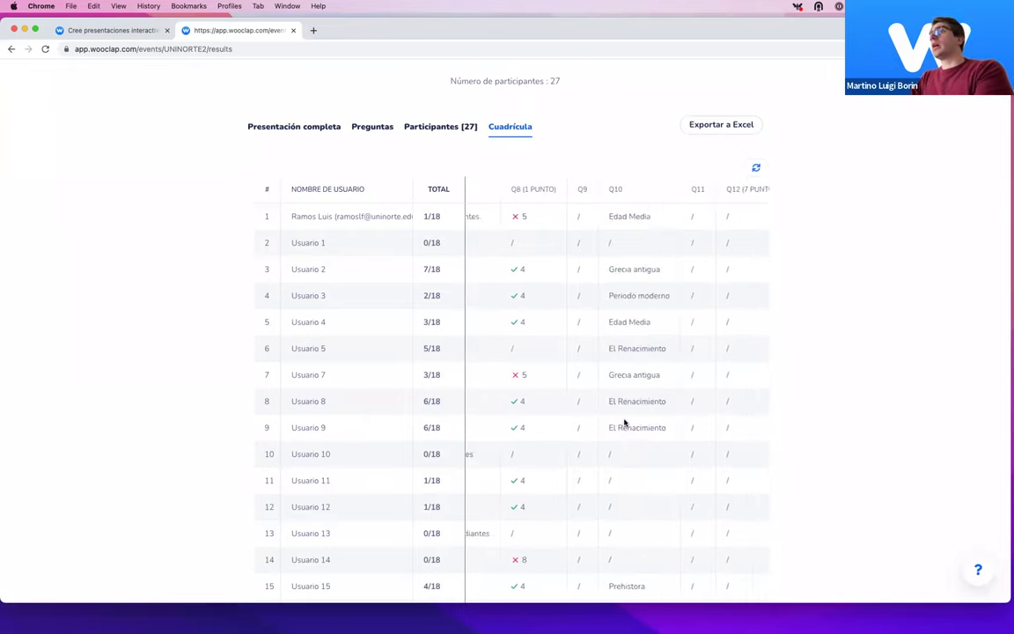
pyautogui.scroll(-3, 624, 423)
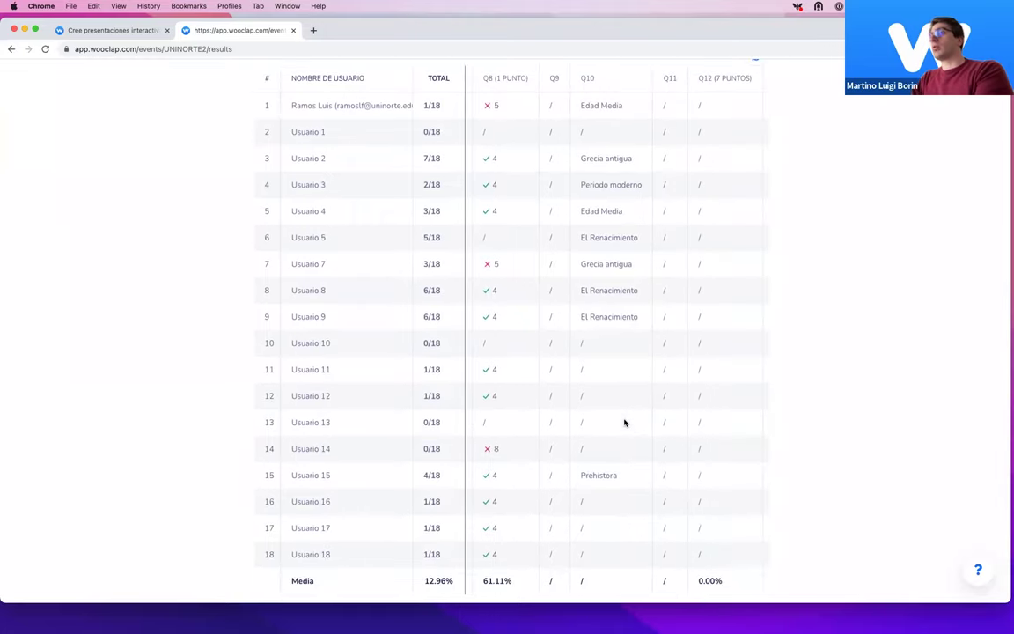
pyautogui.scroll(6, 624, 422)
pyautogui.scroll(-3, 624, 419)
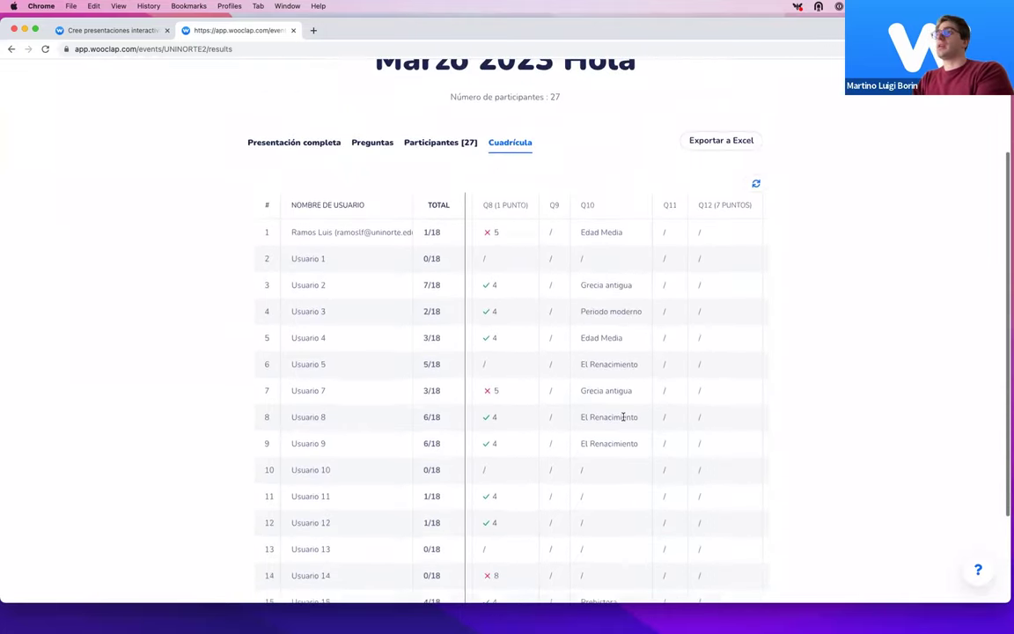
pyautogui.scroll(-2, 624, 418)
pyautogui.hscroll(12, 625, 419)
pyautogui.scroll(3, 625, 419)
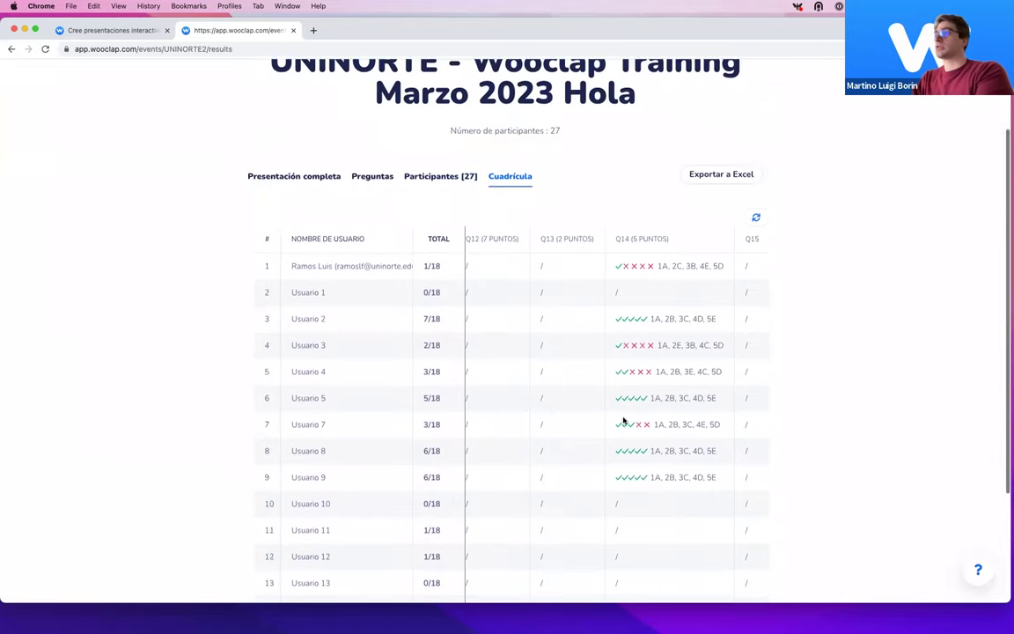
pyautogui.scroll(3, 623, 421)
pyautogui.click(284, 108)
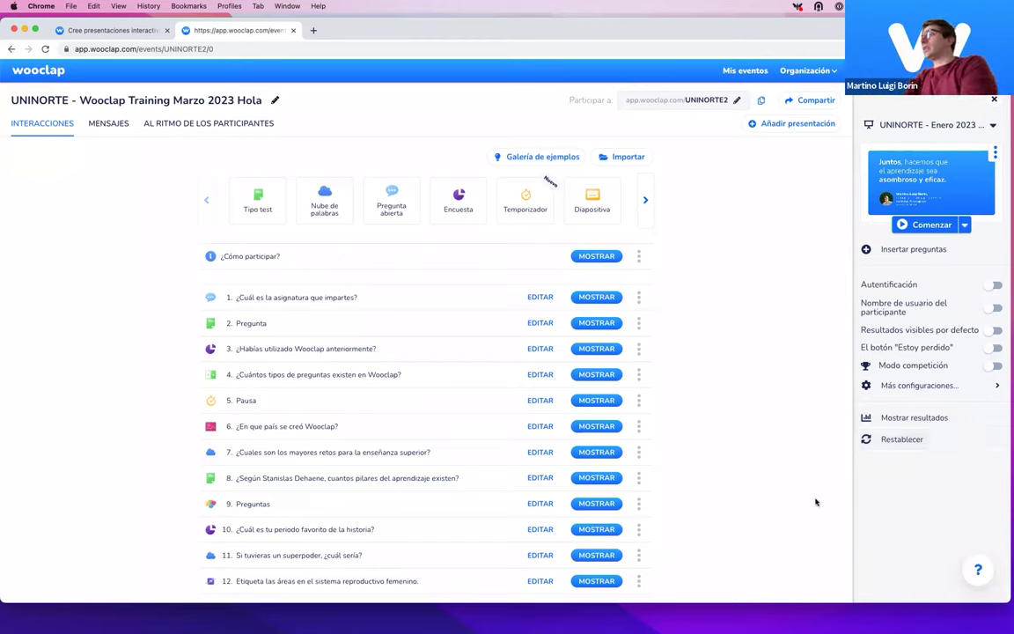
# Step: Look at the help options and the support chat, and close the chat
pyautogui.click(975, 573)
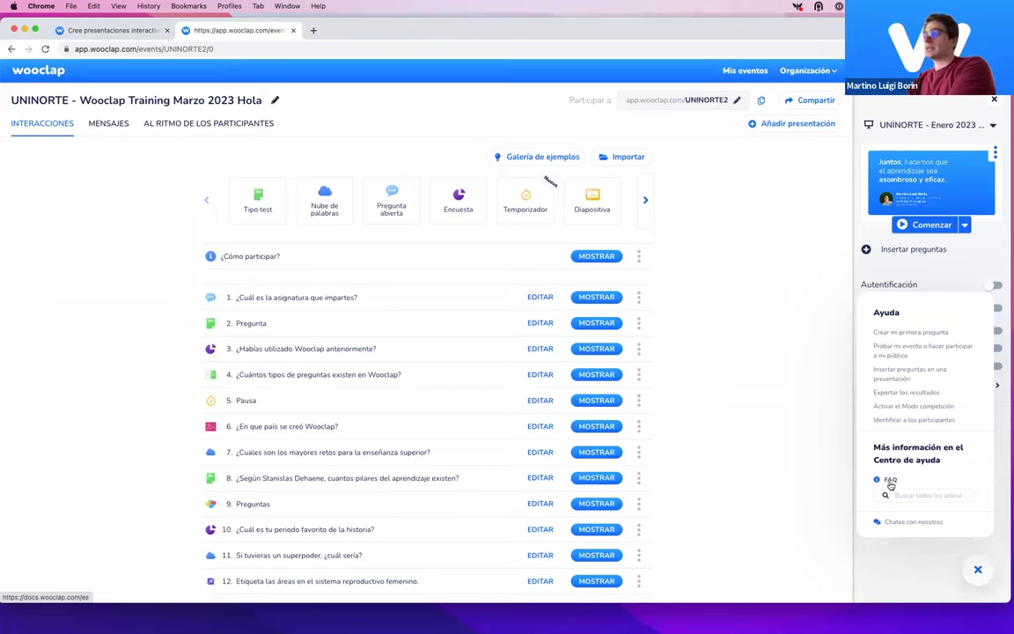
pyautogui.click(909, 522)
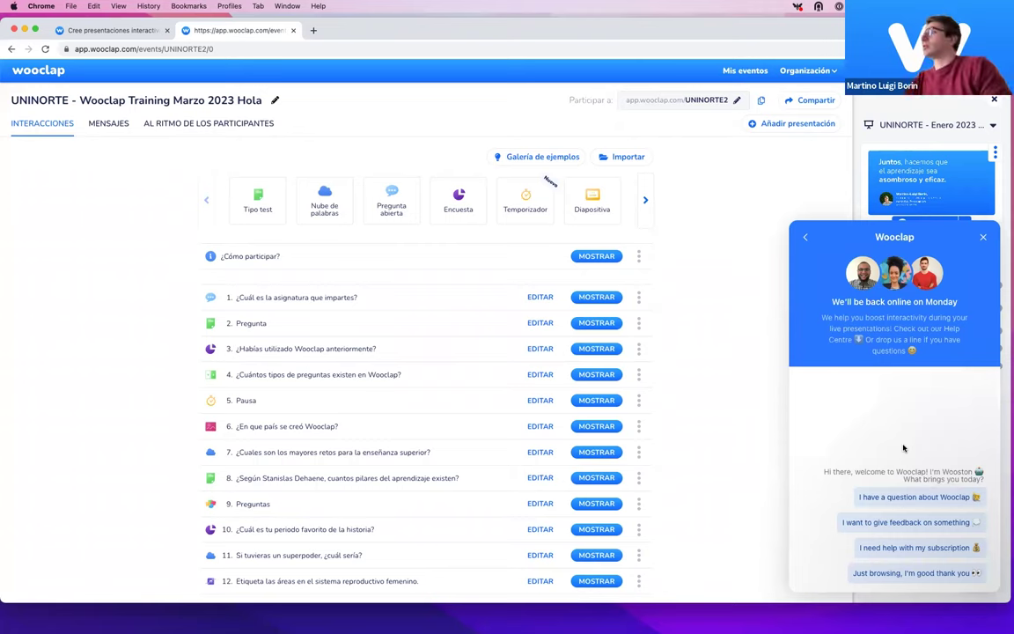
pyautogui.click(983, 237)
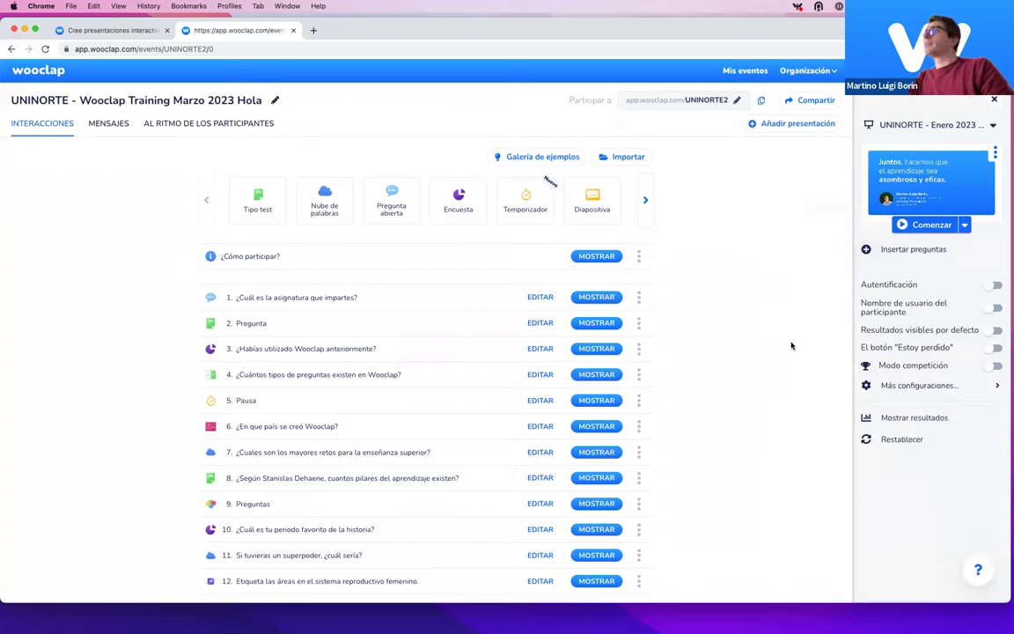
# Step: Open the examples gallery, view its language options and filter the examples by the theme Economía y gestión
pyautogui.click(531, 165)
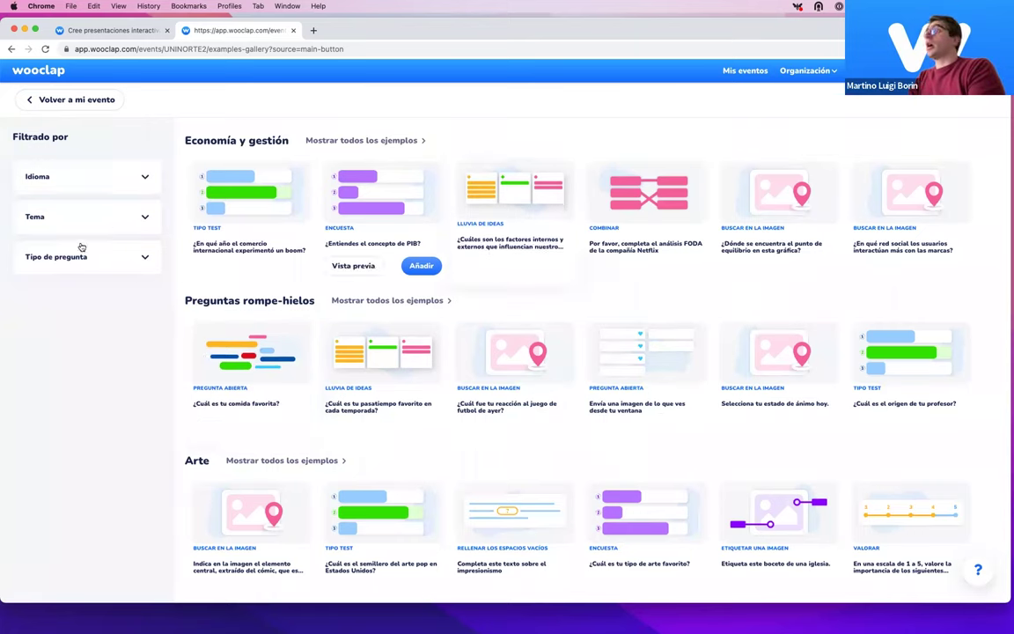
pyautogui.click(123, 181)
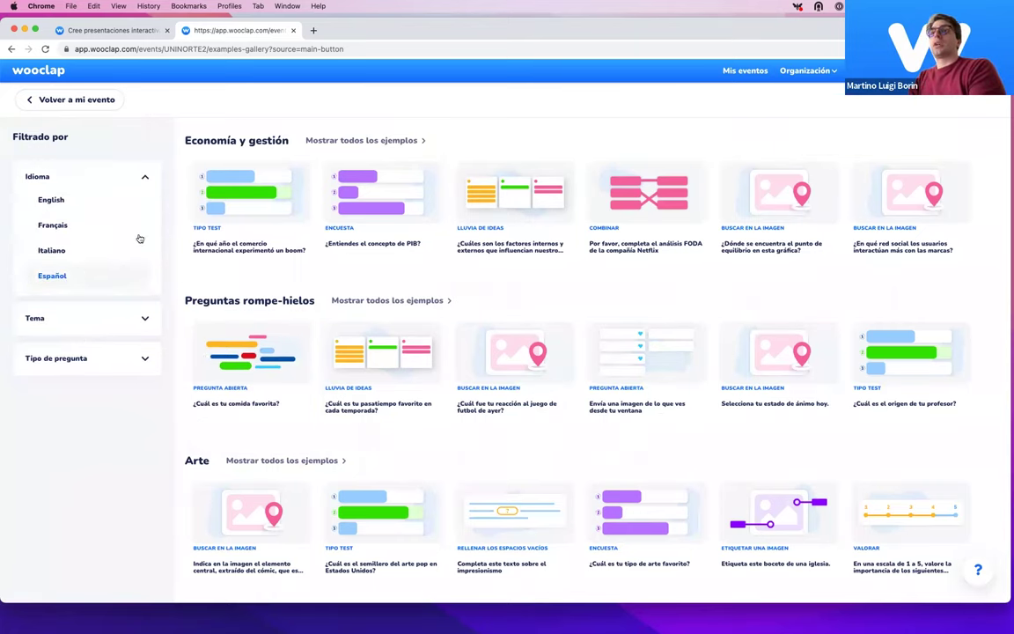
pyautogui.click(92, 317)
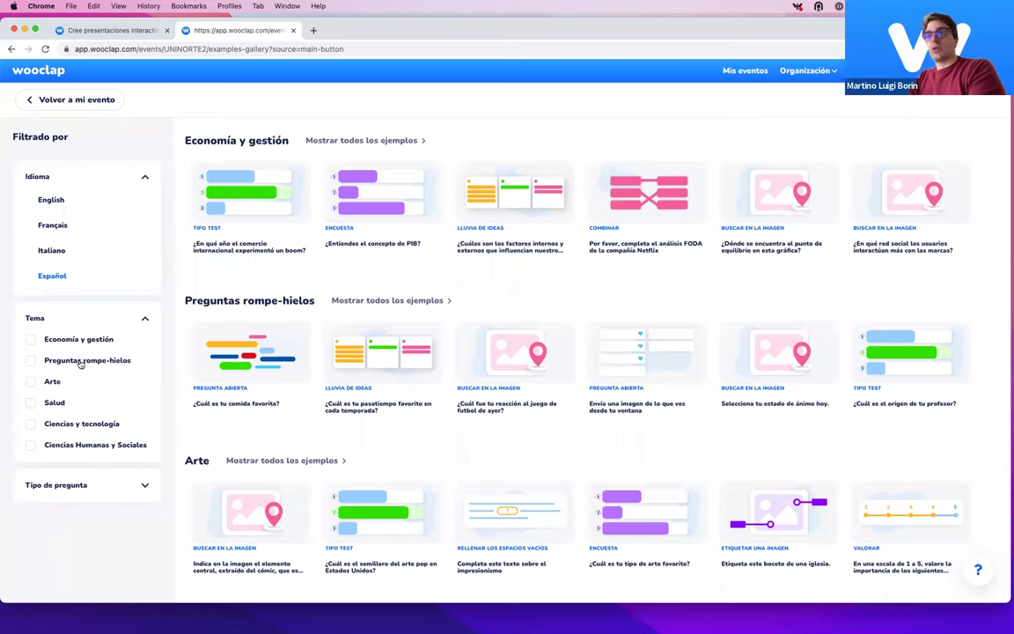
pyautogui.click(43, 344)
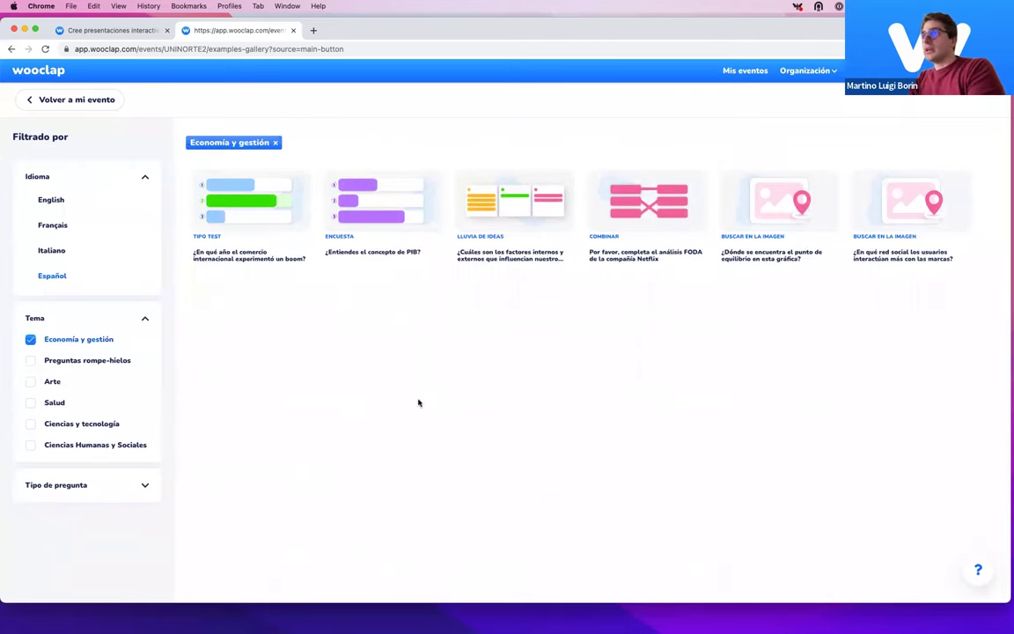
# Step: Preview the poll example "¿Entiendes el concepto de PIB?", add it to the event and check it in the event's question list
pyautogui.moveTo(402, 177)
pyautogui.click(373, 275)
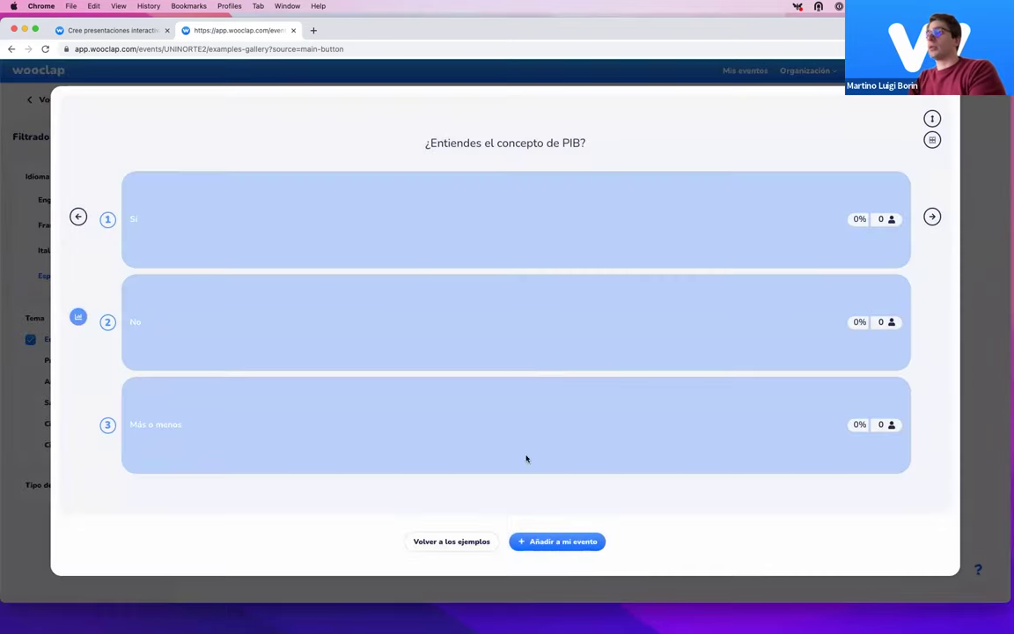
pyautogui.click(571, 544)
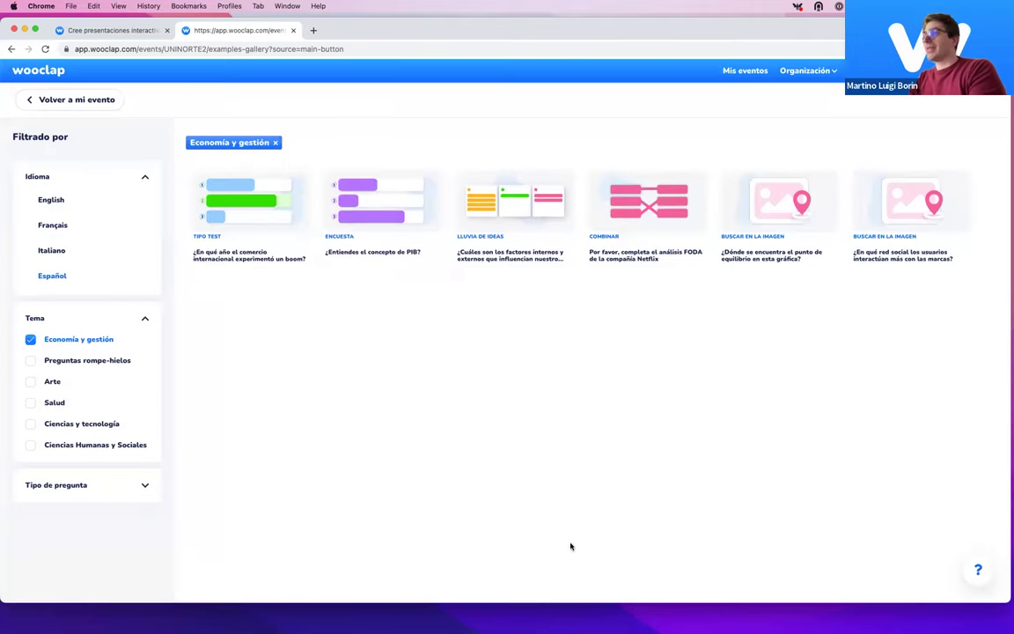
pyautogui.click(104, 101)
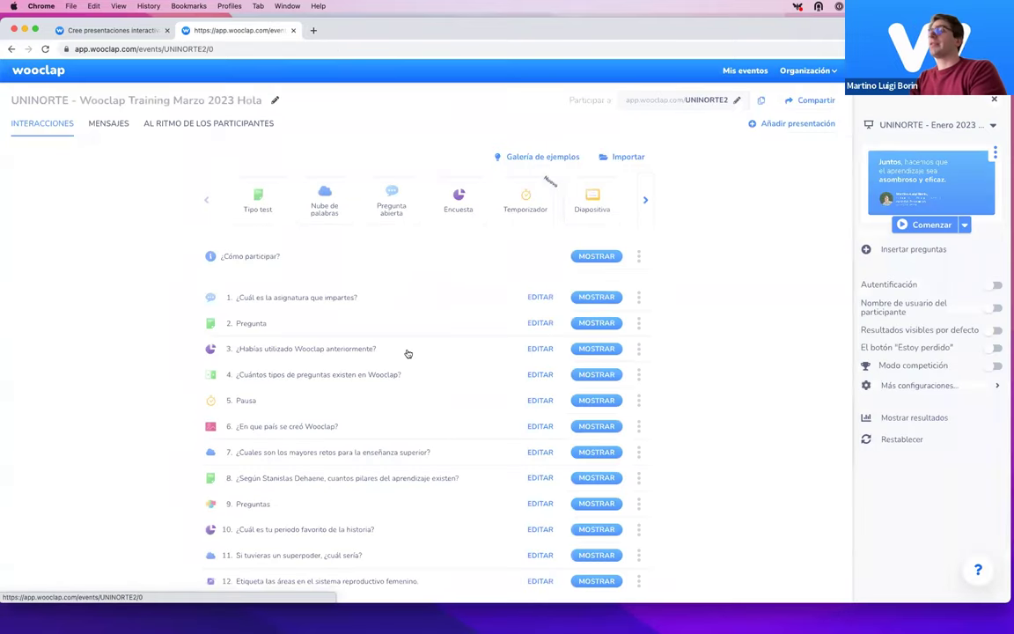
pyautogui.scroll(-5, 407, 352)
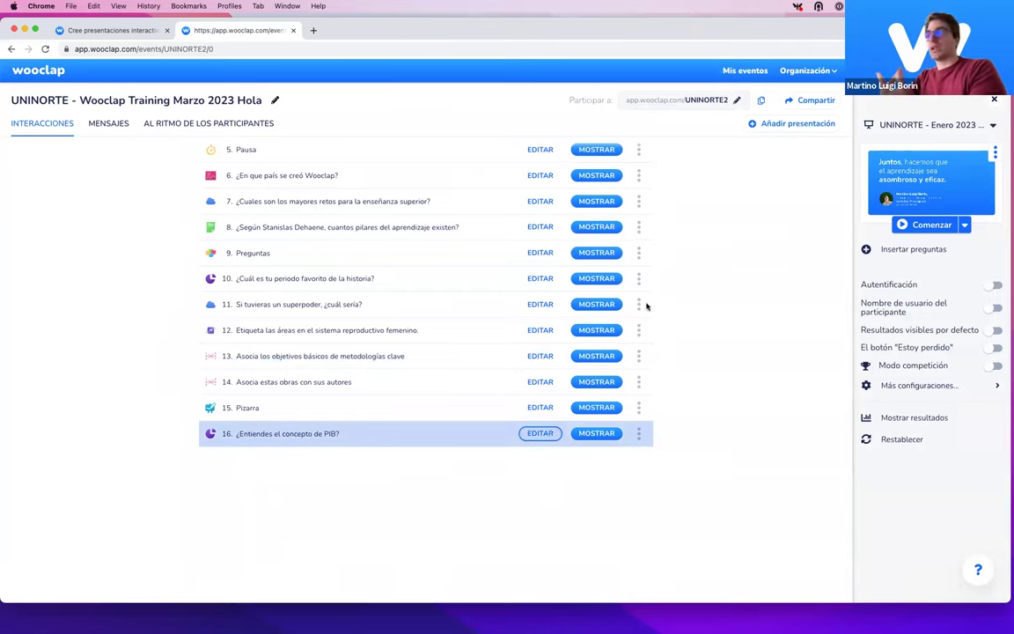
pyautogui.scroll(5, 709, 317)
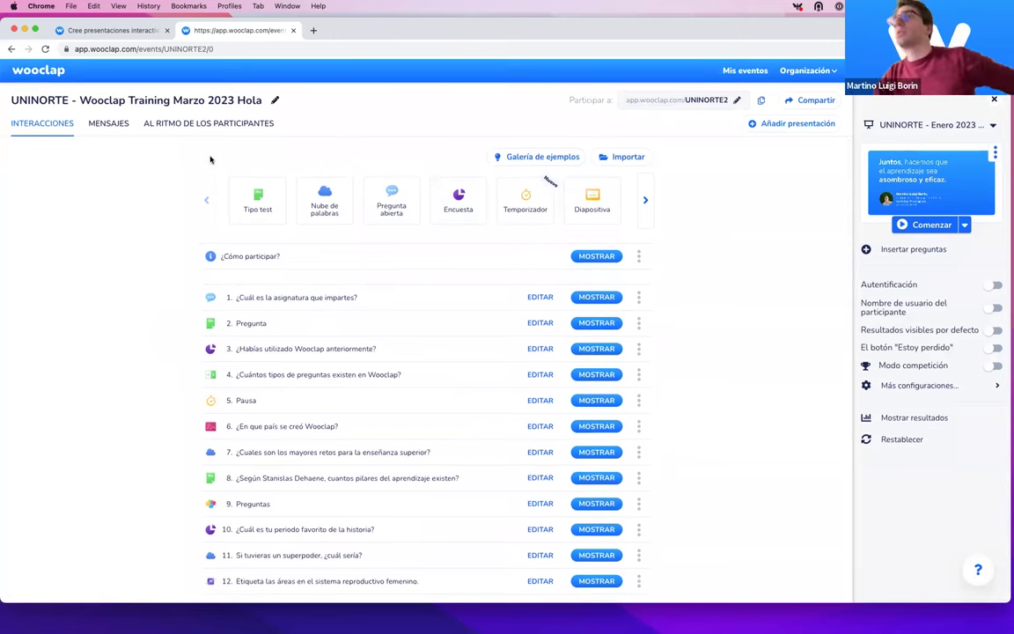
# Step: Review the message wall settings and the participant-paced section, opening its file-sharing chooser and cancelling it without selecting a file
pyautogui.click(105, 127)
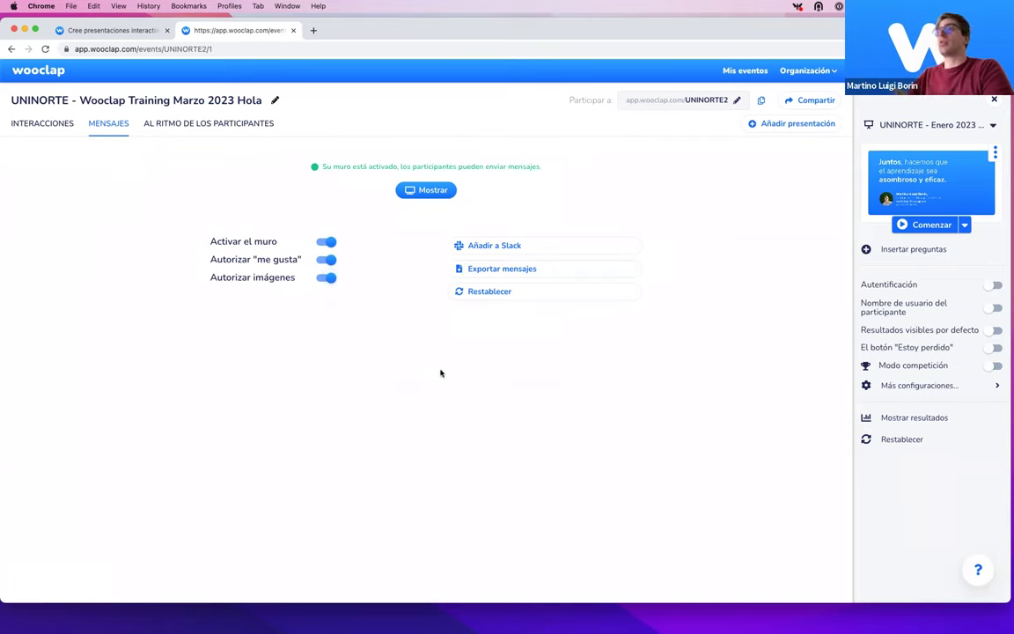
pyautogui.click(229, 131)
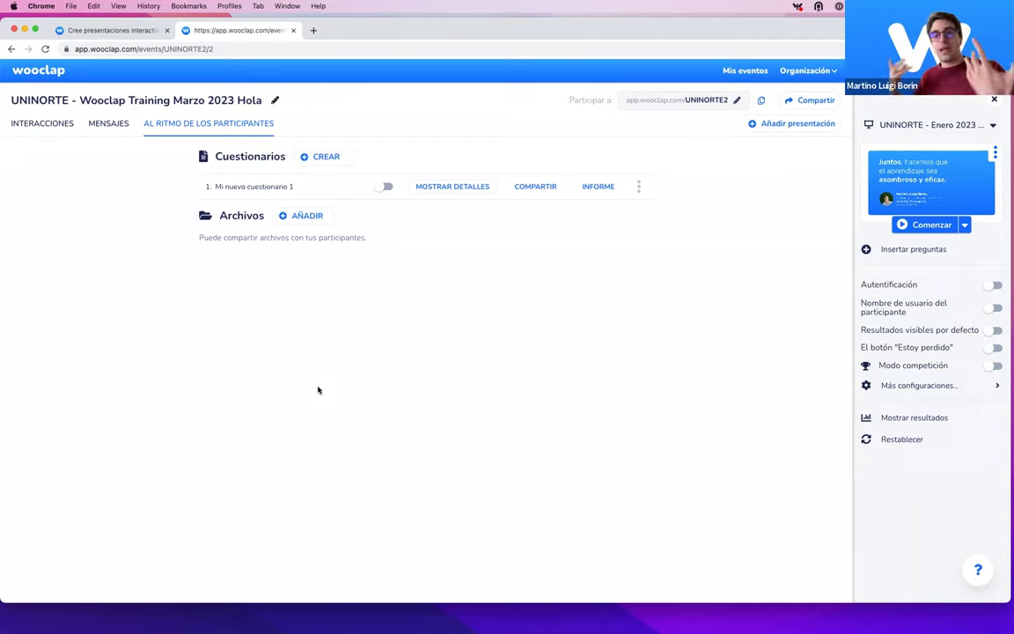
pyautogui.click(297, 216)
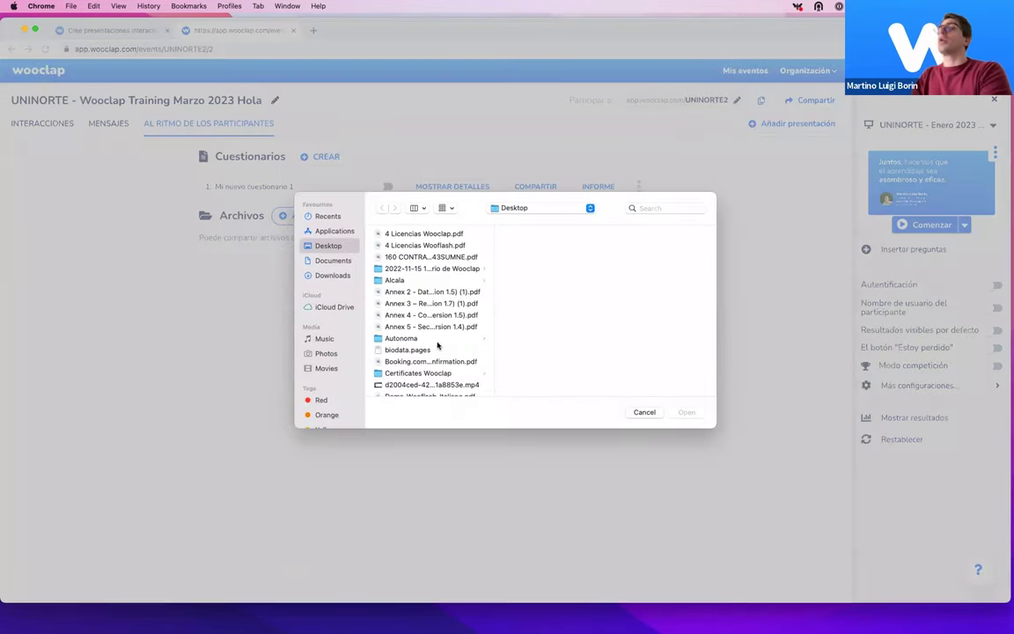
pyautogui.click(646, 413)
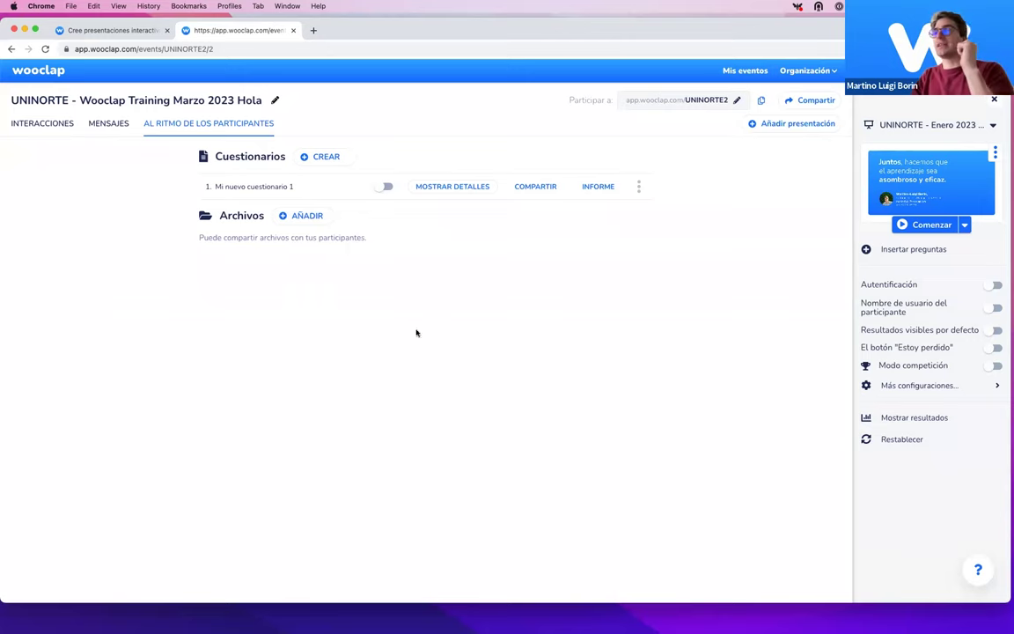
# Step: Create a new participant-paced questionnaire and look through all of its available question types
pyautogui.click(329, 164)
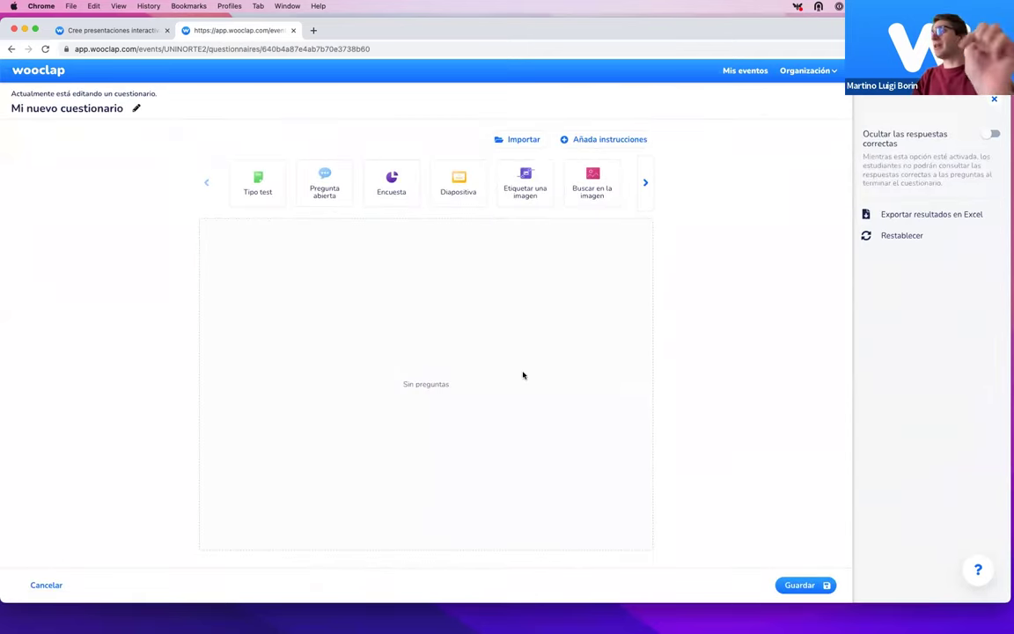
pyautogui.click(645, 186)
pyautogui.click(646, 186)
pyautogui.click(645, 186)
pyautogui.click(646, 185)
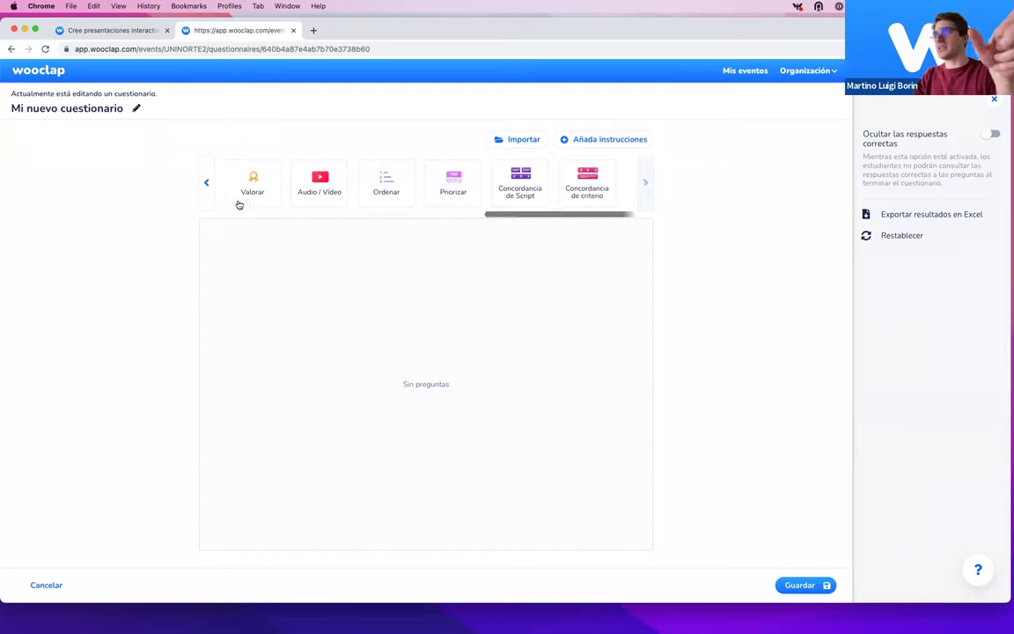
pyautogui.click(208, 185)
pyautogui.click(207, 185)
pyautogui.click(207, 184)
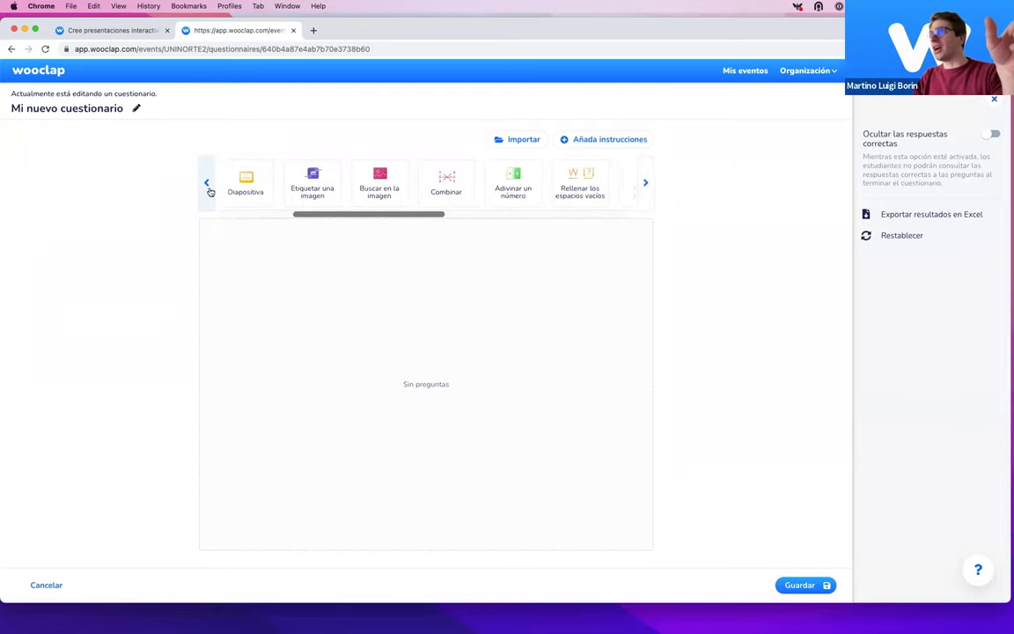
pyautogui.click(208, 185)
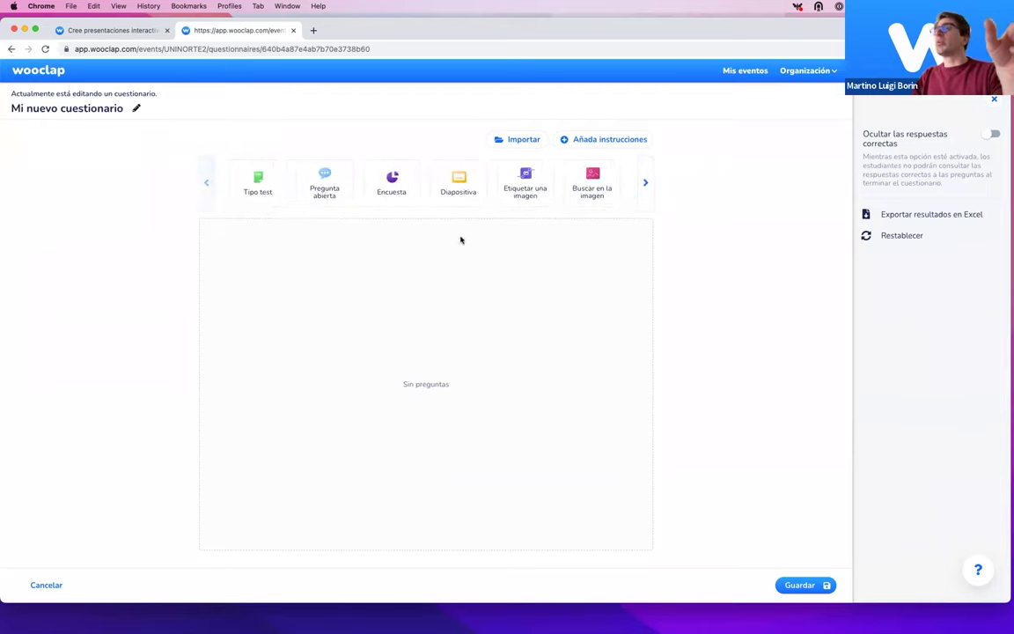
# Step: Add an open question to the questionnaire with the text "Hola me llamo" followed by a first name, and save it
pyautogui.click(344, 195)
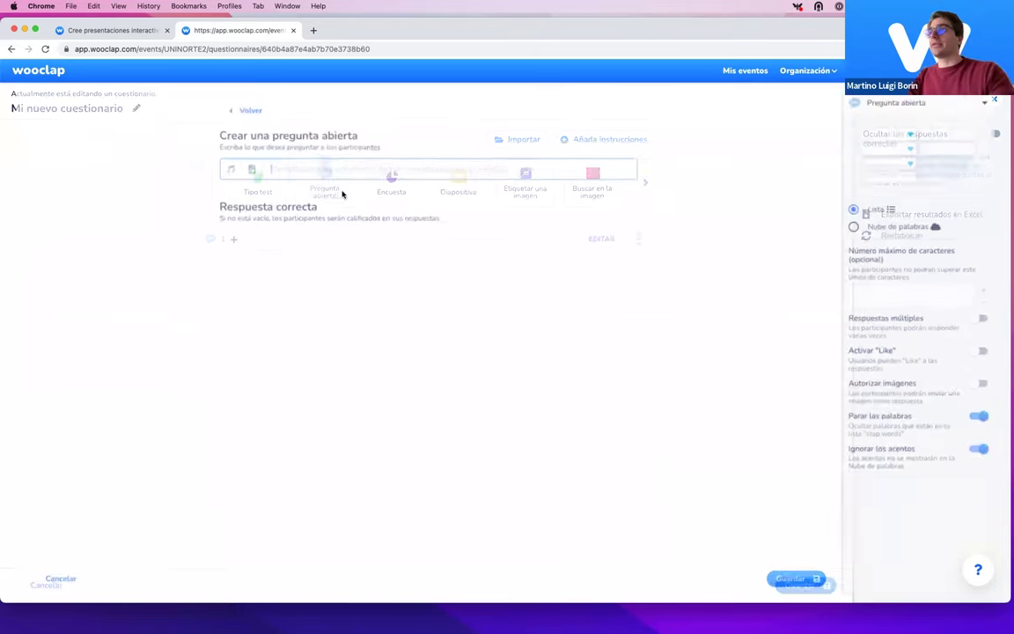
pyautogui.write('Hola me llamo Nic')
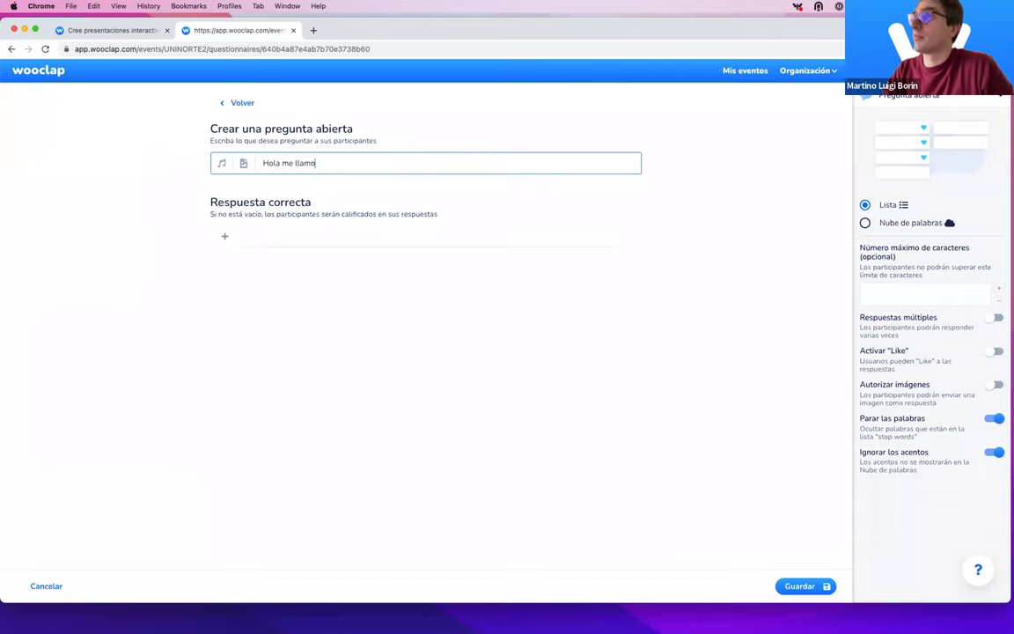
pyautogui.press('BackSpace')
pyautogui.press('BackSpace')
pyautogui.write('ci')
pyautogui.press('BackSpace')
pyautogui.press('BackSpace')
pyautogui.write('icola')
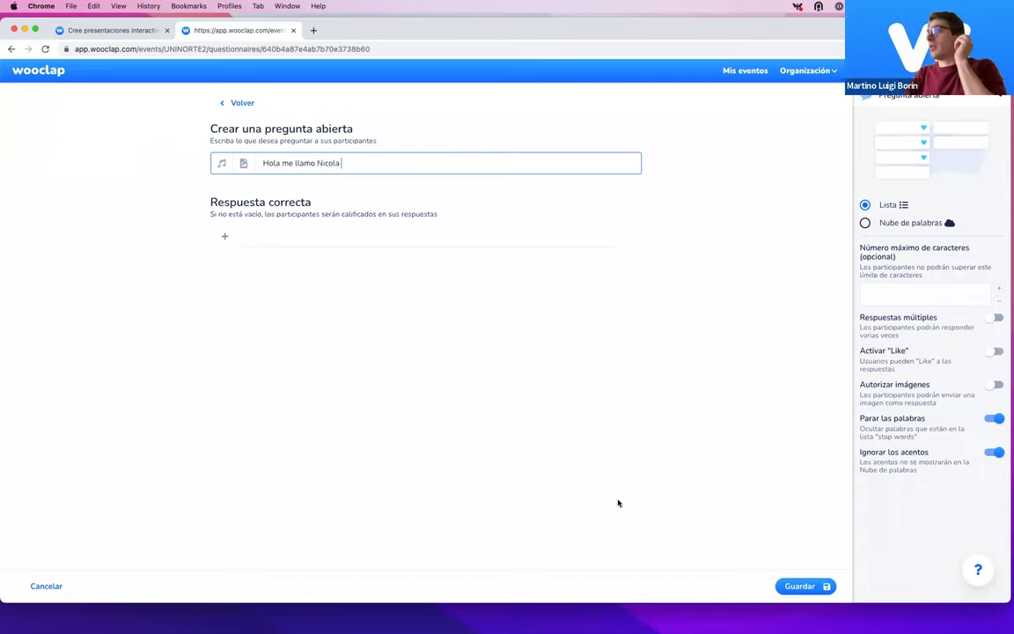
pyautogui.click(792, 587)
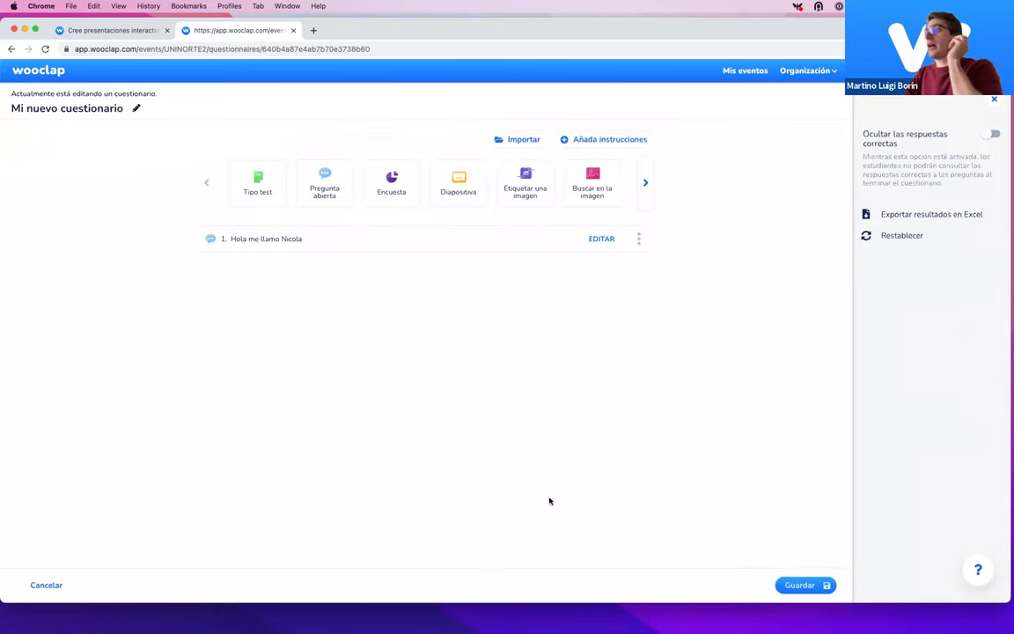
# Step: Save the questionnaire under the name UNINORTE2 and publish it immediately
pyautogui.click(799, 590)
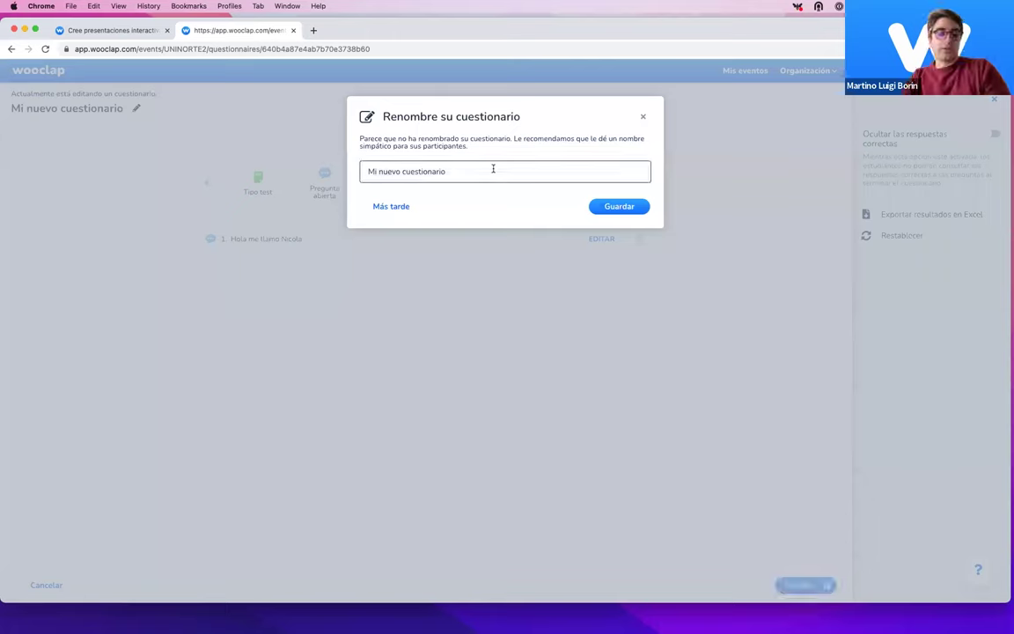
pyautogui.press('BackSpace')
pyautogui.press('BackSpace')
pyautogui.press('BackSpace')
pyautogui.press('BackSpace')
pyautogui.press('BackSpace')
pyautogui.press('BackSpace')
pyautogui.press('BackSpace')
pyautogui.press('BackSpace')
pyautogui.press('BackSpace')
pyautogui.press('BackSpace')
pyautogui.press('BackSpace')
pyautogui.press('BackSpace')
pyautogui.press('BackSpace')
pyautogui.press('BackSpace')
pyautogui.press('BackSpace')
pyautogui.press('BackSpace')
pyautogui.press('BackSpace')
pyautogui.press('BackSpace')
pyautogui.press('BackSpace')
pyautogui.press('BackSpace')
pyautogui.press('BackSpace')
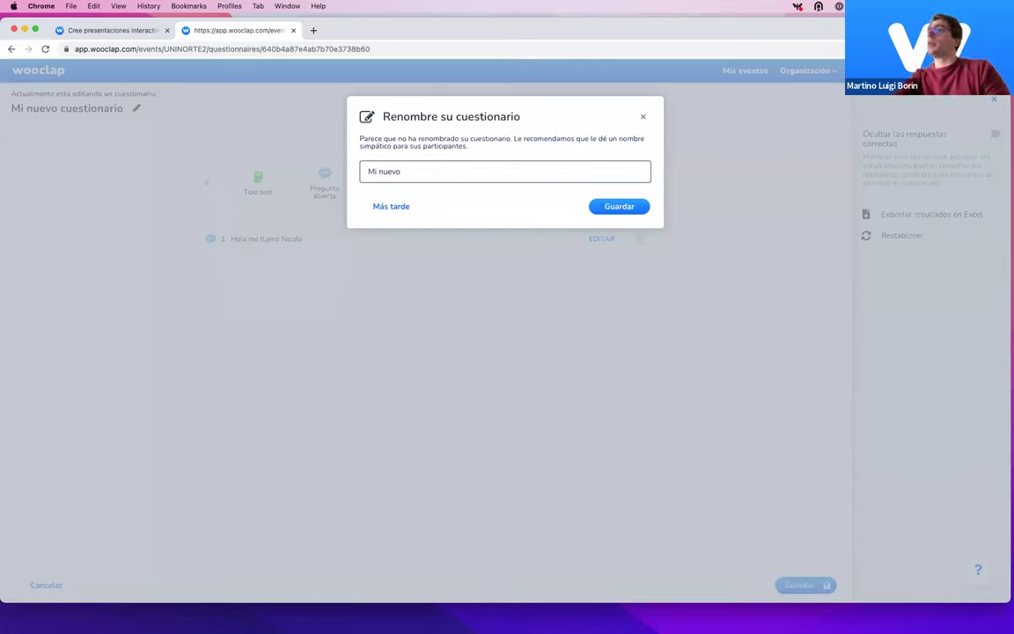
pyautogui.write('UNINORTW')
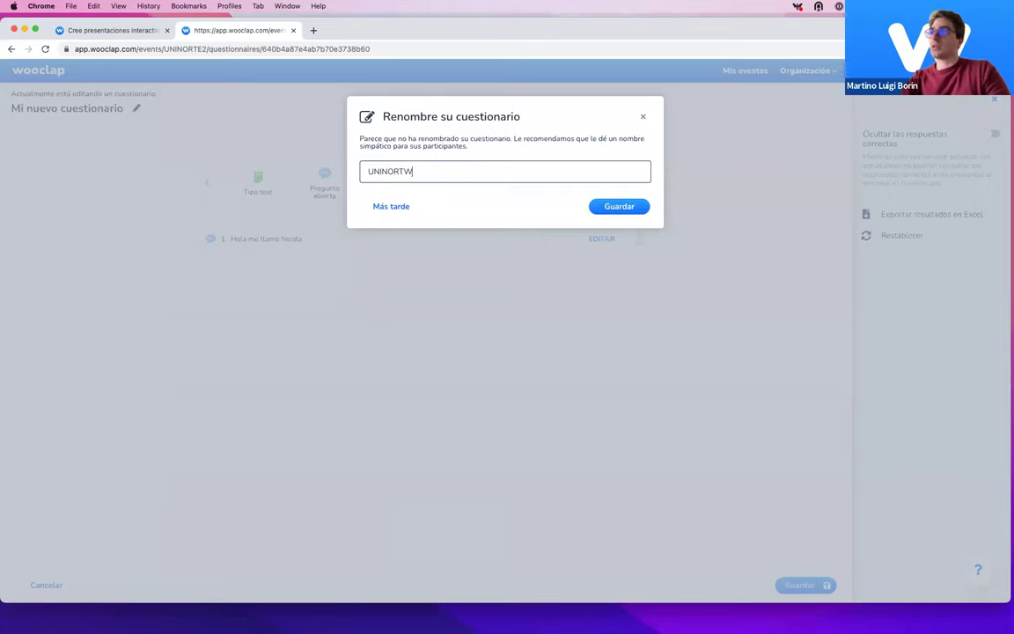
pyautogui.press('BackSpace')
pyautogui.write('E2')
pyautogui.click(633, 208)
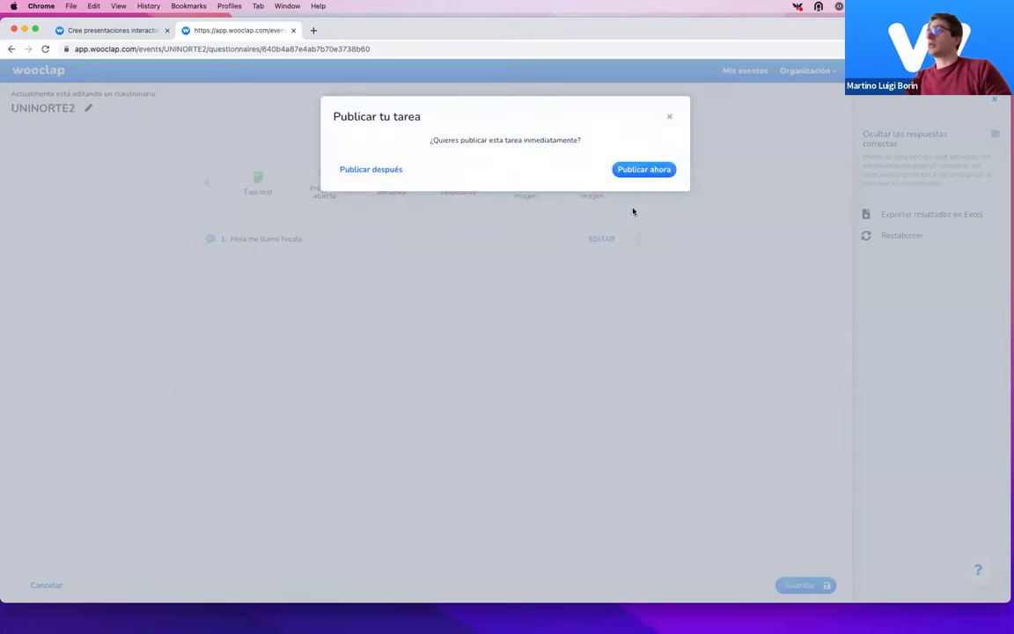
pyautogui.click(636, 170)
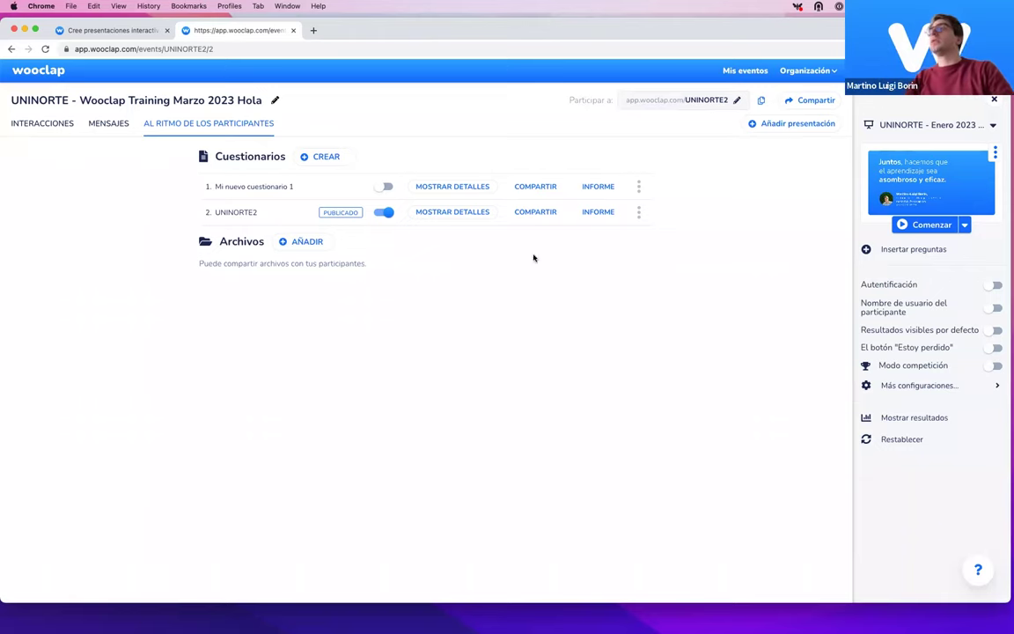
# Step: Reopen the event "UNINORTE - Wooclap Training Marzo 2023 Hola" from the event list and start presenting it, going to the "Preguntas" board
pyautogui.click(745, 70)
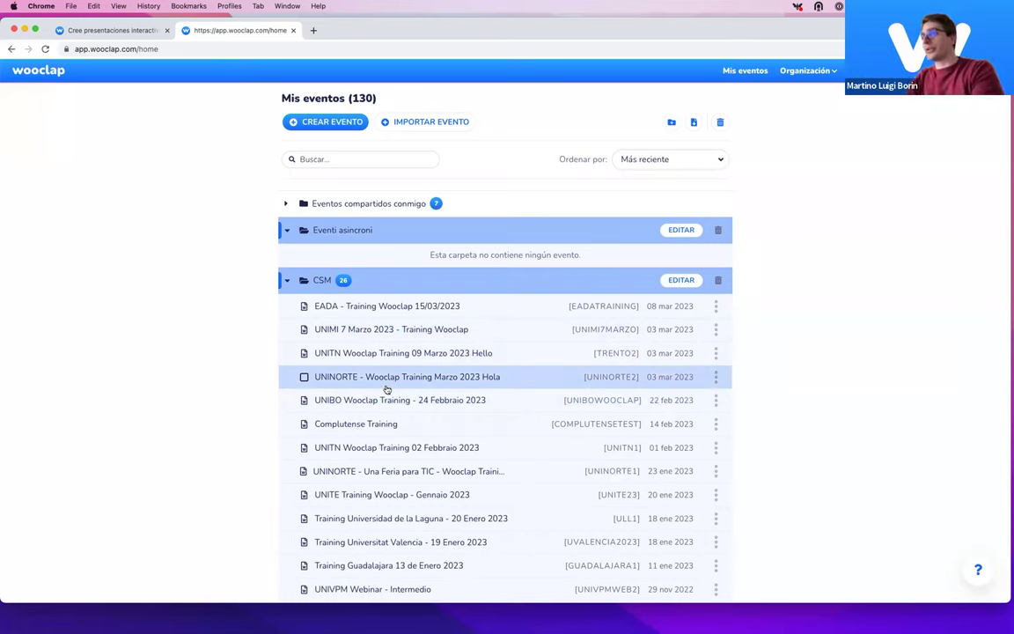
pyautogui.click(423, 385)
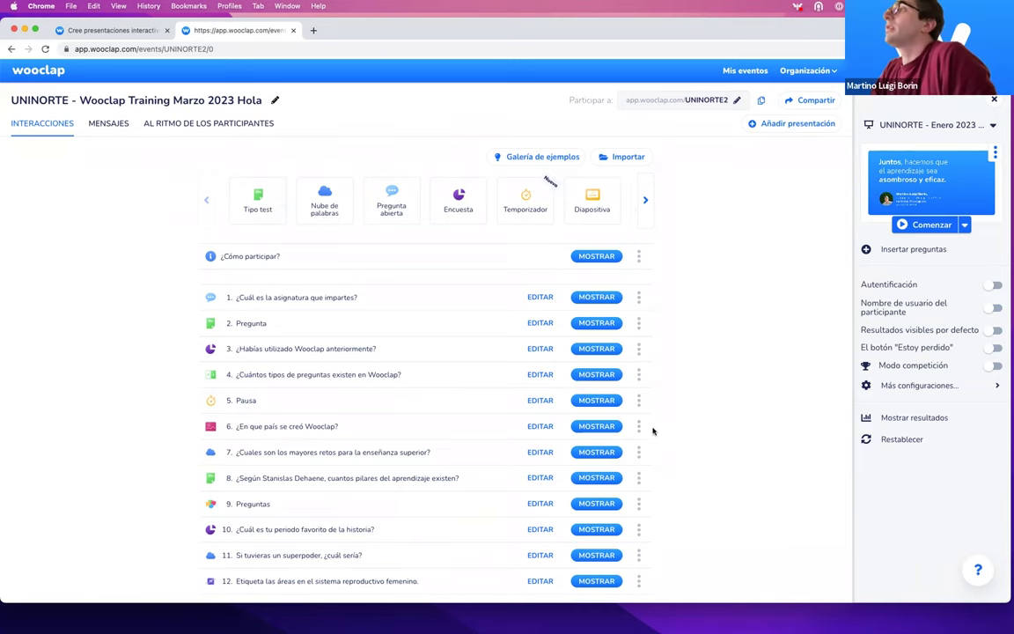
pyautogui.scroll(-5, 445, 405)
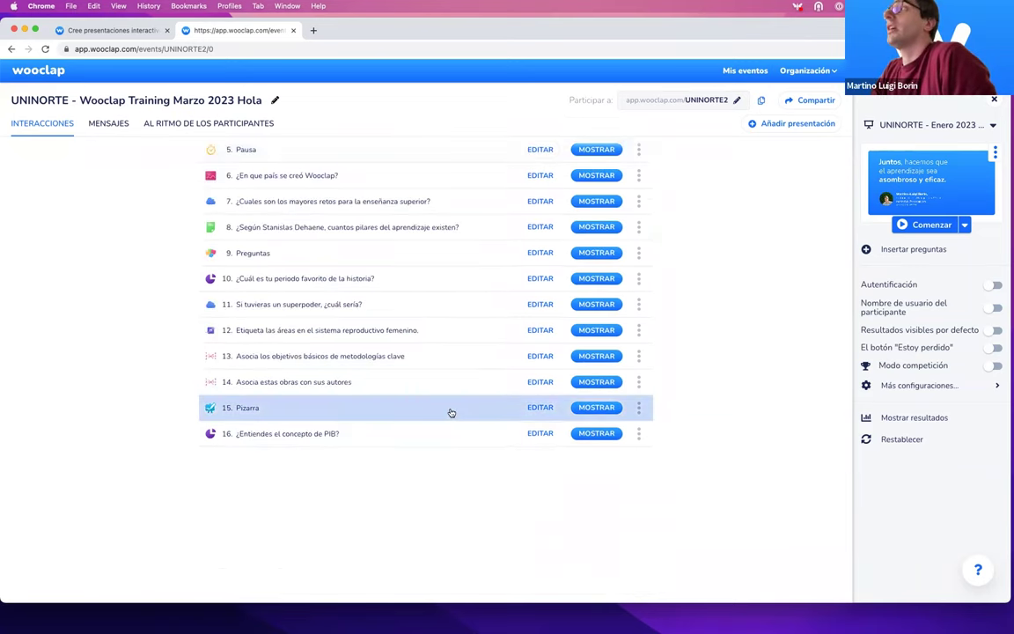
pyautogui.scroll(2, 448, 412)
pyautogui.click(916, 227)
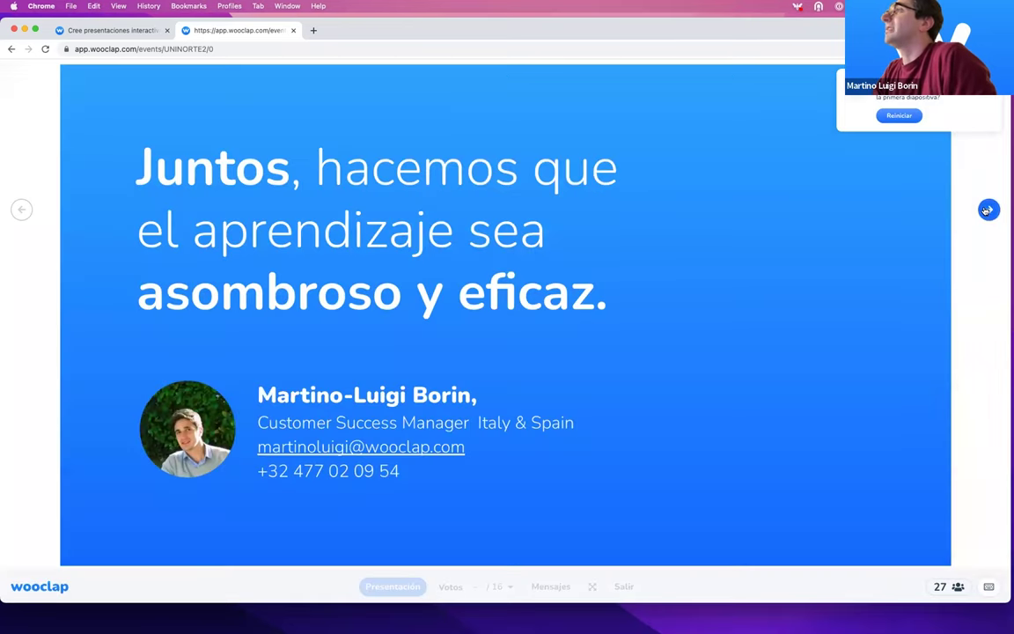
pyautogui.click(988, 210)
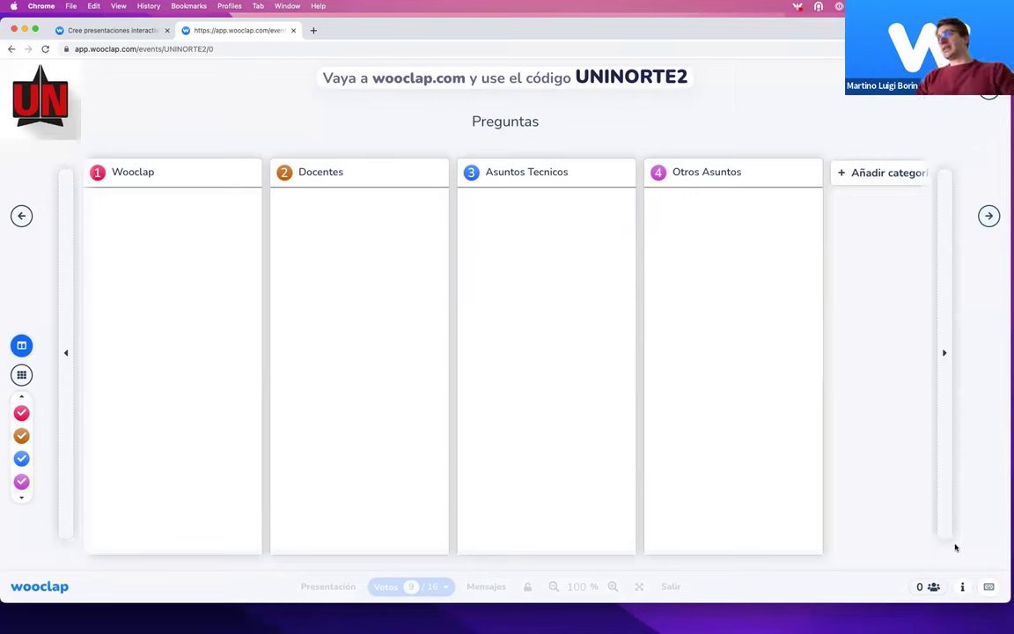
# Step: Show participants the joining instructions with the QR code, return to the "Preguntas" board and reload the page
pyautogui.click(962, 586)
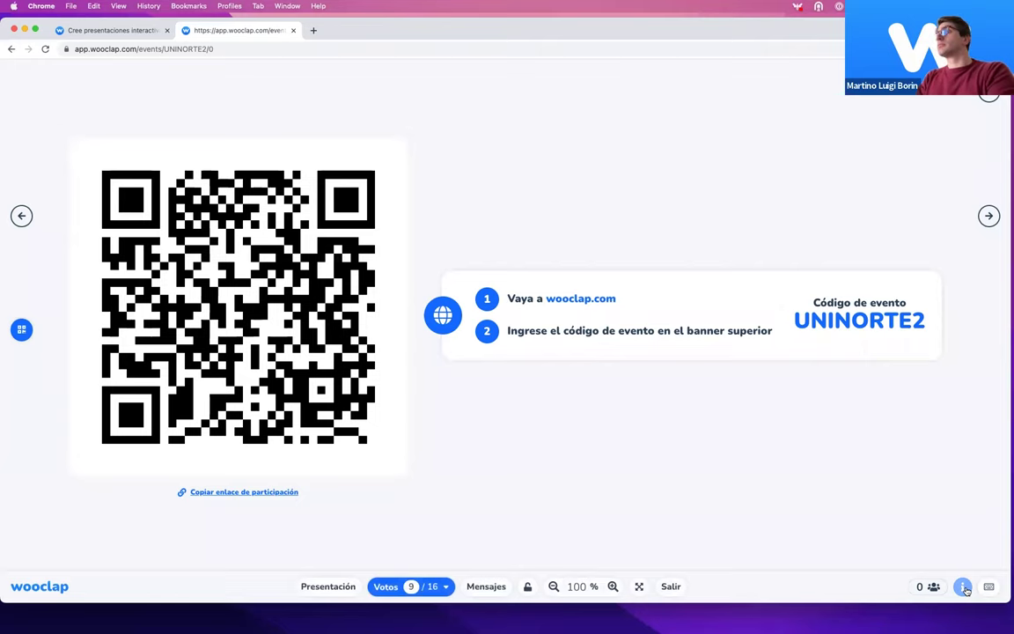
pyautogui.press('Right')
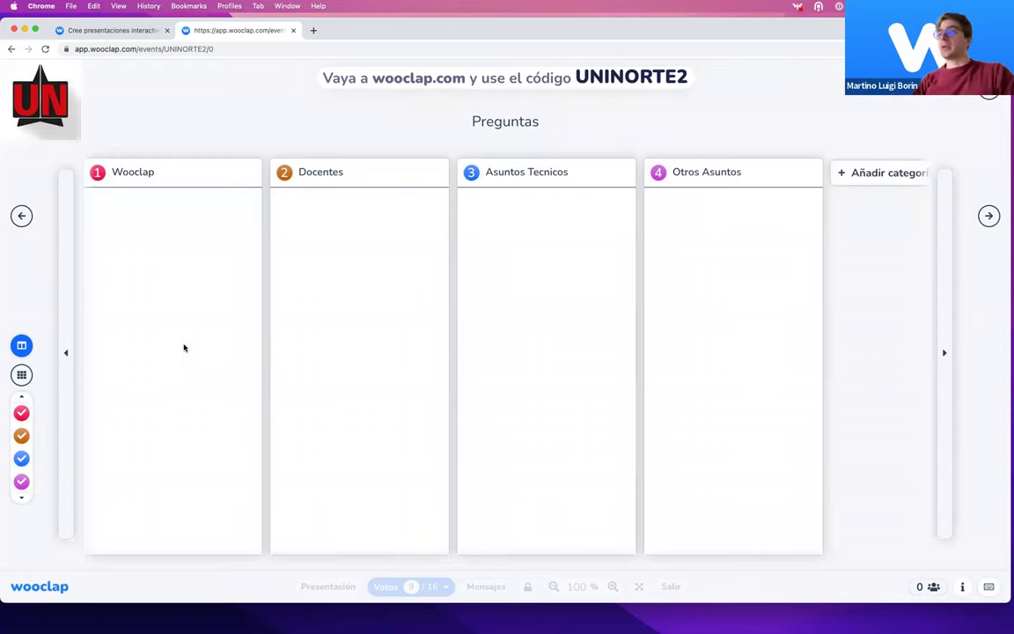
pyautogui.click(45, 48)
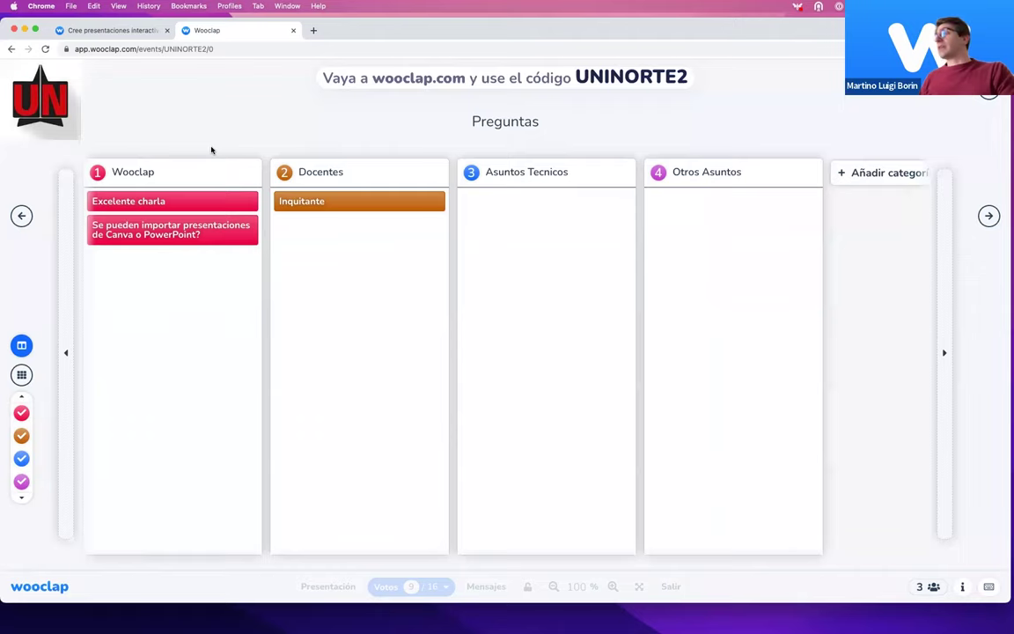
# Step: Enlarge the messages "Excelente charla" and "Se pueden importar presentaciones de Canva o PowerPoint?" one after the other, closing each
pyautogui.moveTo(175, 202)
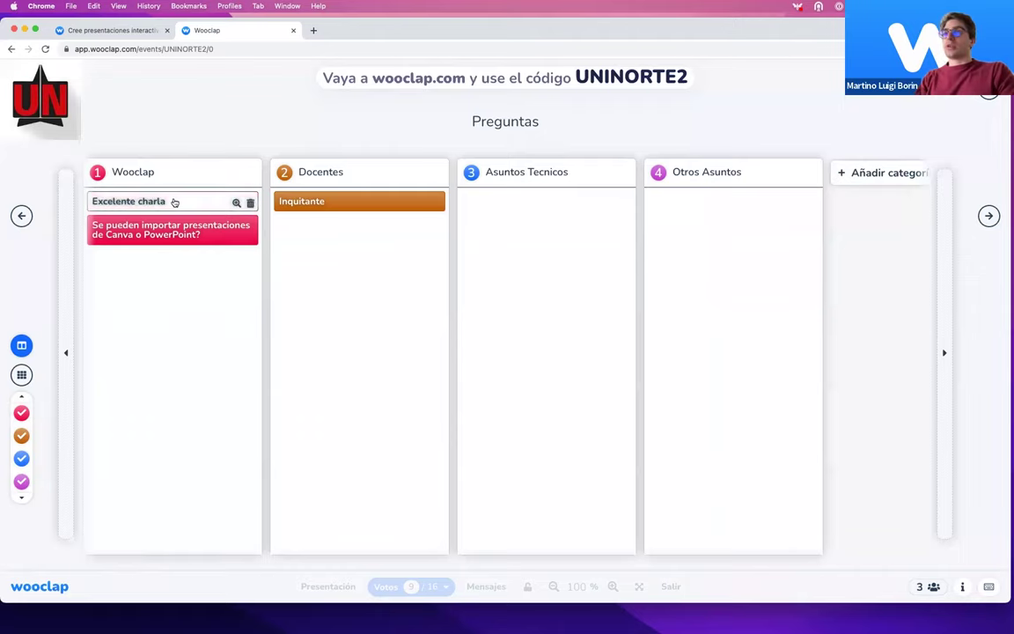
pyautogui.click(236, 202)
pyautogui.click(685, 353)
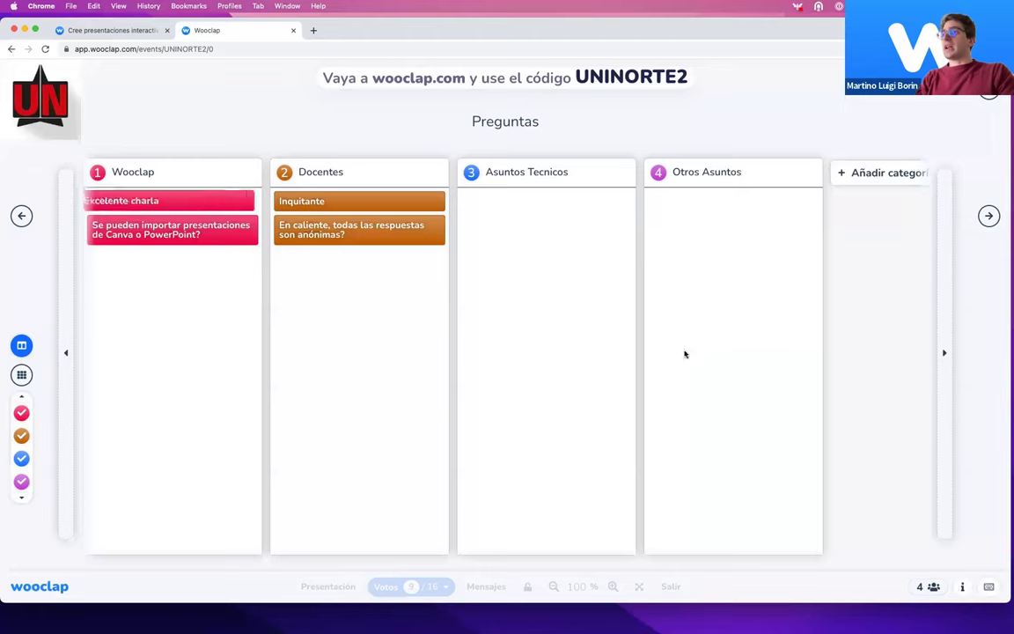
pyautogui.click(165, 243)
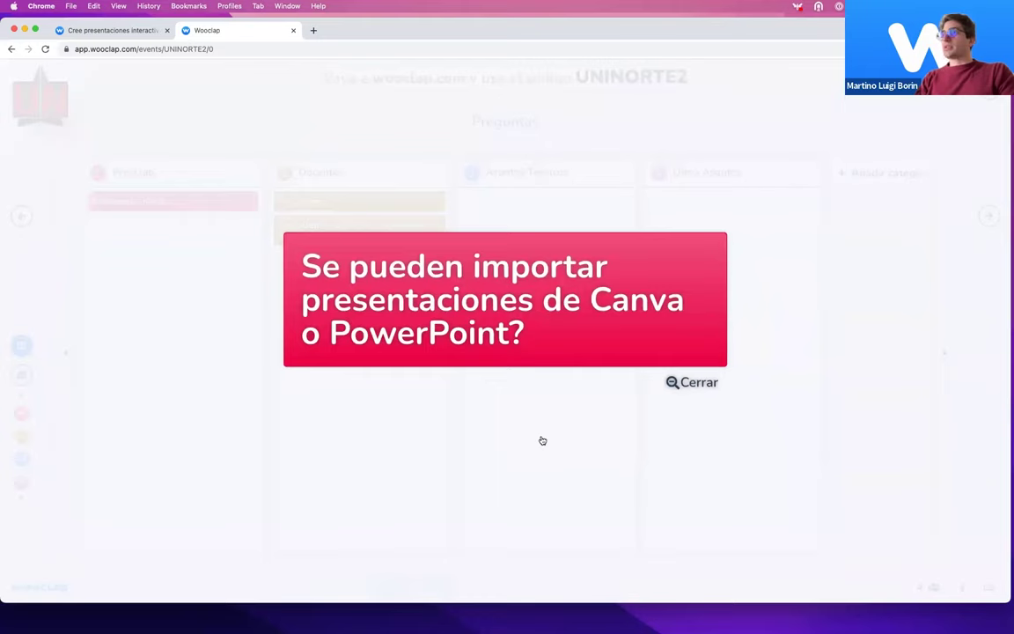
pyautogui.click(695, 383)
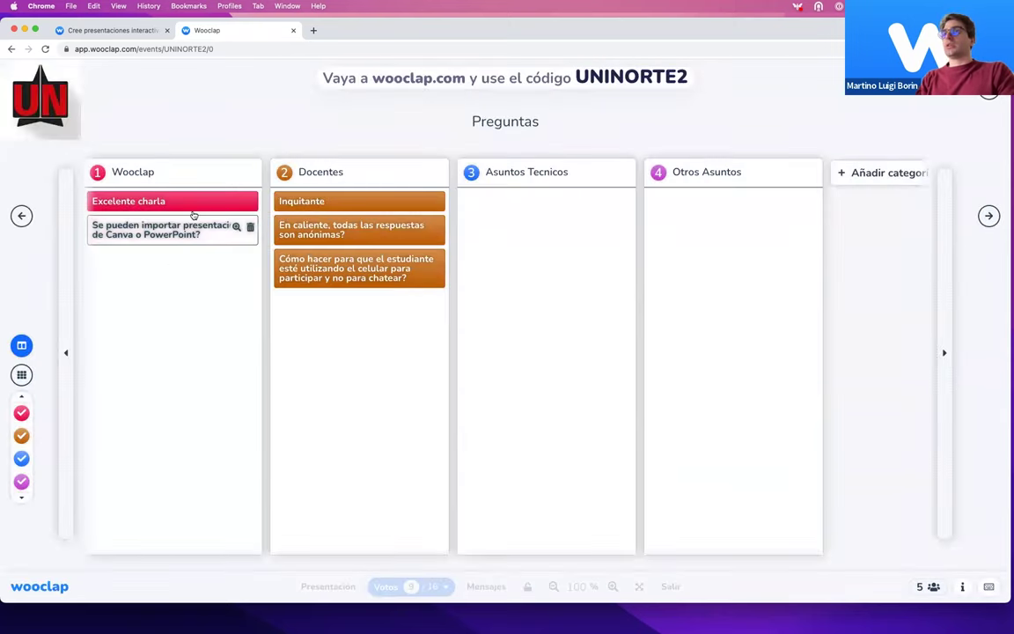
# Step: Group "Excelente charla" under the Canva or PowerPoint question and demonstrate moving the group to "Otros Asuntos" and back to "Wooclap"
pyautogui.moveTo(194, 206); pyautogui.dragTo(193, 228)
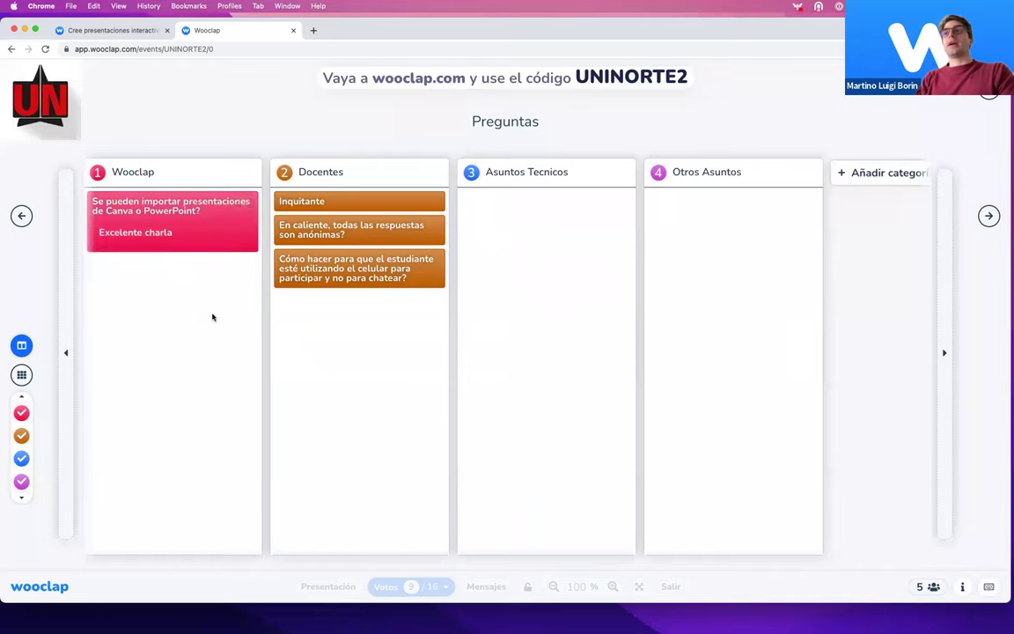
pyautogui.moveTo(210, 216); pyautogui.dragTo(725, 268)
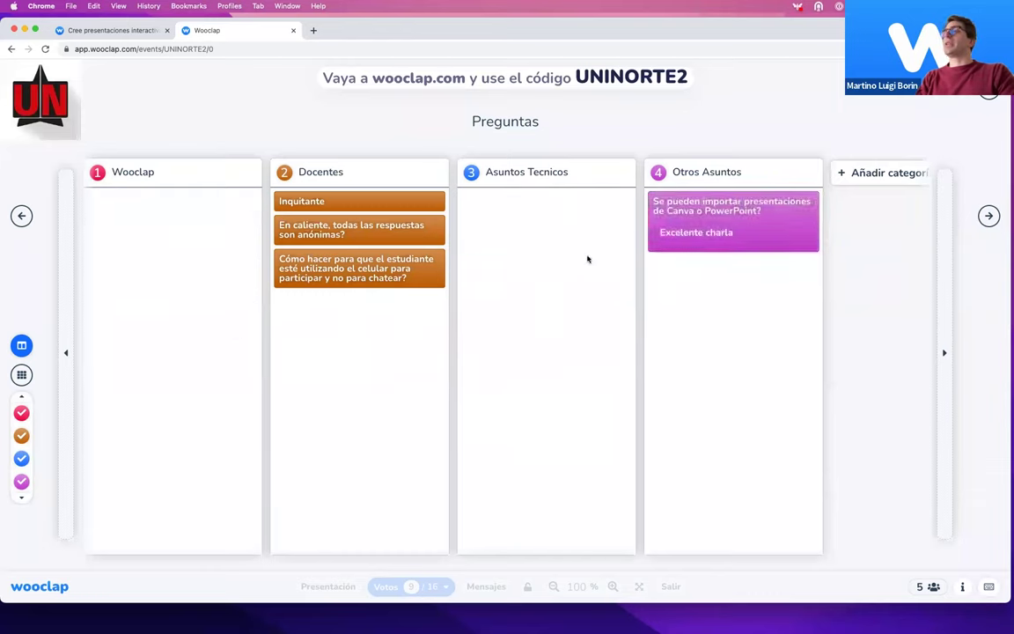
pyautogui.moveTo(706, 219); pyautogui.dragTo(138, 229)
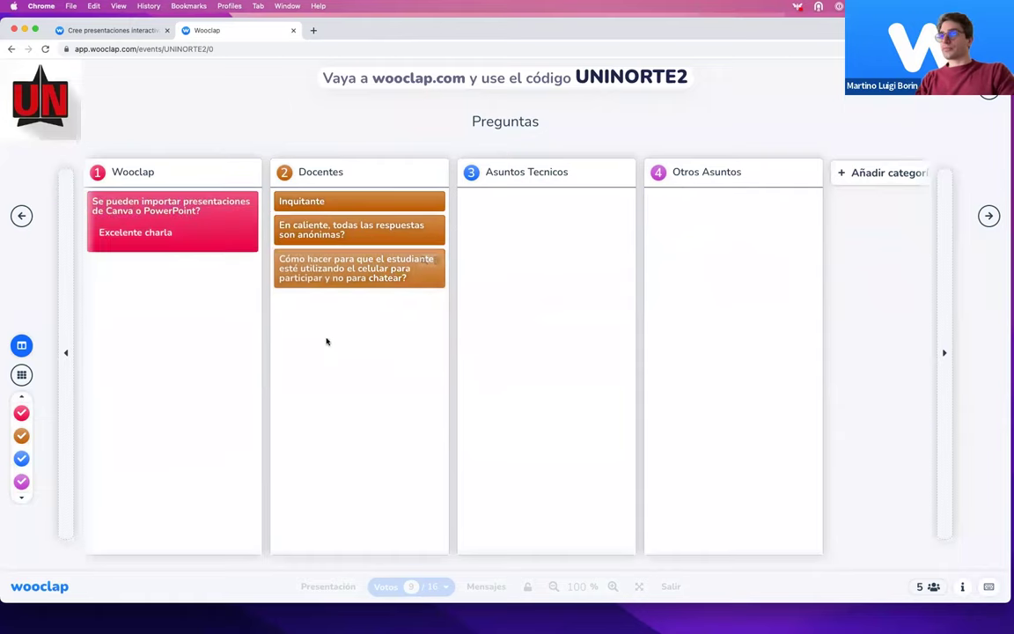
# Step: Enlarge and close the "Inquitante" message in the "Docentes" category, and enlarge "En caliente, todas las respuestas son anónimas?"
pyautogui.click(353, 201)
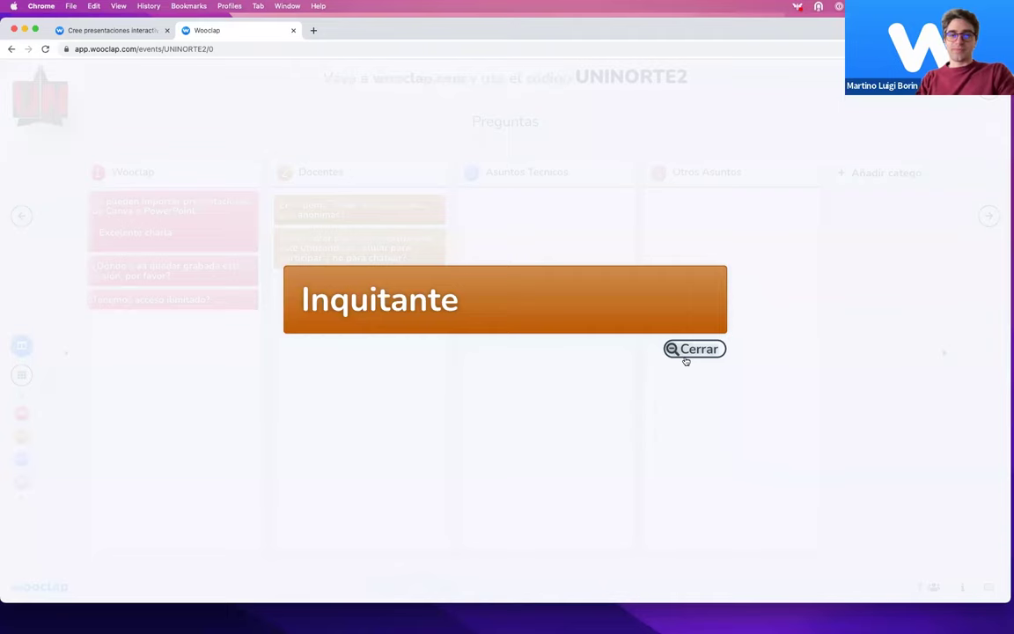
pyautogui.click(686, 349)
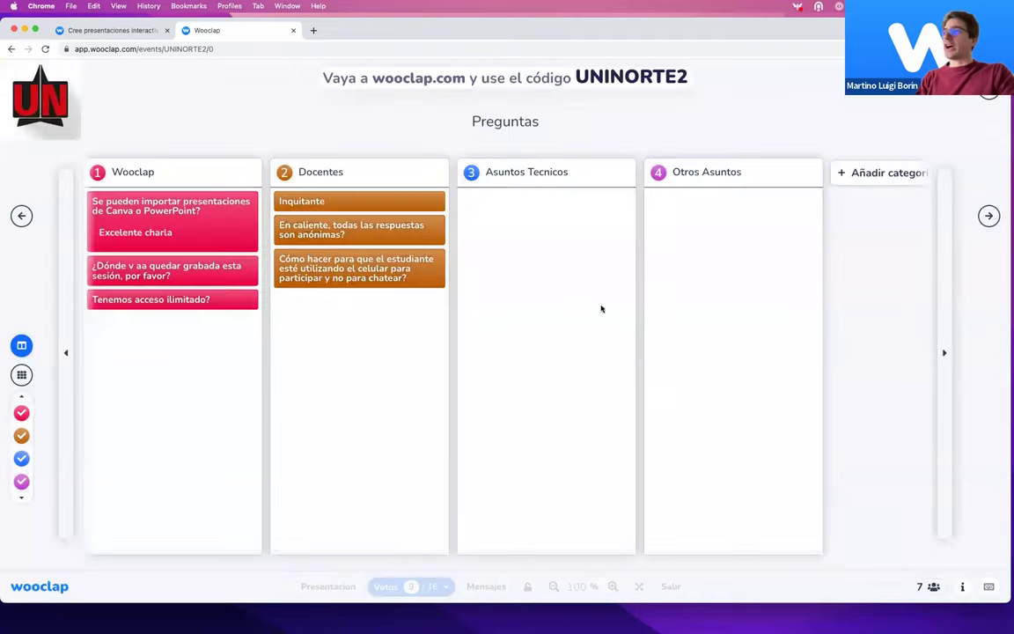
pyautogui.click(343, 231)
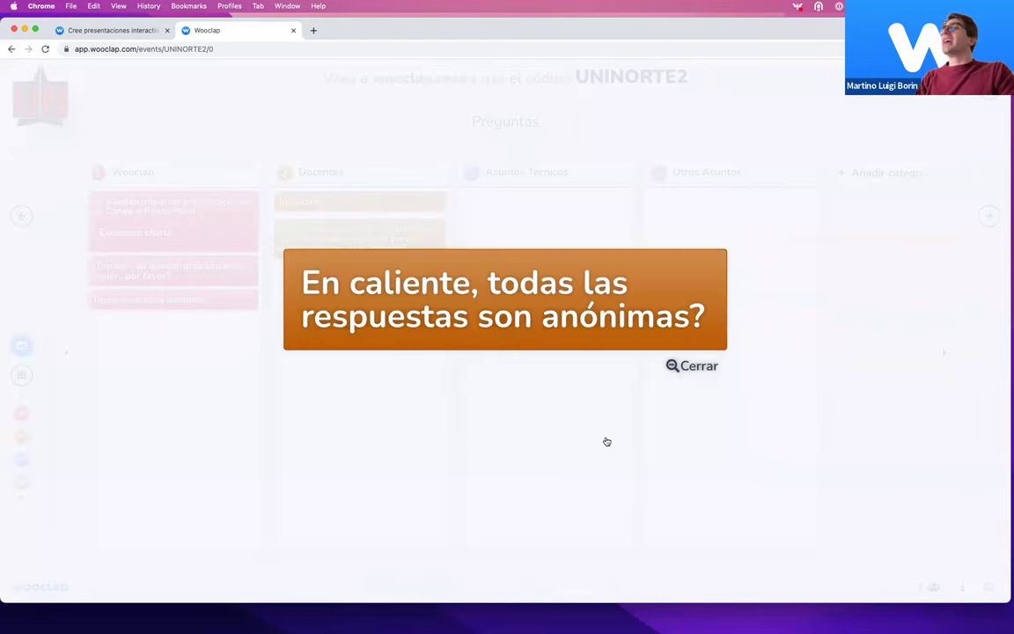